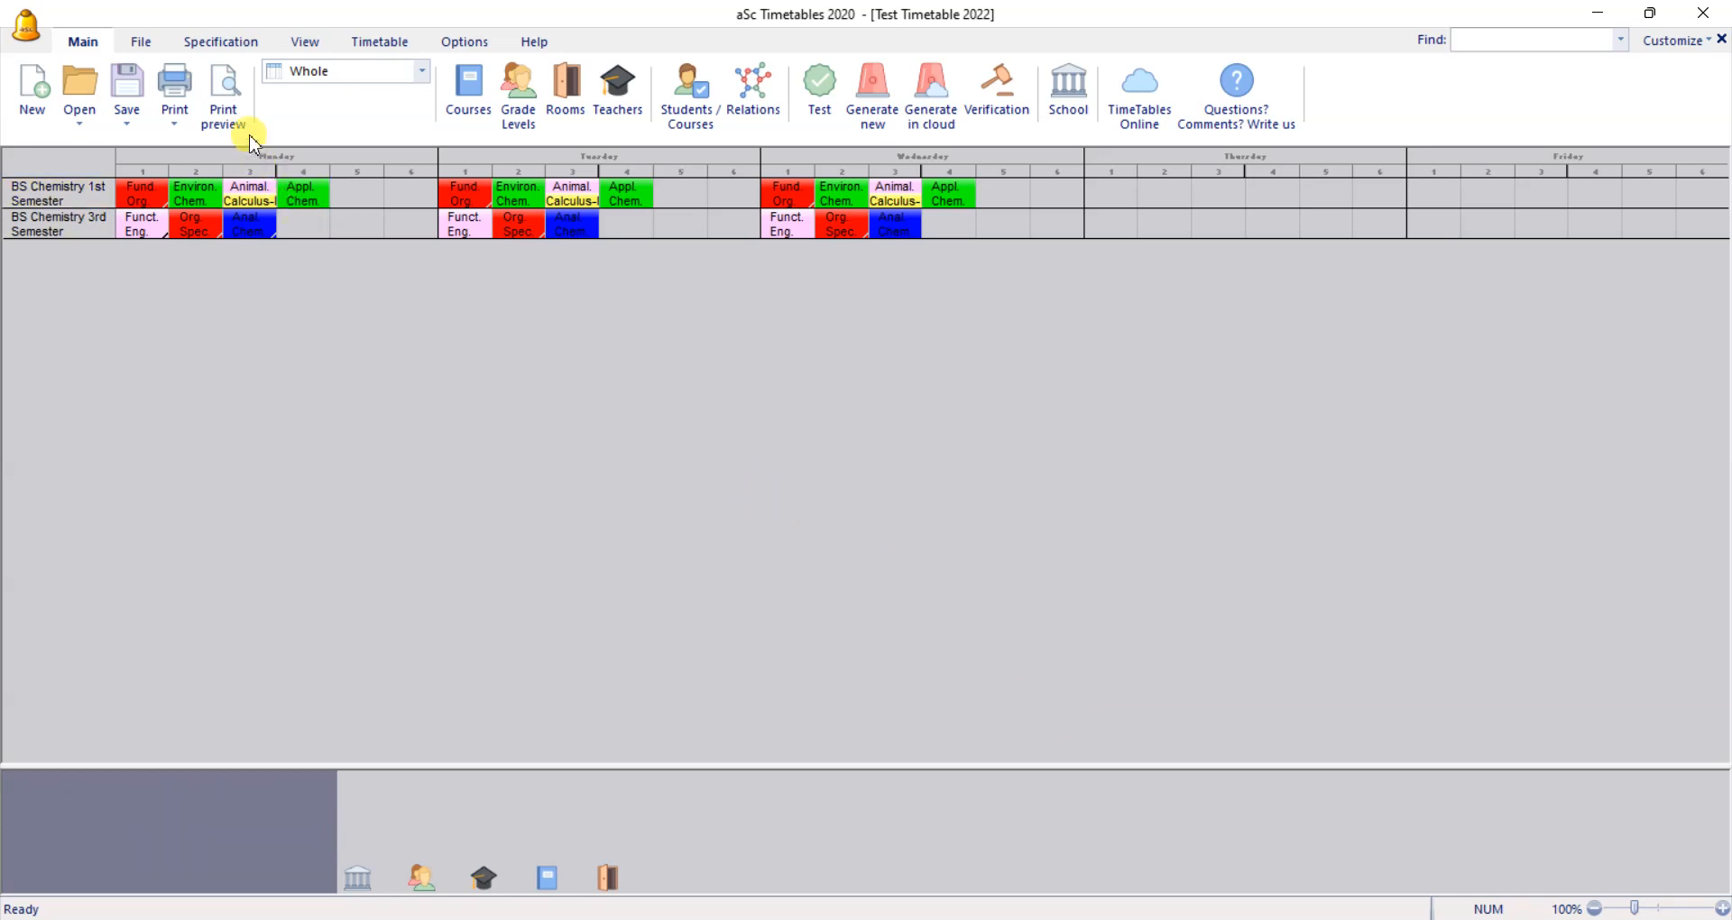
# Step: Open the print preview of the class timetables and bring up its design settings
pyautogui.click(224, 100)
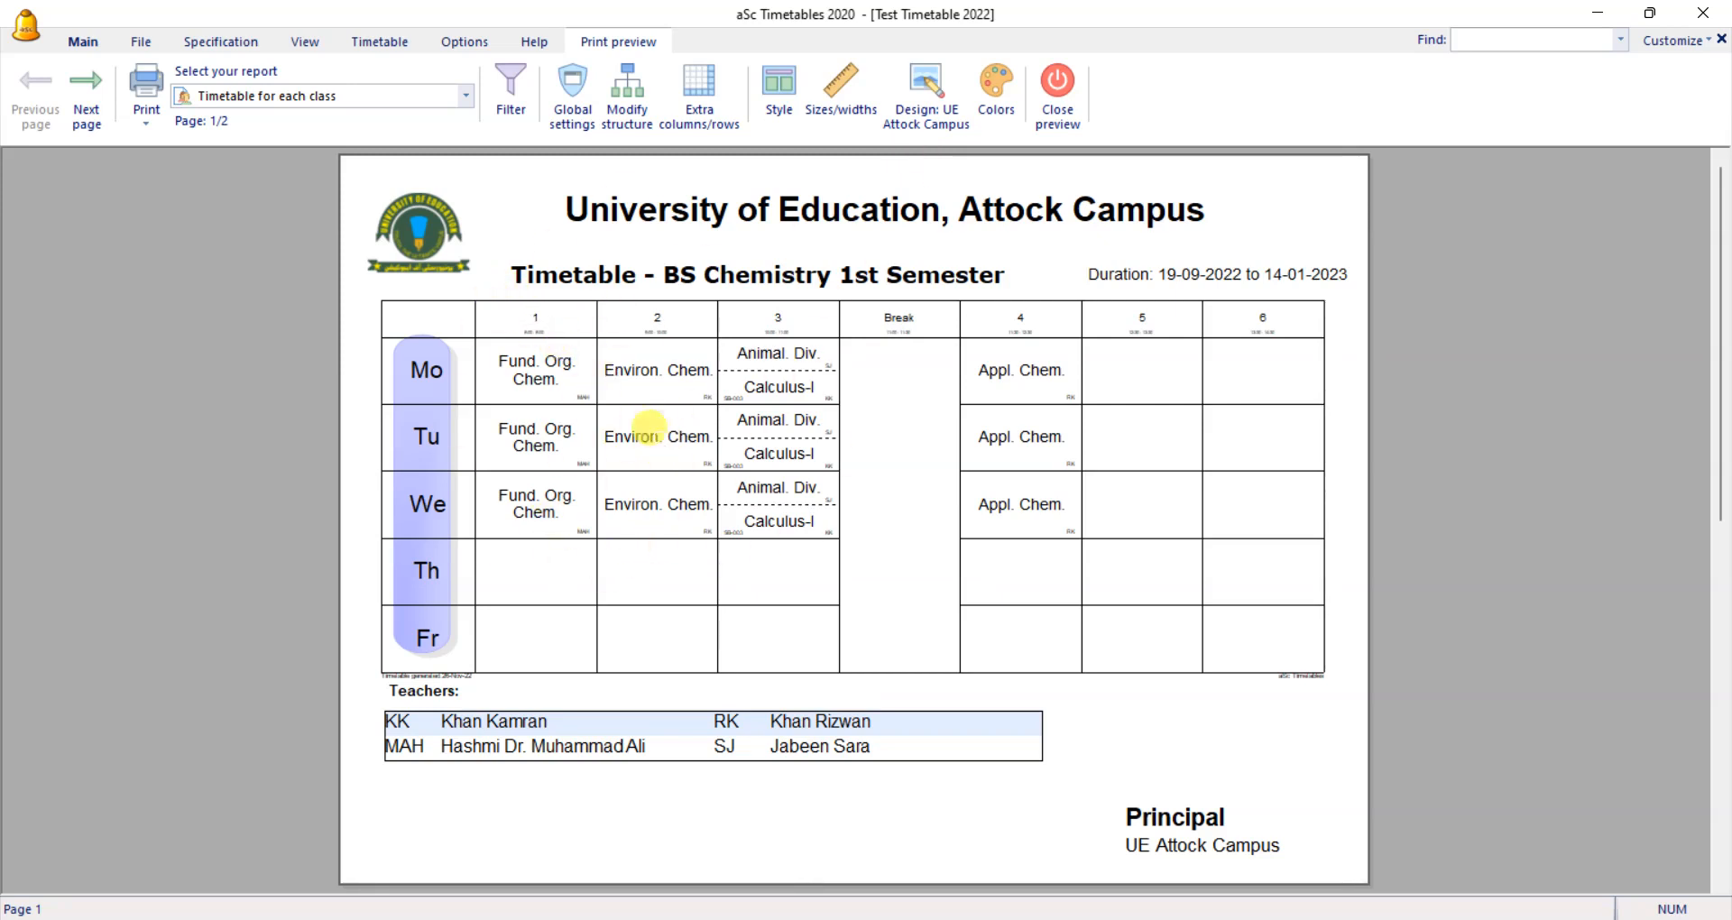
pyautogui.click(920, 132)
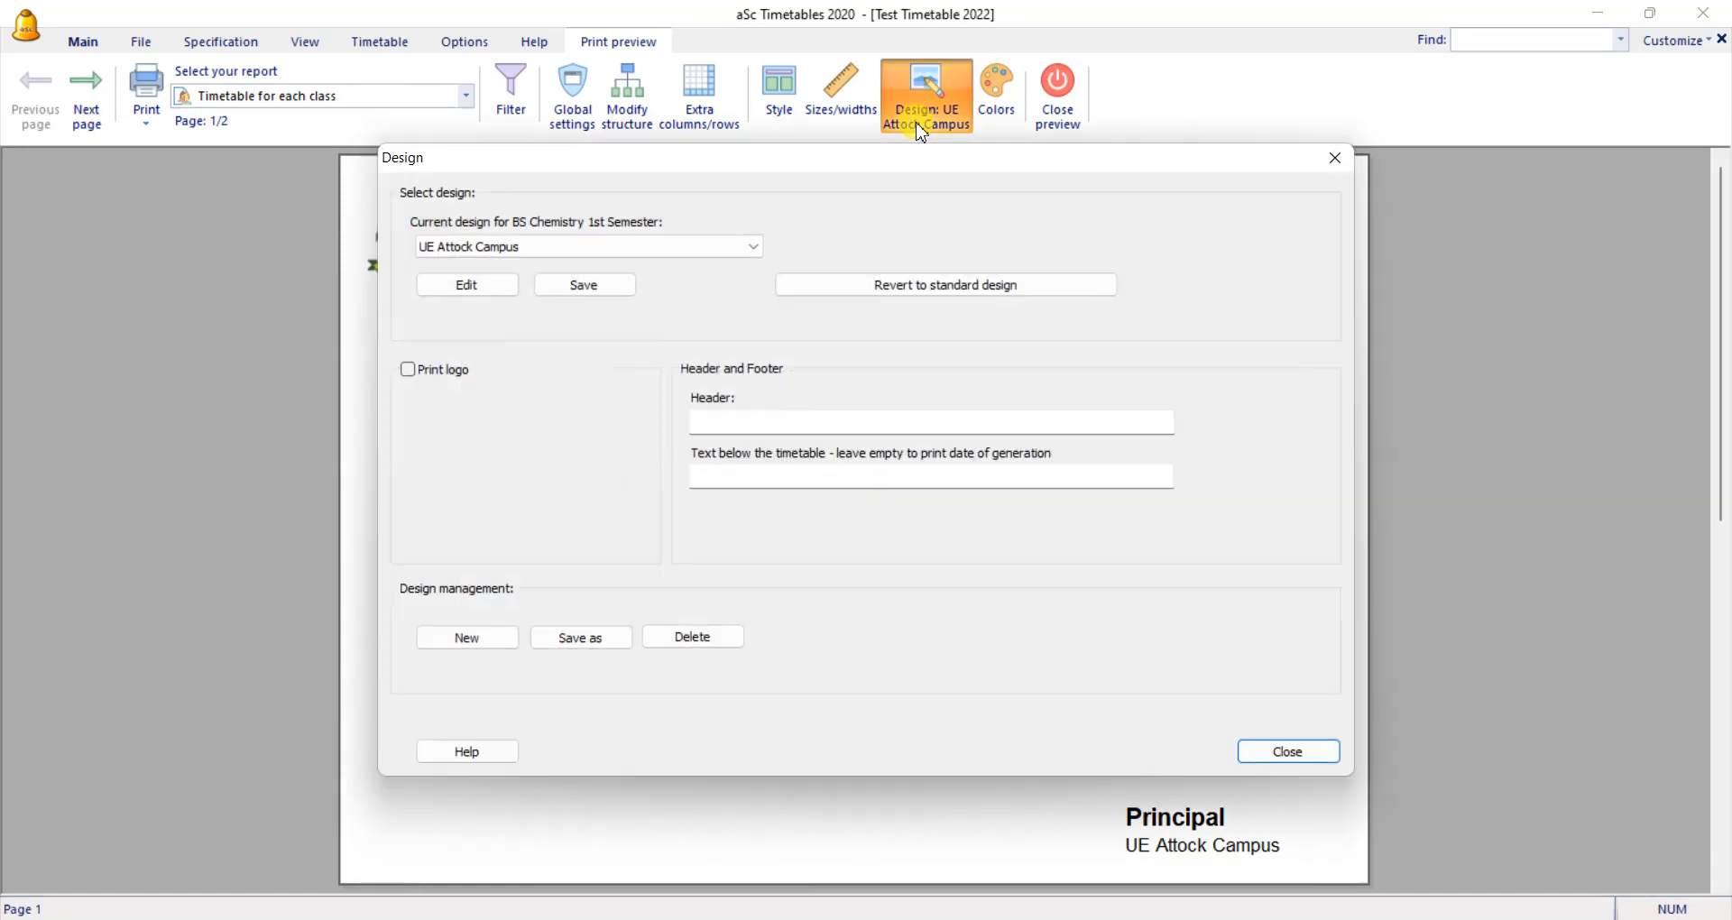
pyautogui.moveTo(891, 176); pyautogui.dragTo(686, 159)
# Step: Apply the Sample Blue 2 with Lessons table design to BS Chemistry 1st Semester only
pyautogui.click(459, 236)
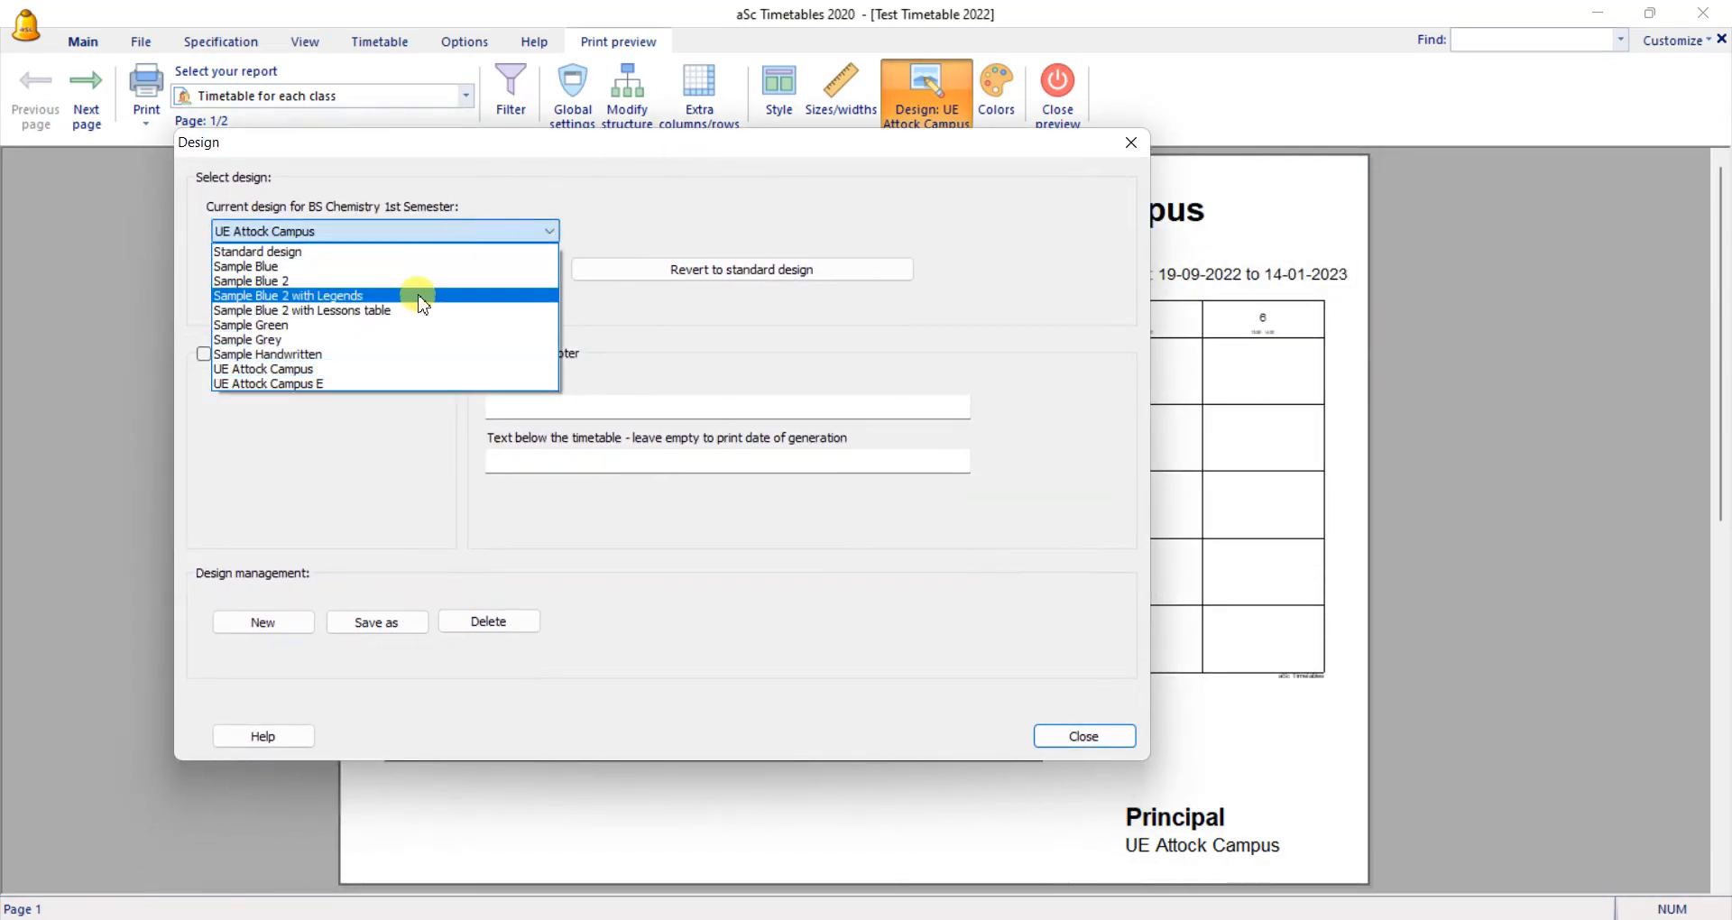
pyautogui.click(408, 311)
pyautogui.click(693, 216)
pyautogui.moveTo(708, 147); pyautogui.dragTo(519, 410)
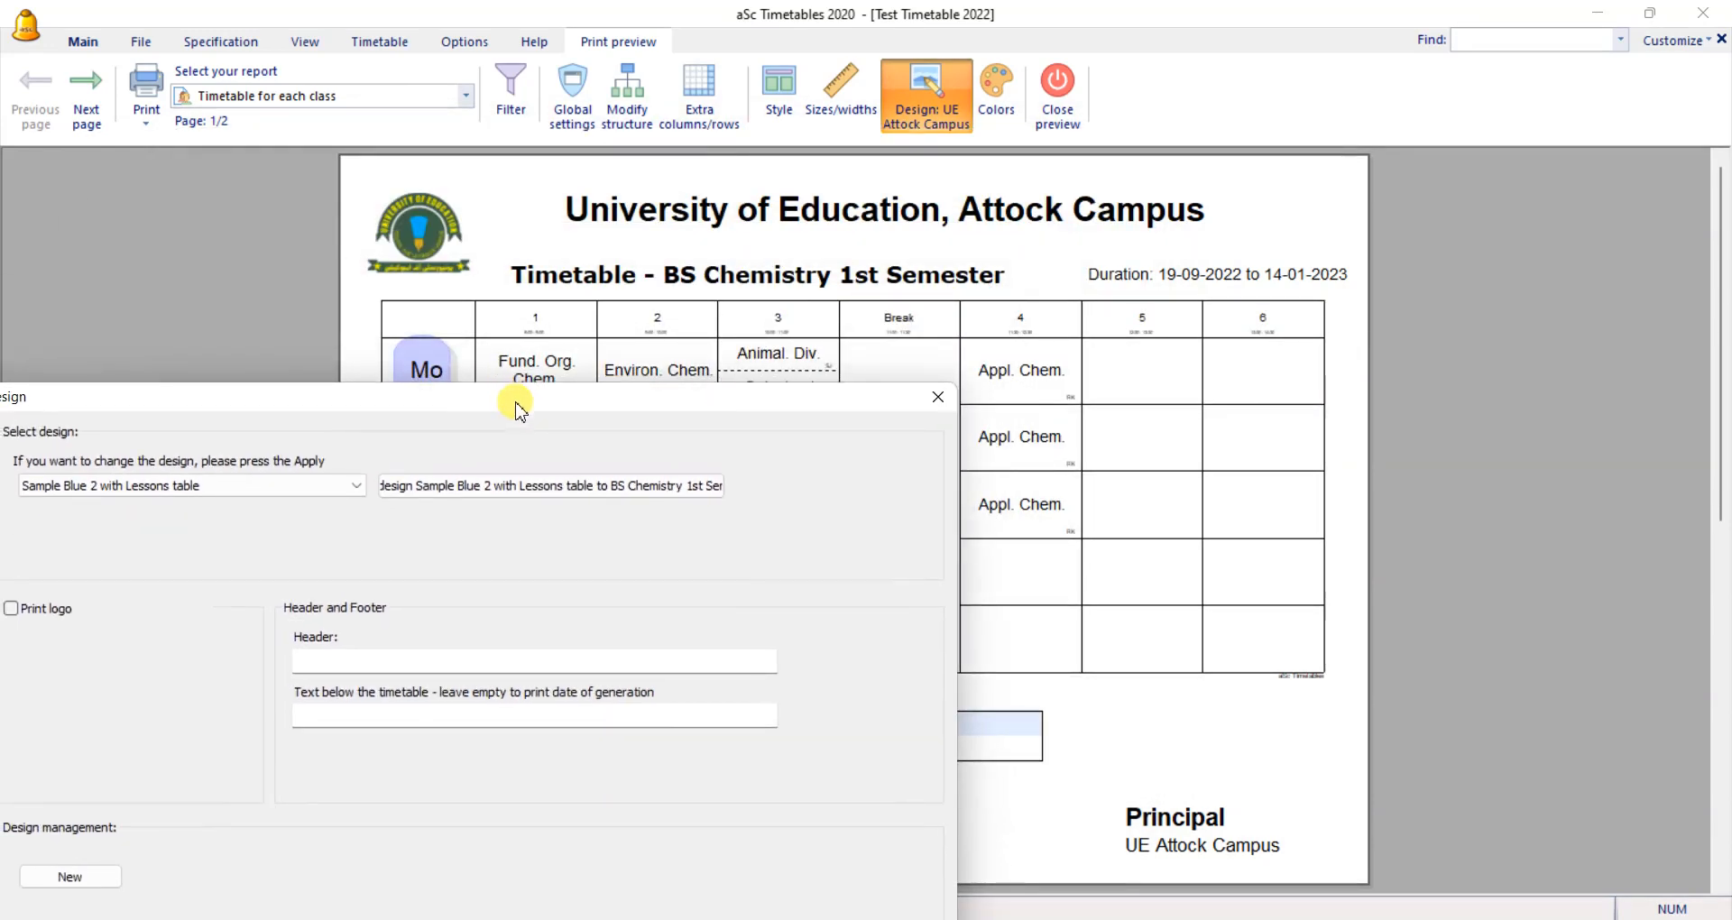
pyautogui.click(532, 487)
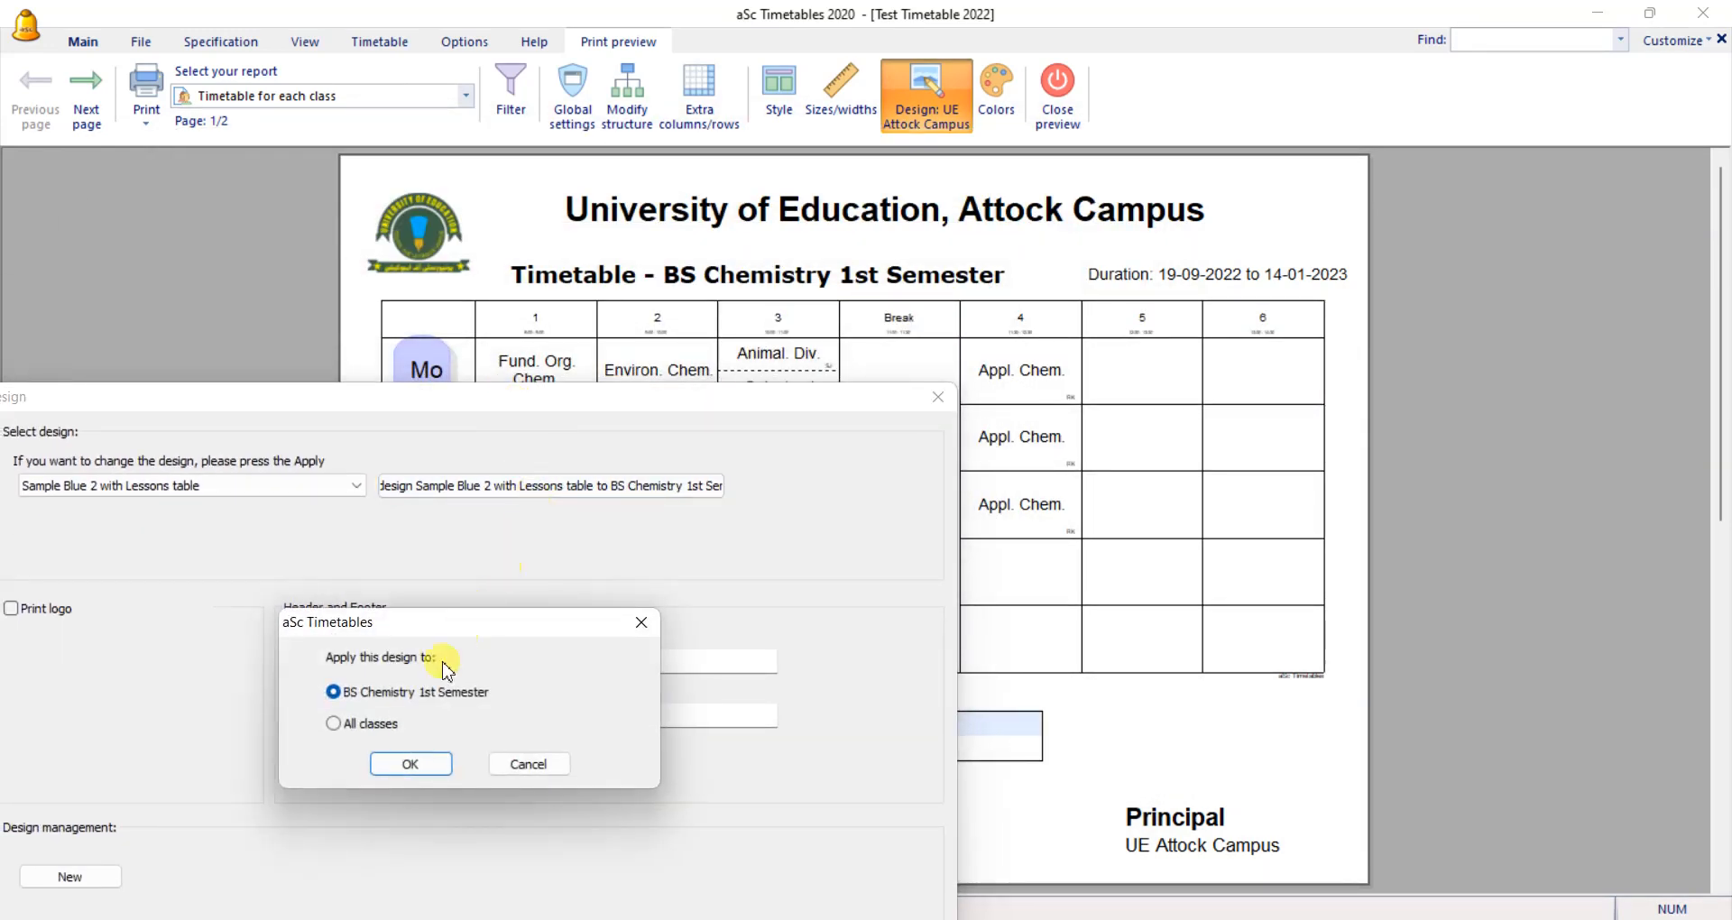
pyautogui.click(403, 767)
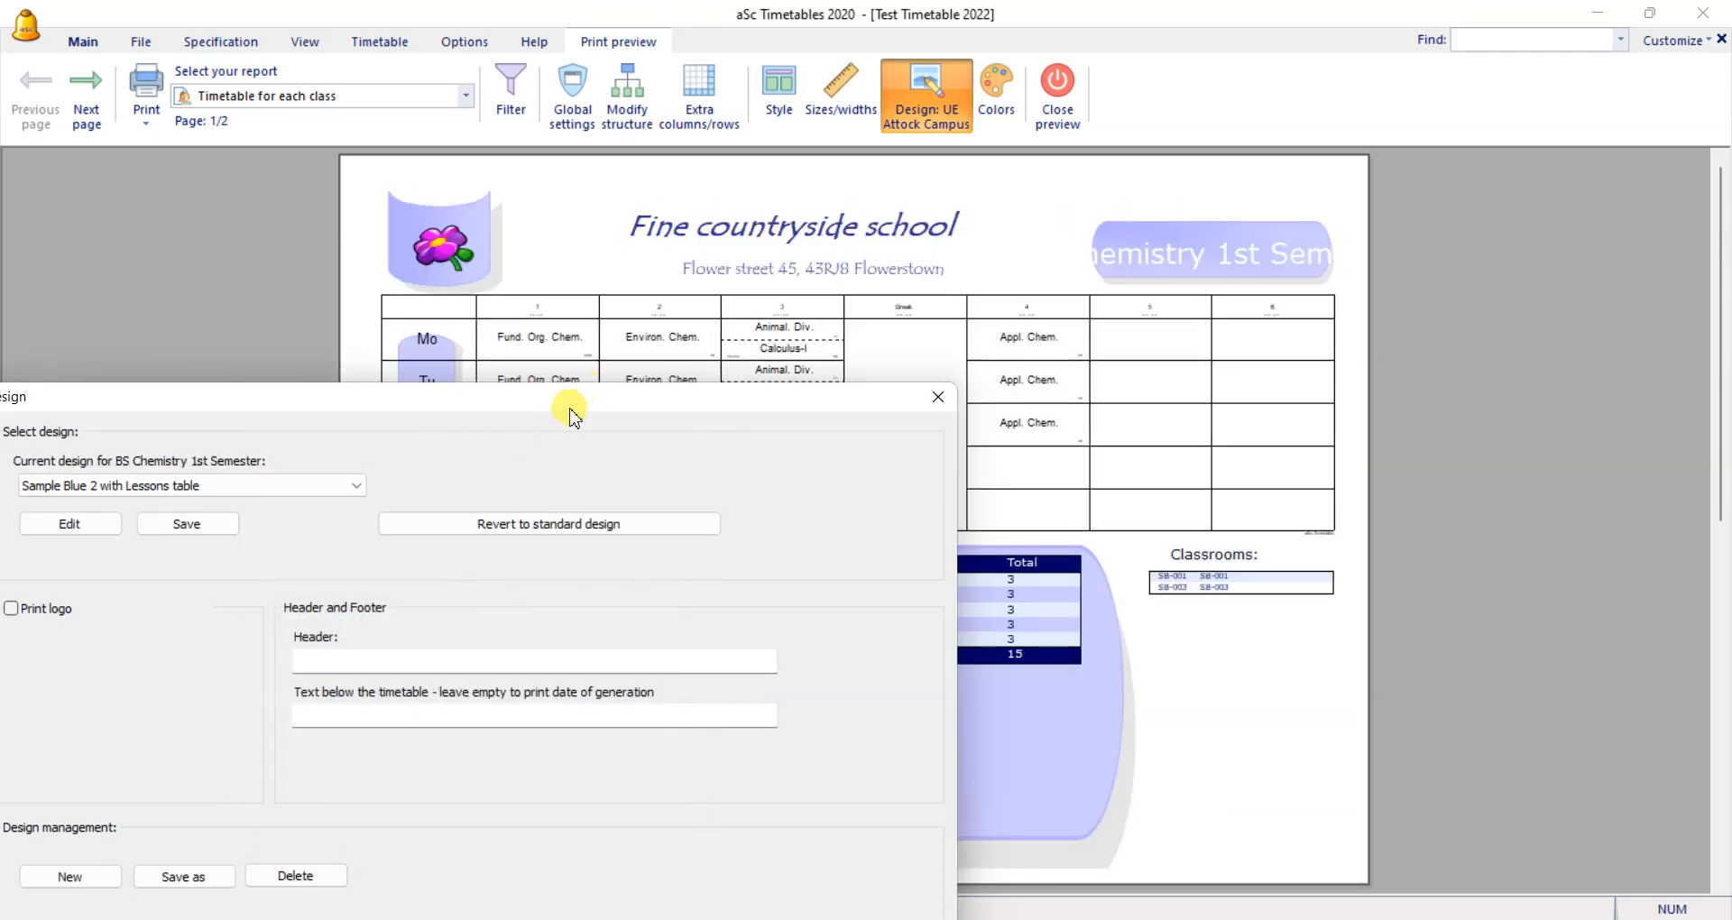
# Step: Apply the Sample Green design to BS Chemistry 1st Semester only
pyautogui.moveTo(569, 416); pyautogui.dragTo(1297, 301)
pyautogui.click(1078, 360)
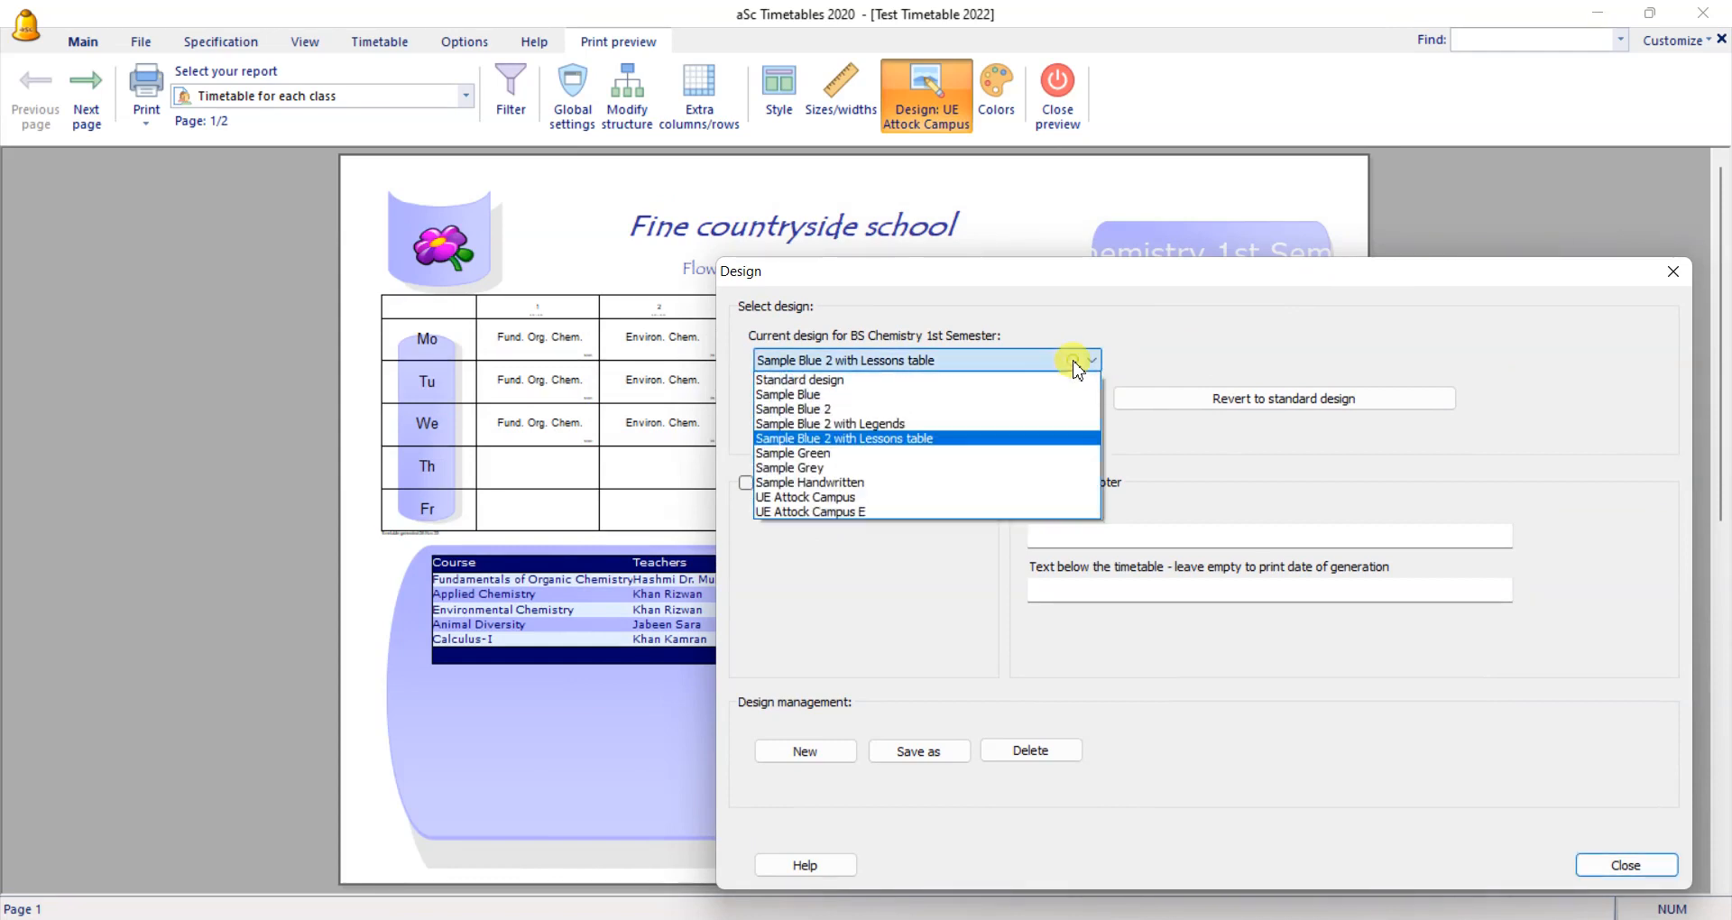
pyautogui.click(950, 454)
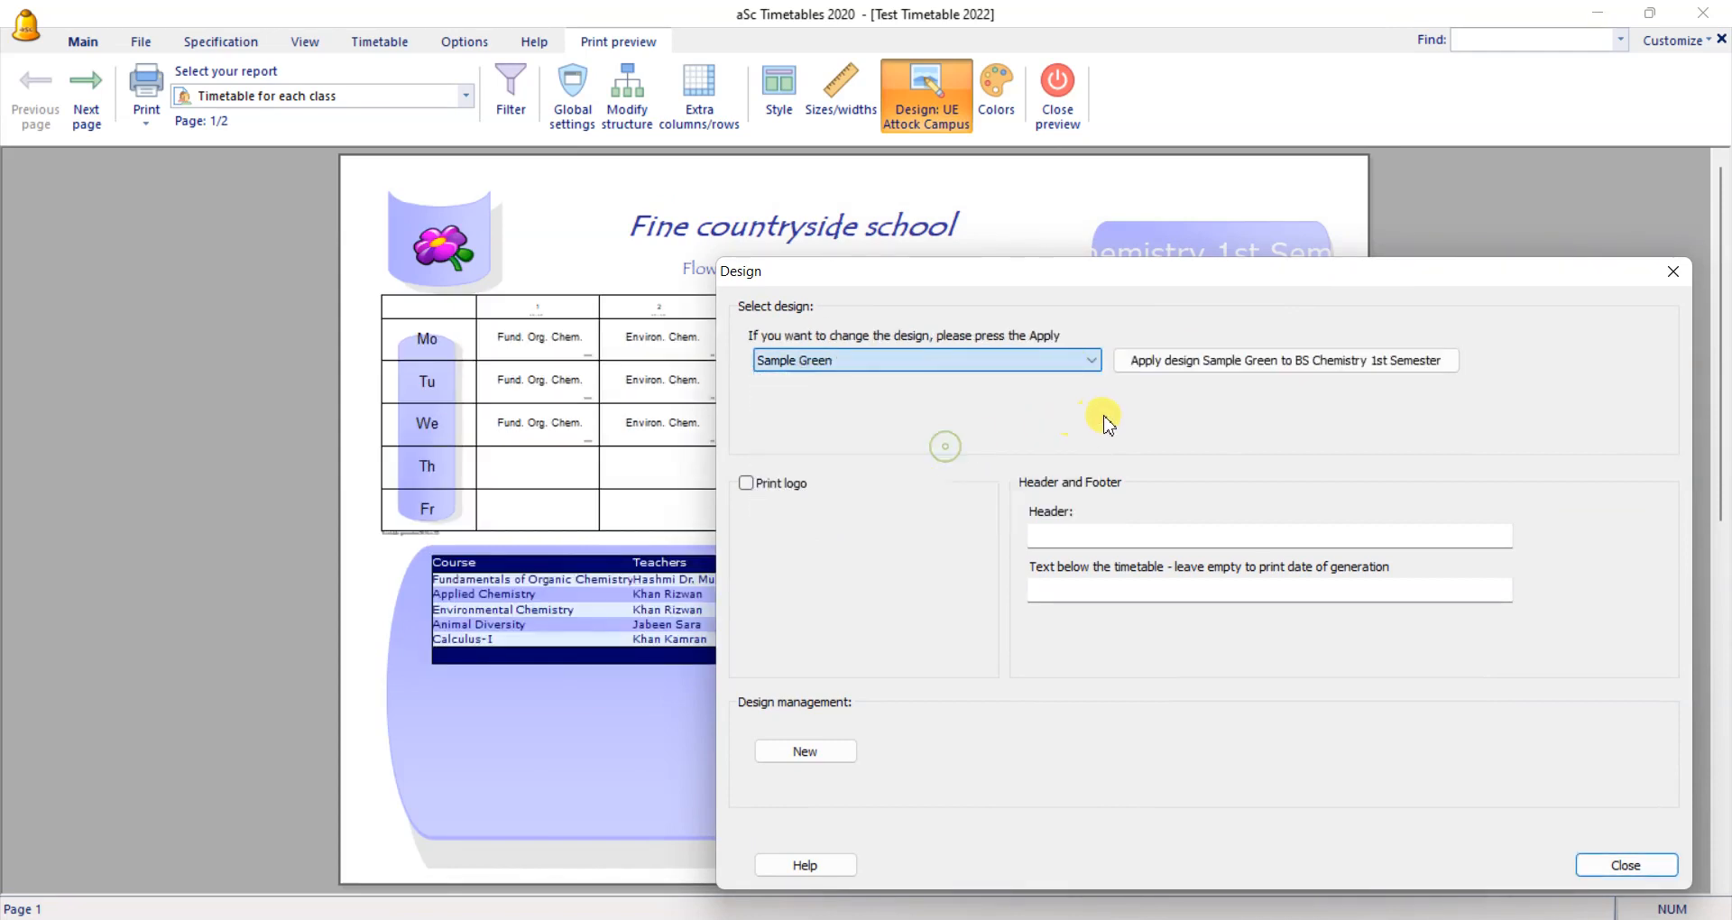
pyautogui.click(1189, 359)
pyautogui.click(1138, 640)
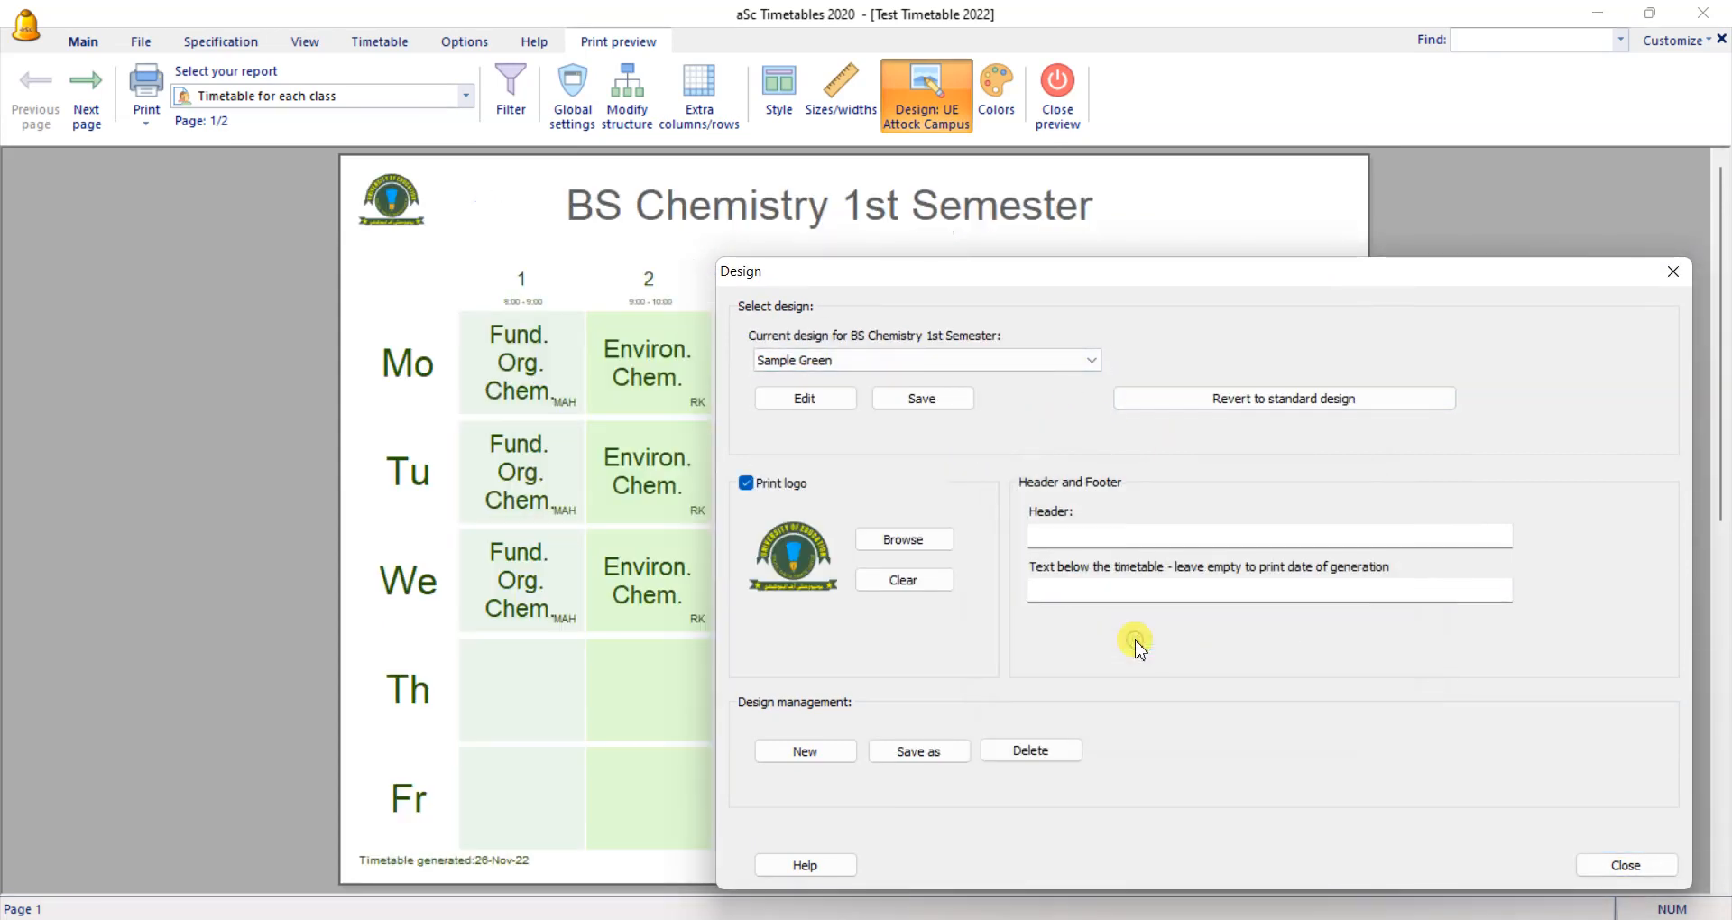
# Step: Apply the UE Attock Campus design to all classes
pyautogui.click(940, 361)
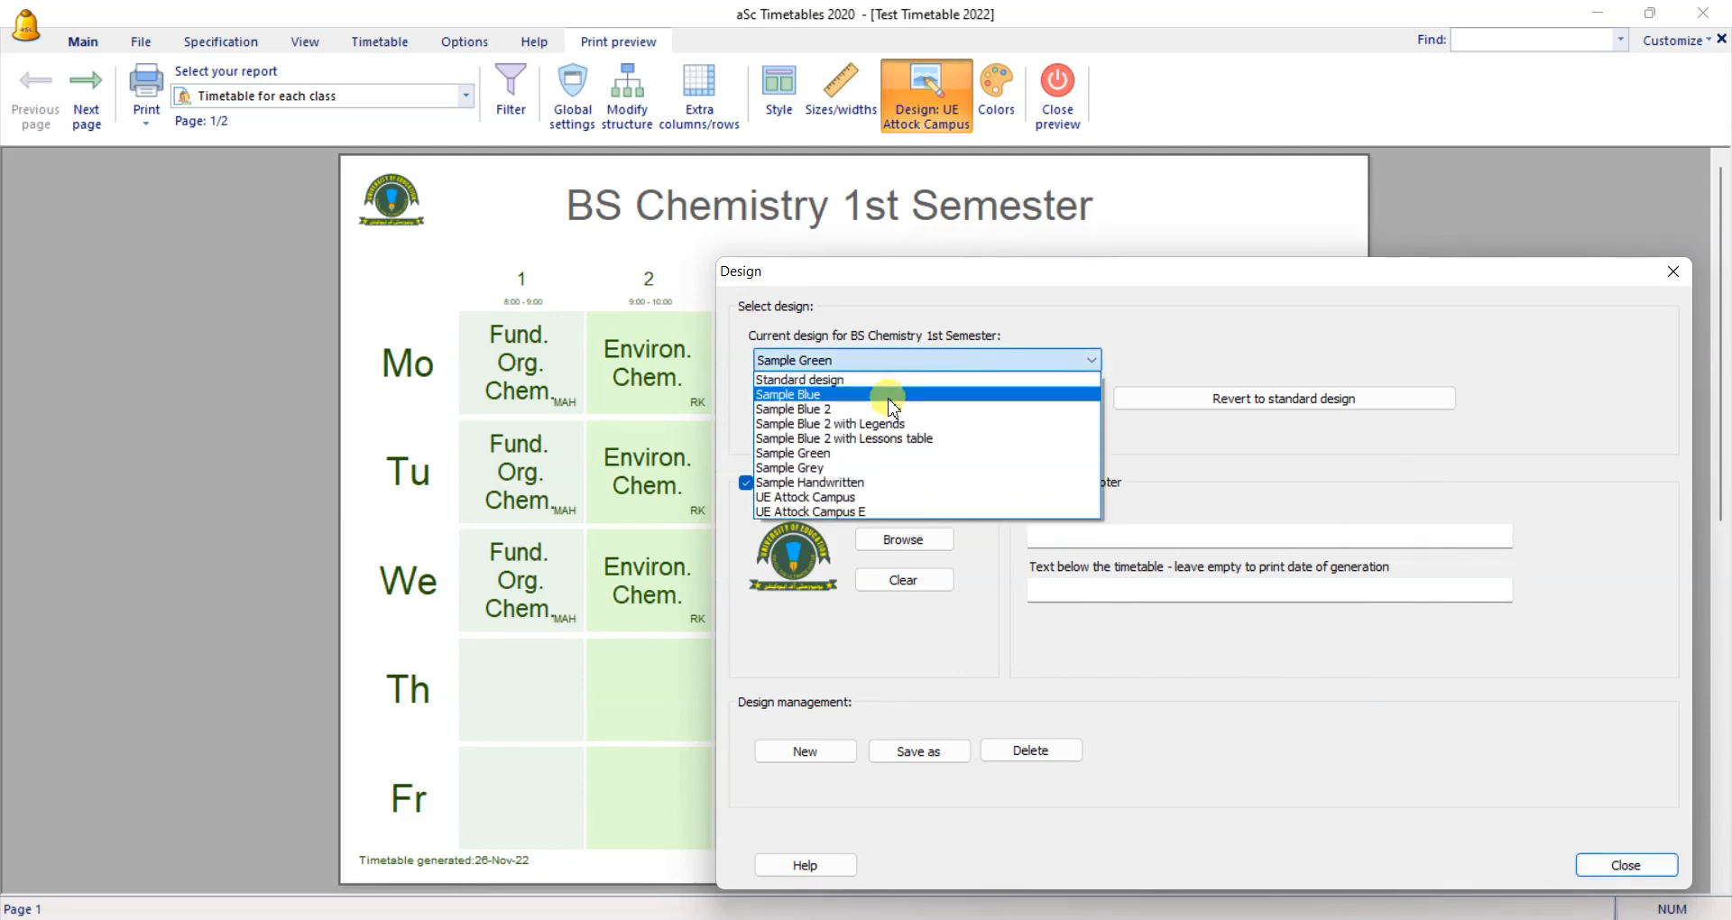
pyautogui.click(857, 497)
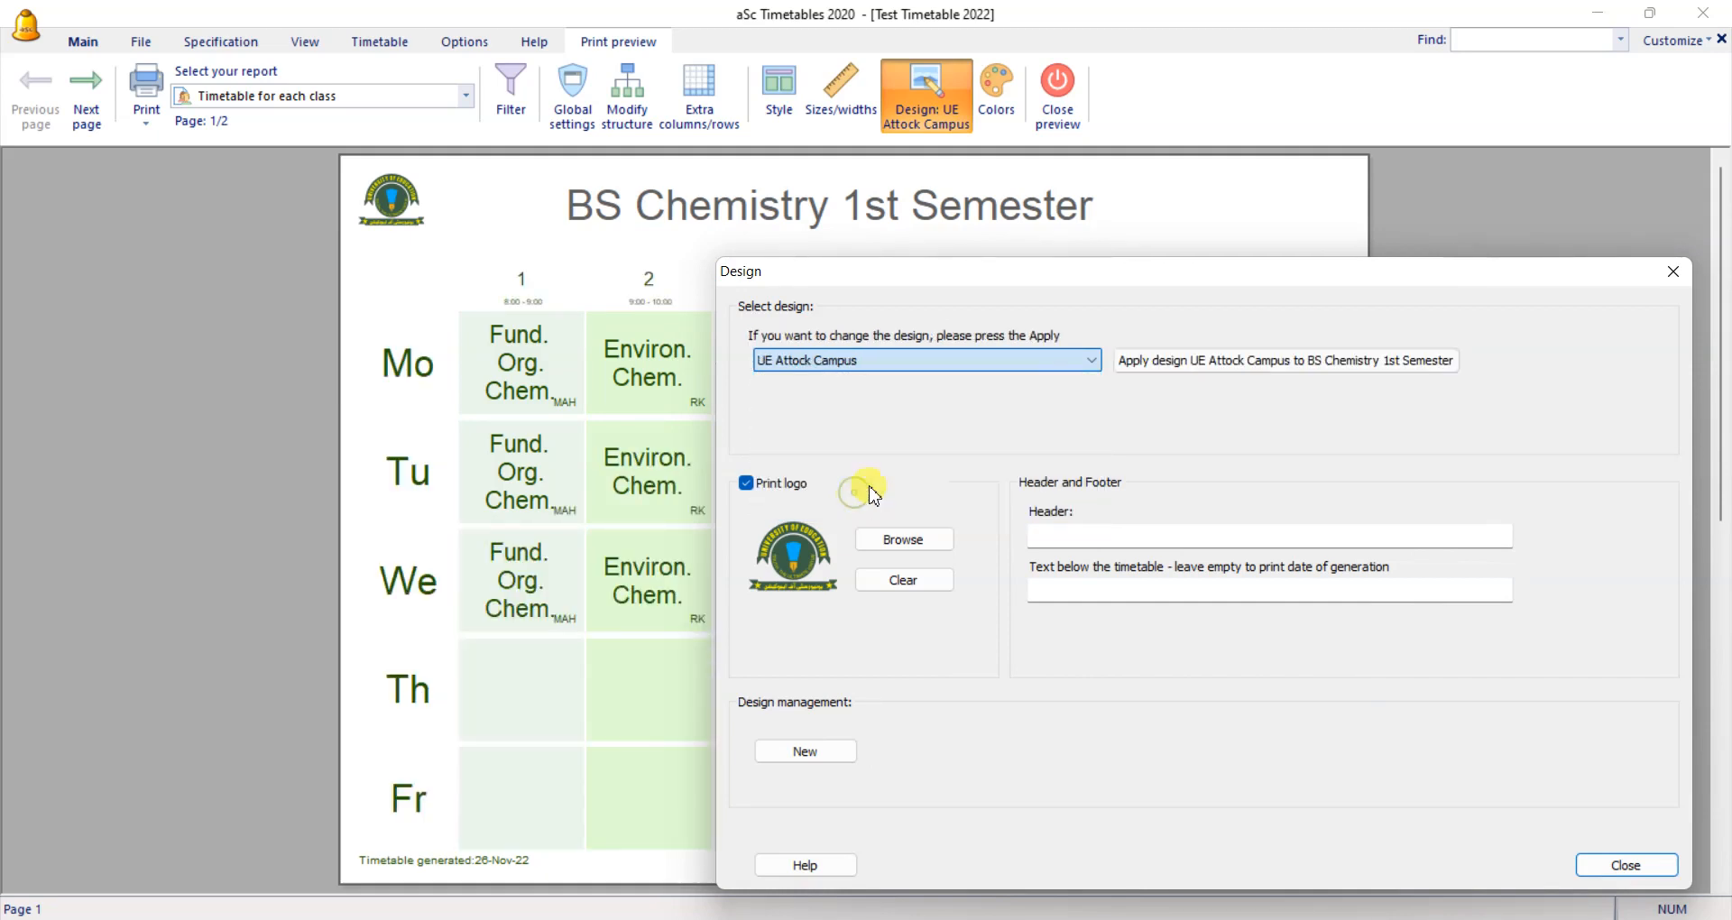
pyautogui.click(1159, 360)
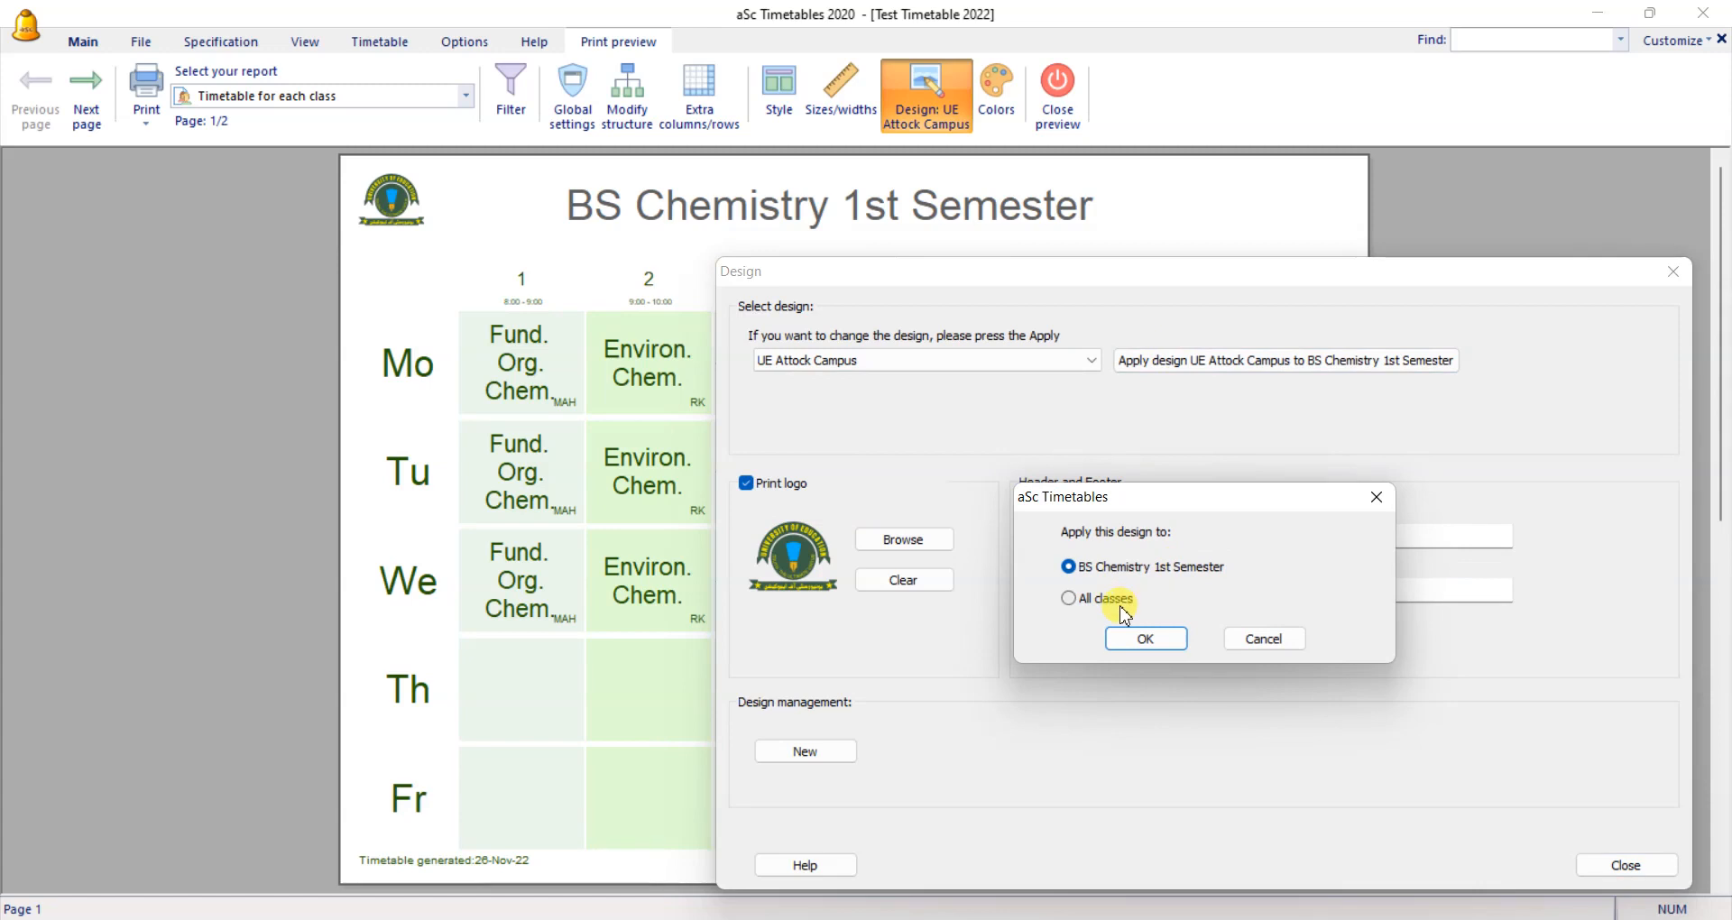
pyautogui.click(1121, 603)
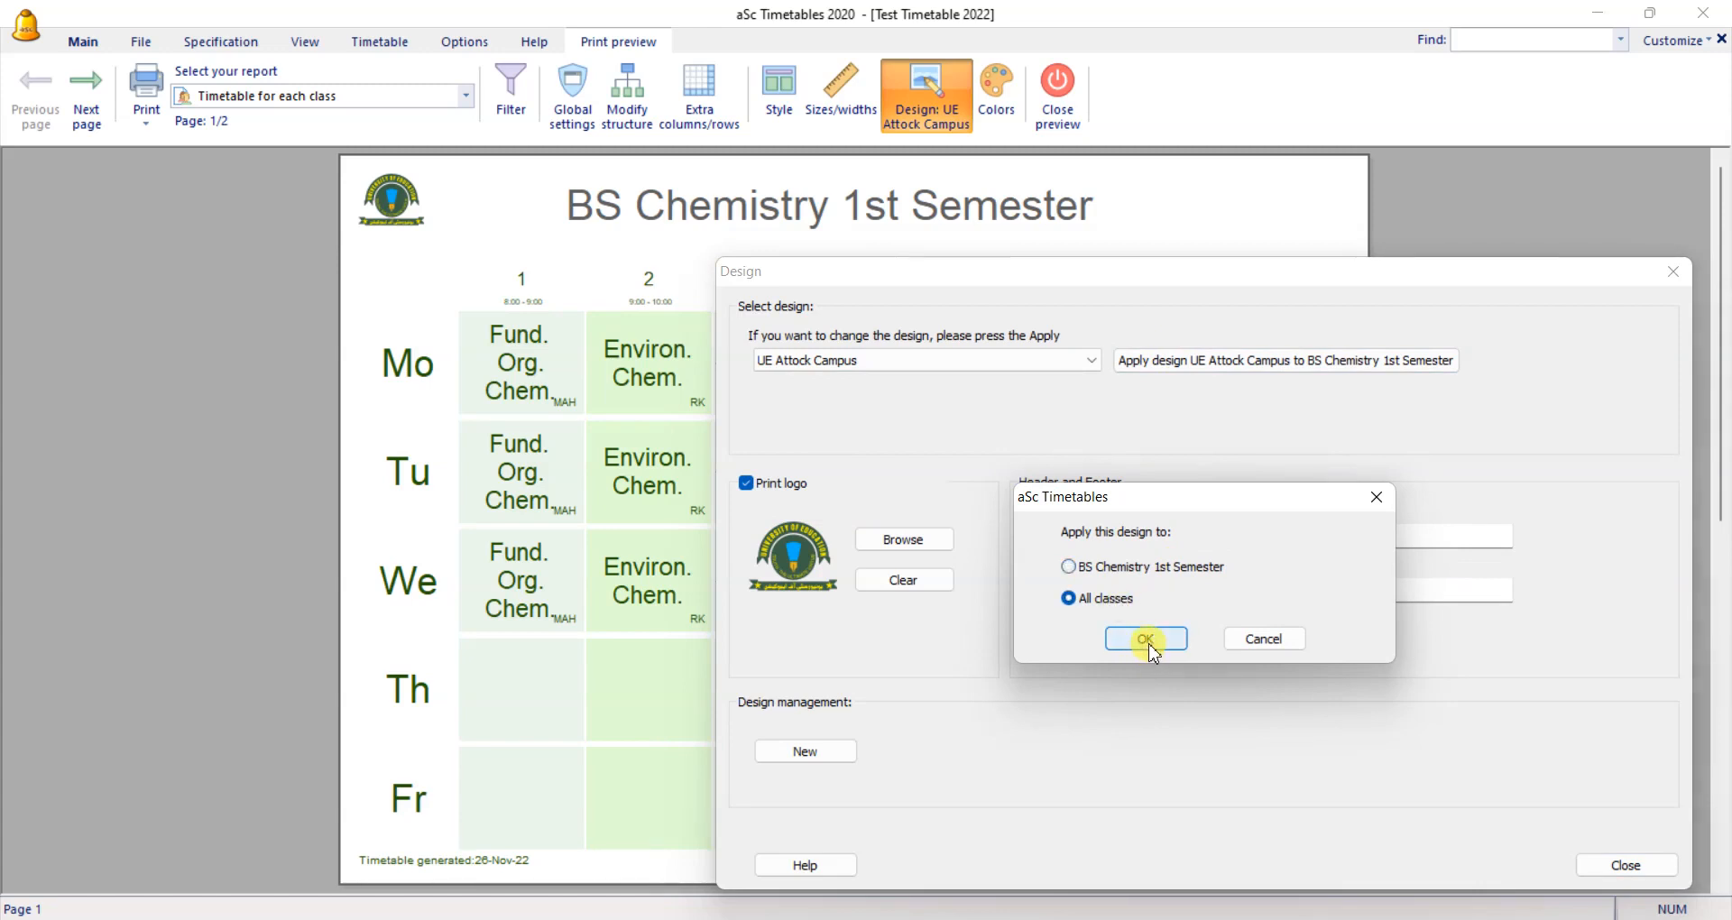
pyautogui.click(1146, 639)
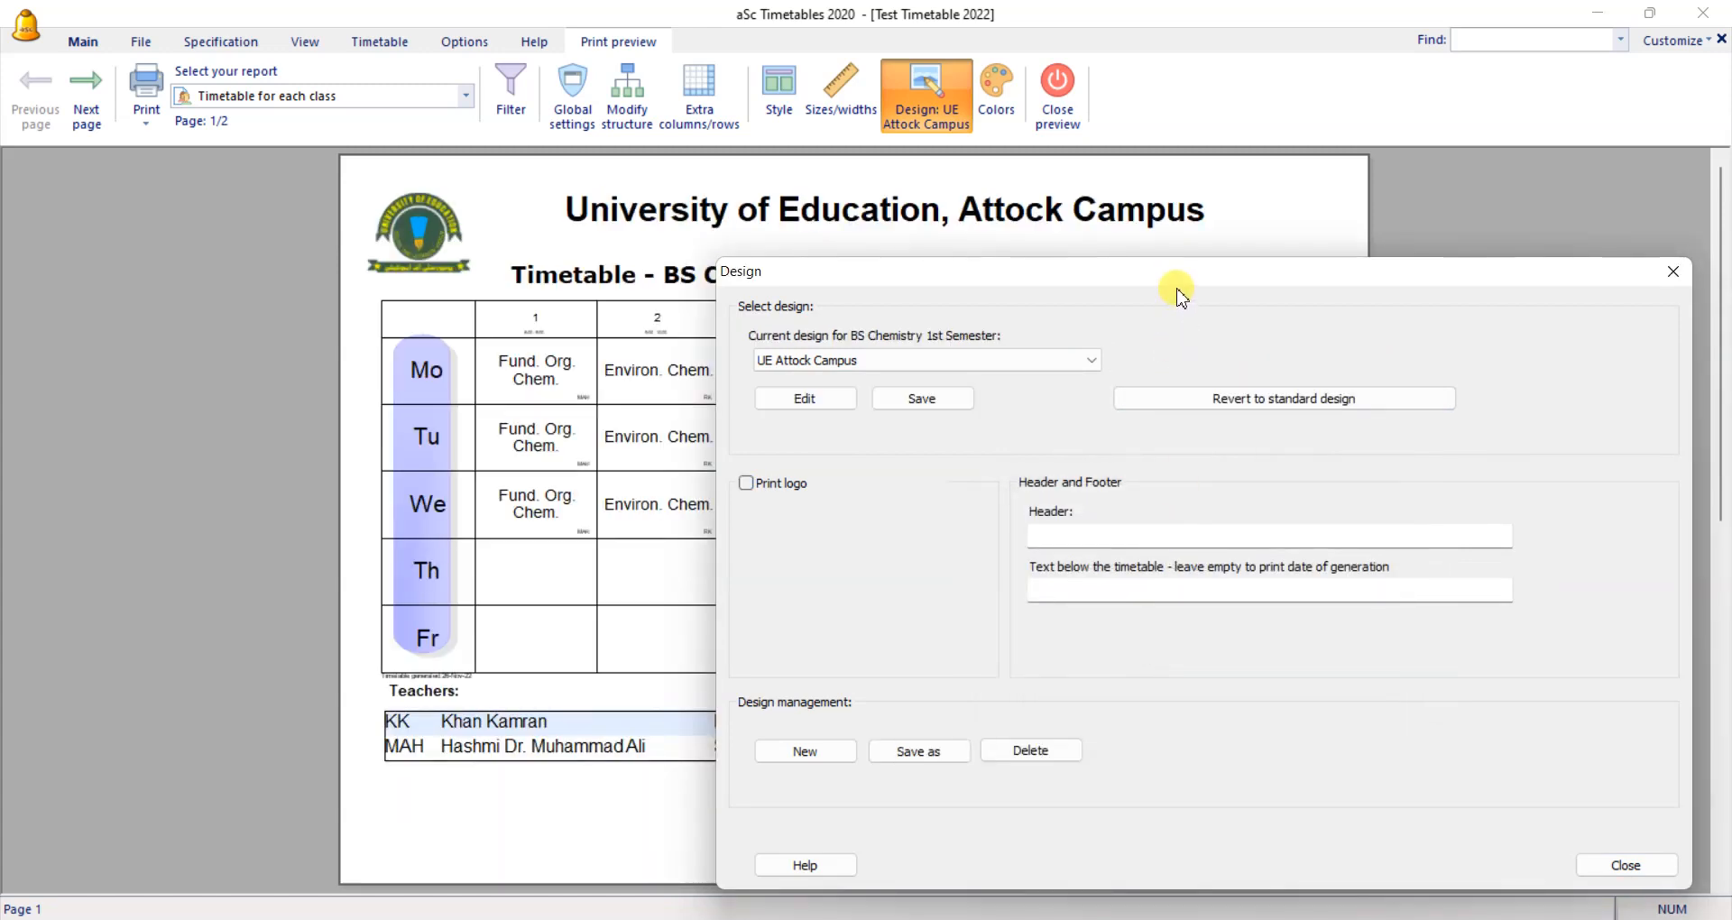
# Step: Start editing the objects of the UE Attock Campus print design
pyautogui.moveTo(1165, 280); pyautogui.dragTo(876, 160)
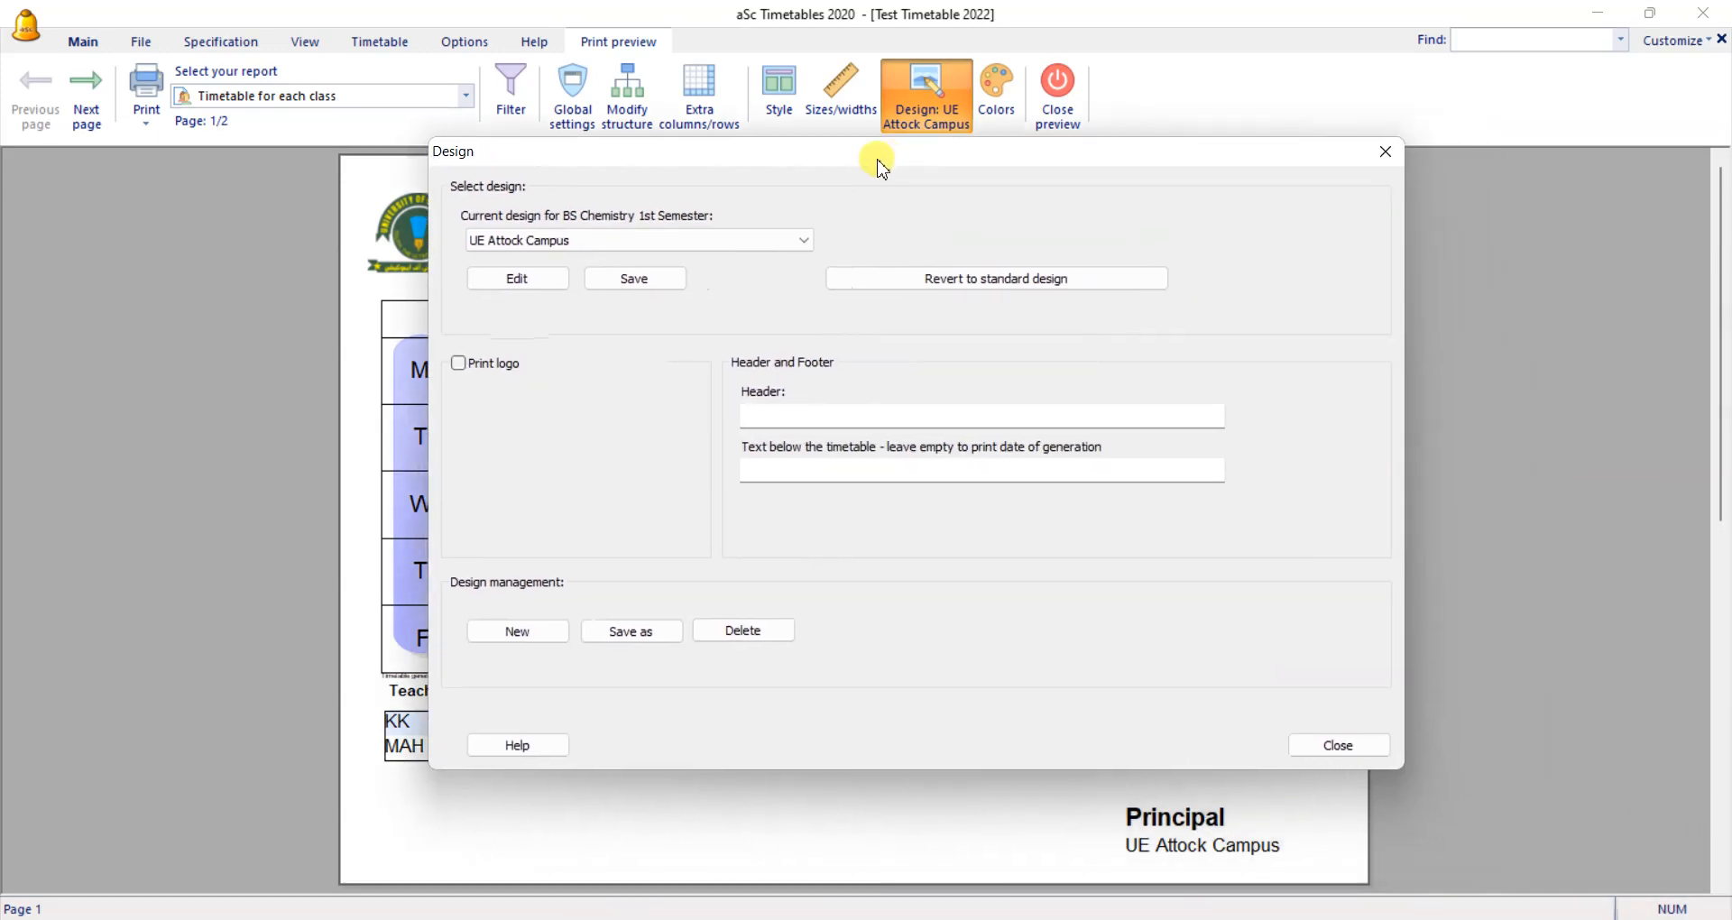
pyautogui.click(504, 287)
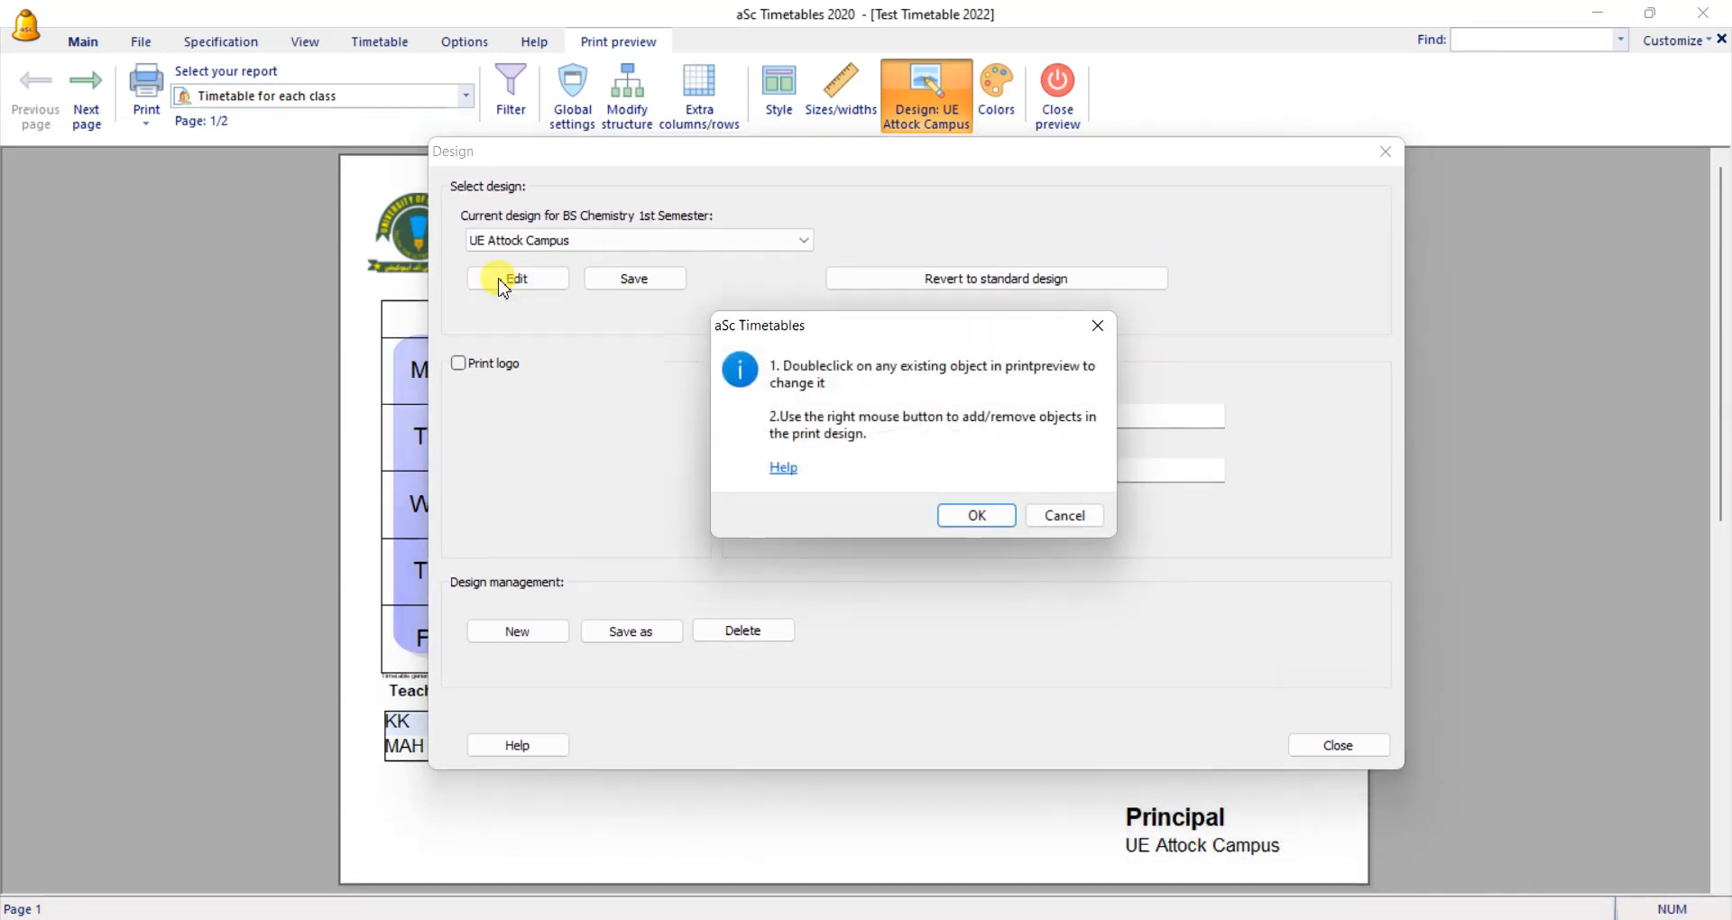
pyautogui.click(977, 516)
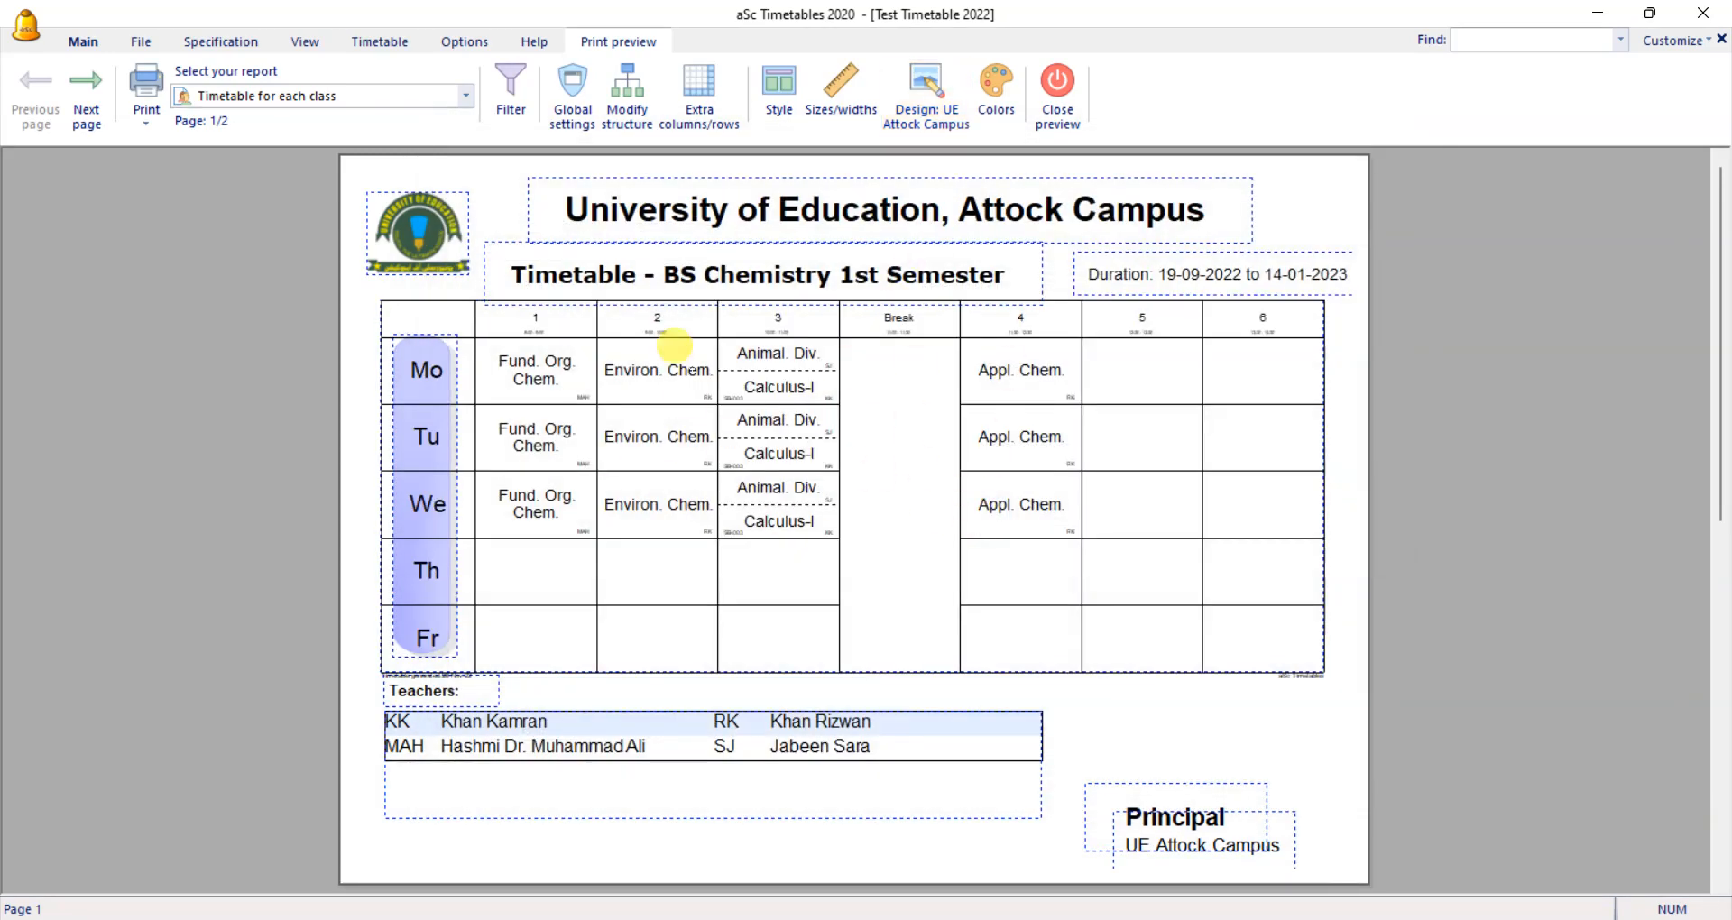
# Step: Enlarge the font of the "University of Education, Attock Campus" heading, keeping it bold Arial
pyautogui.click(788, 213)
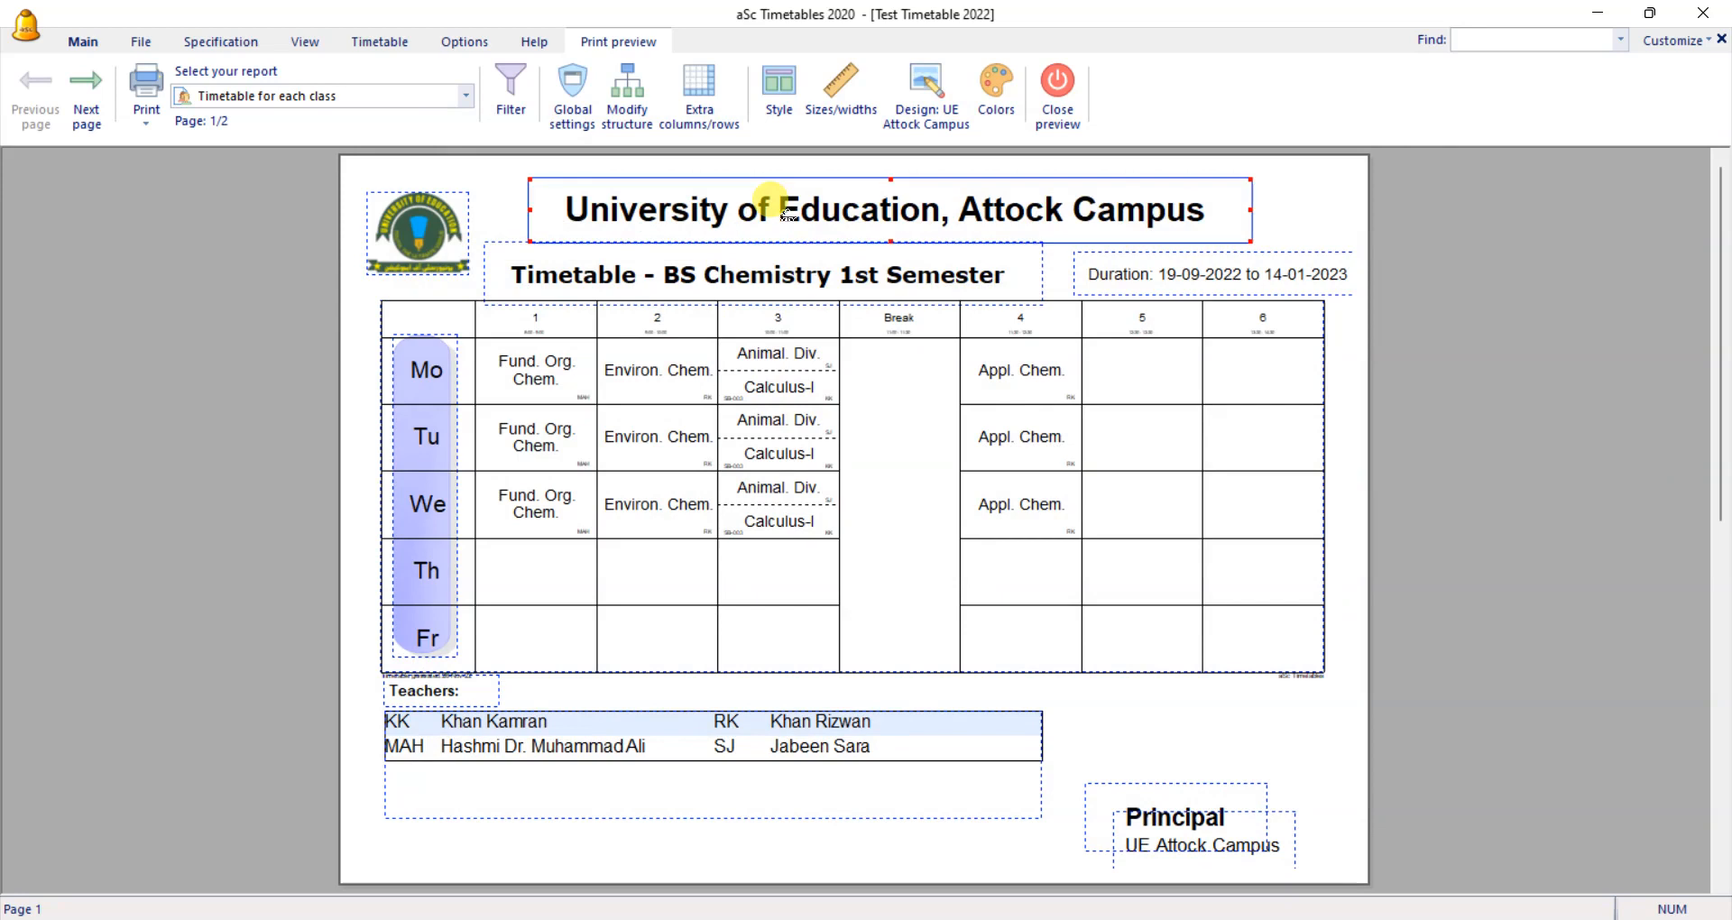
pyautogui.doubleClick(787, 213)
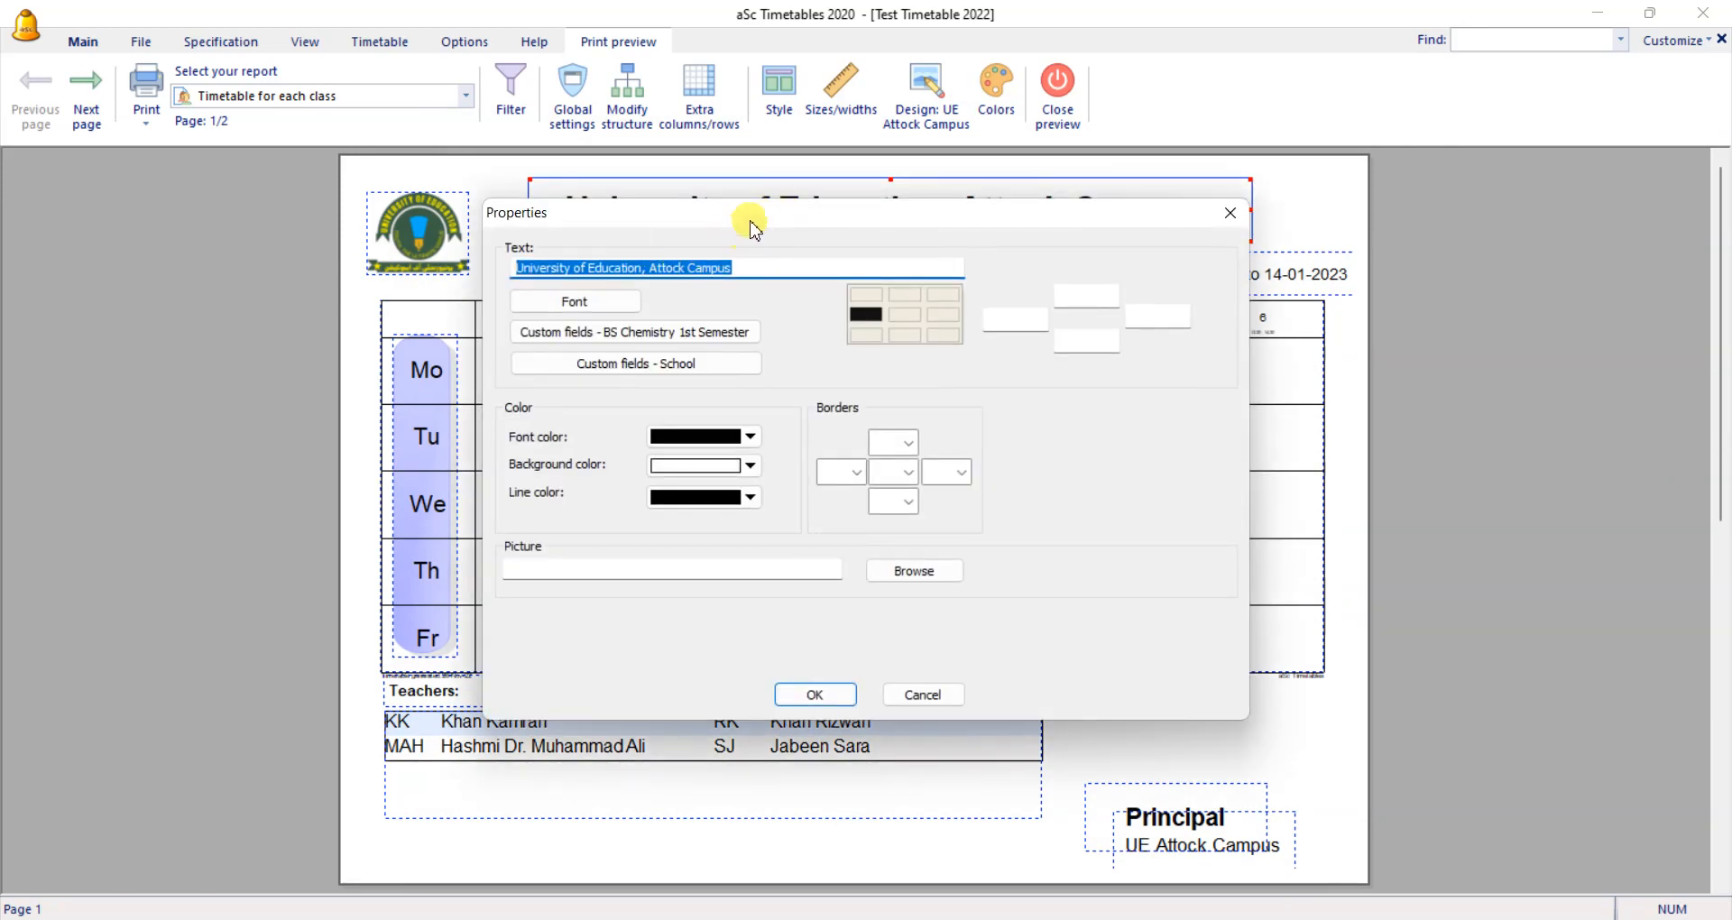
pyautogui.moveTo(746, 221); pyautogui.dragTo(684, 307)
pyautogui.click(543, 388)
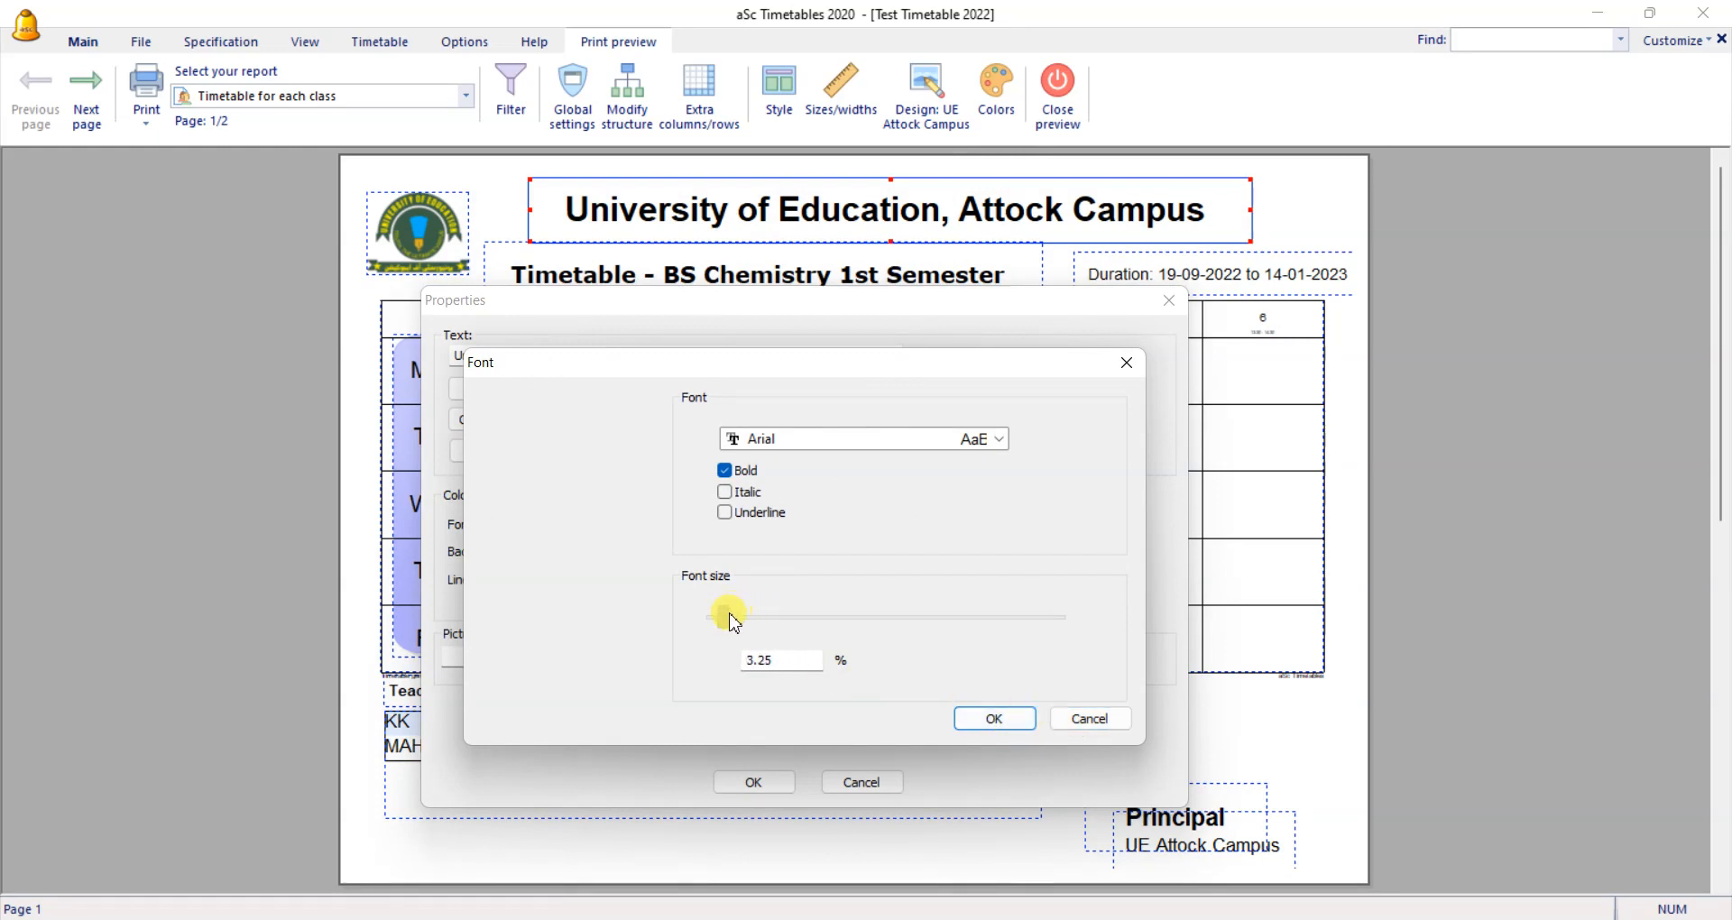
pyautogui.moveTo(747, 621); pyautogui.dragTo(816, 663)
pyautogui.click(1004, 729)
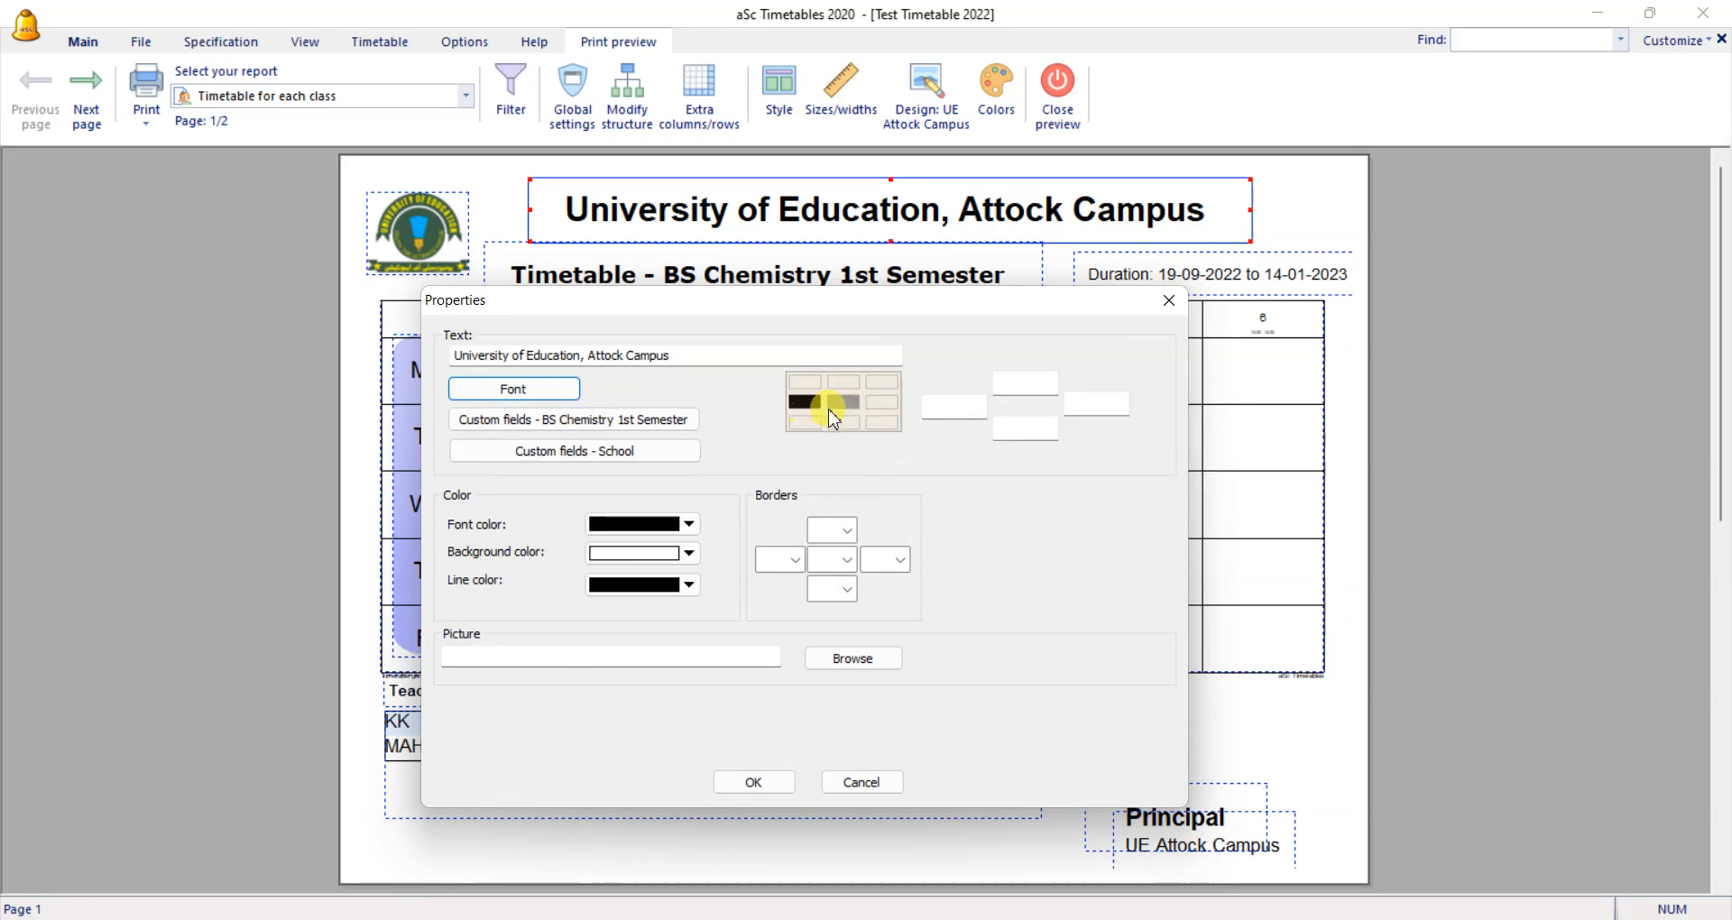
pyautogui.click(771, 783)
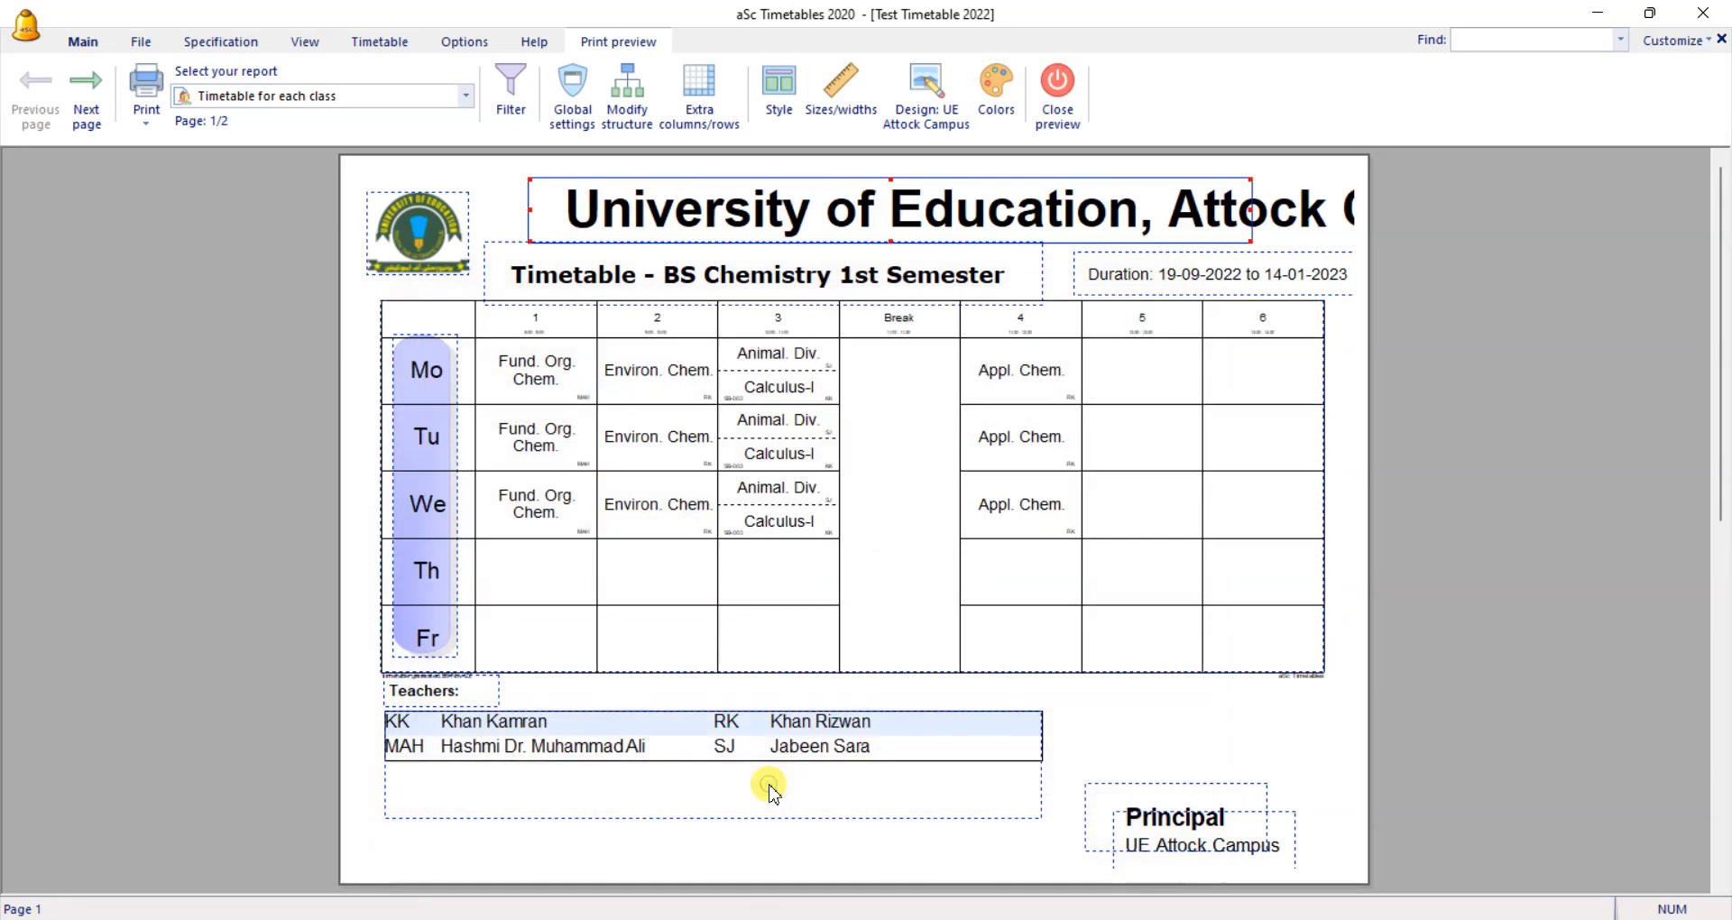
# Step: Reduce the font size of the "University of Education, Attock Campus" heading to fit within its frame
pyautogui.doubleClick(931, 208)
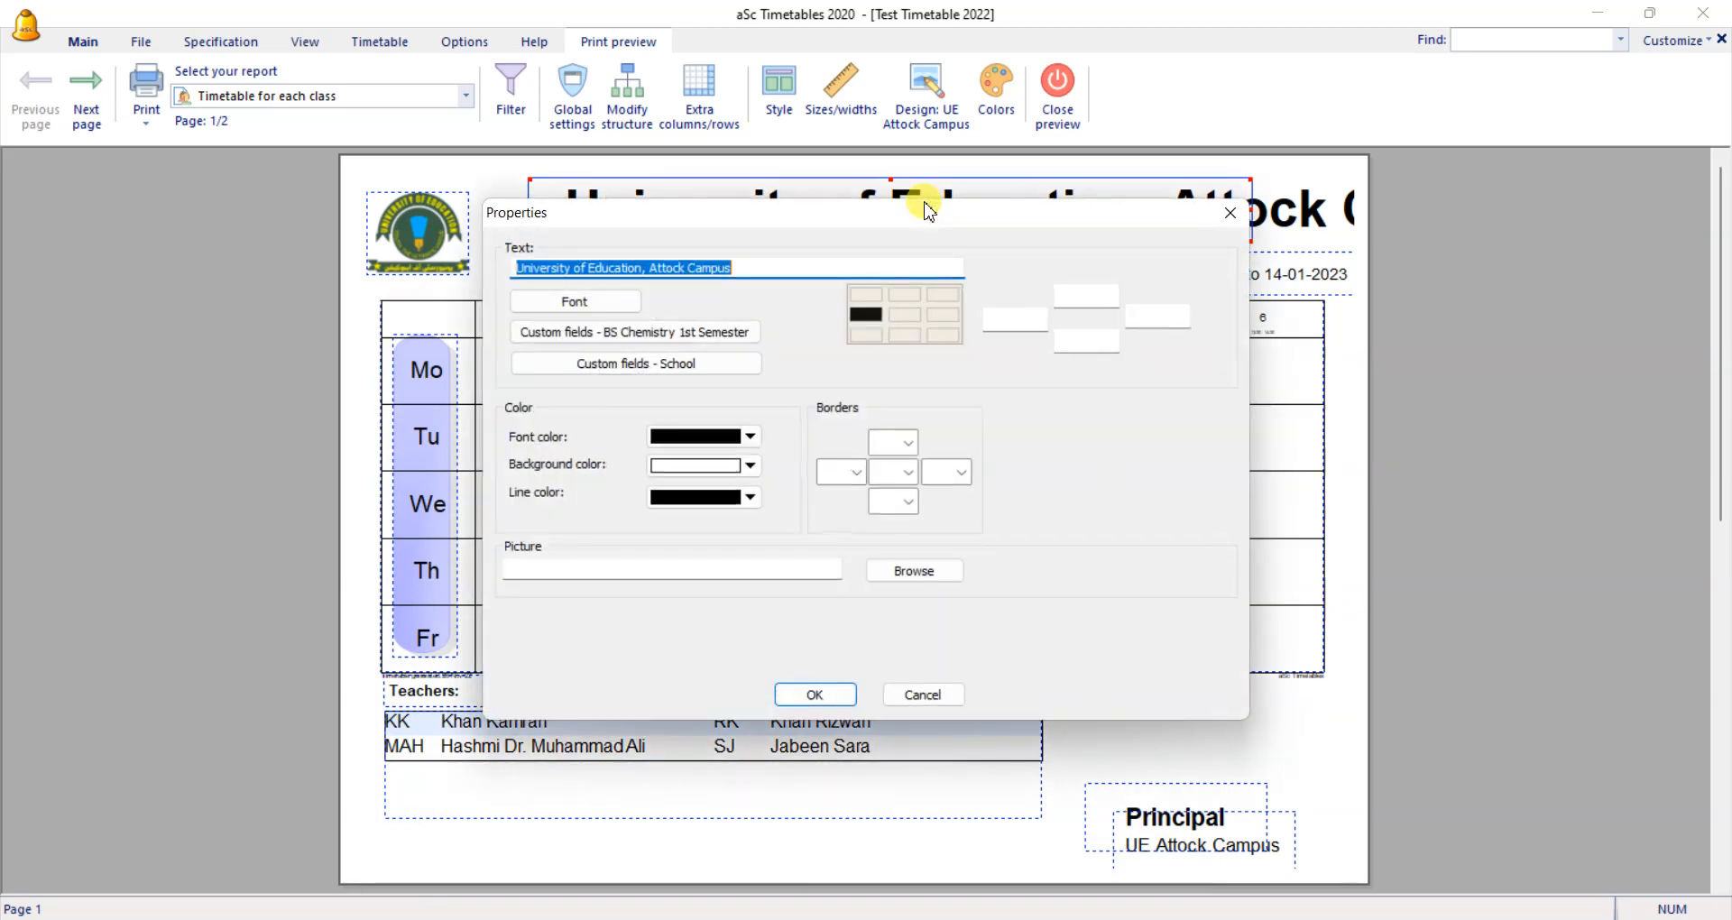
pyautogui.click(613, 303)
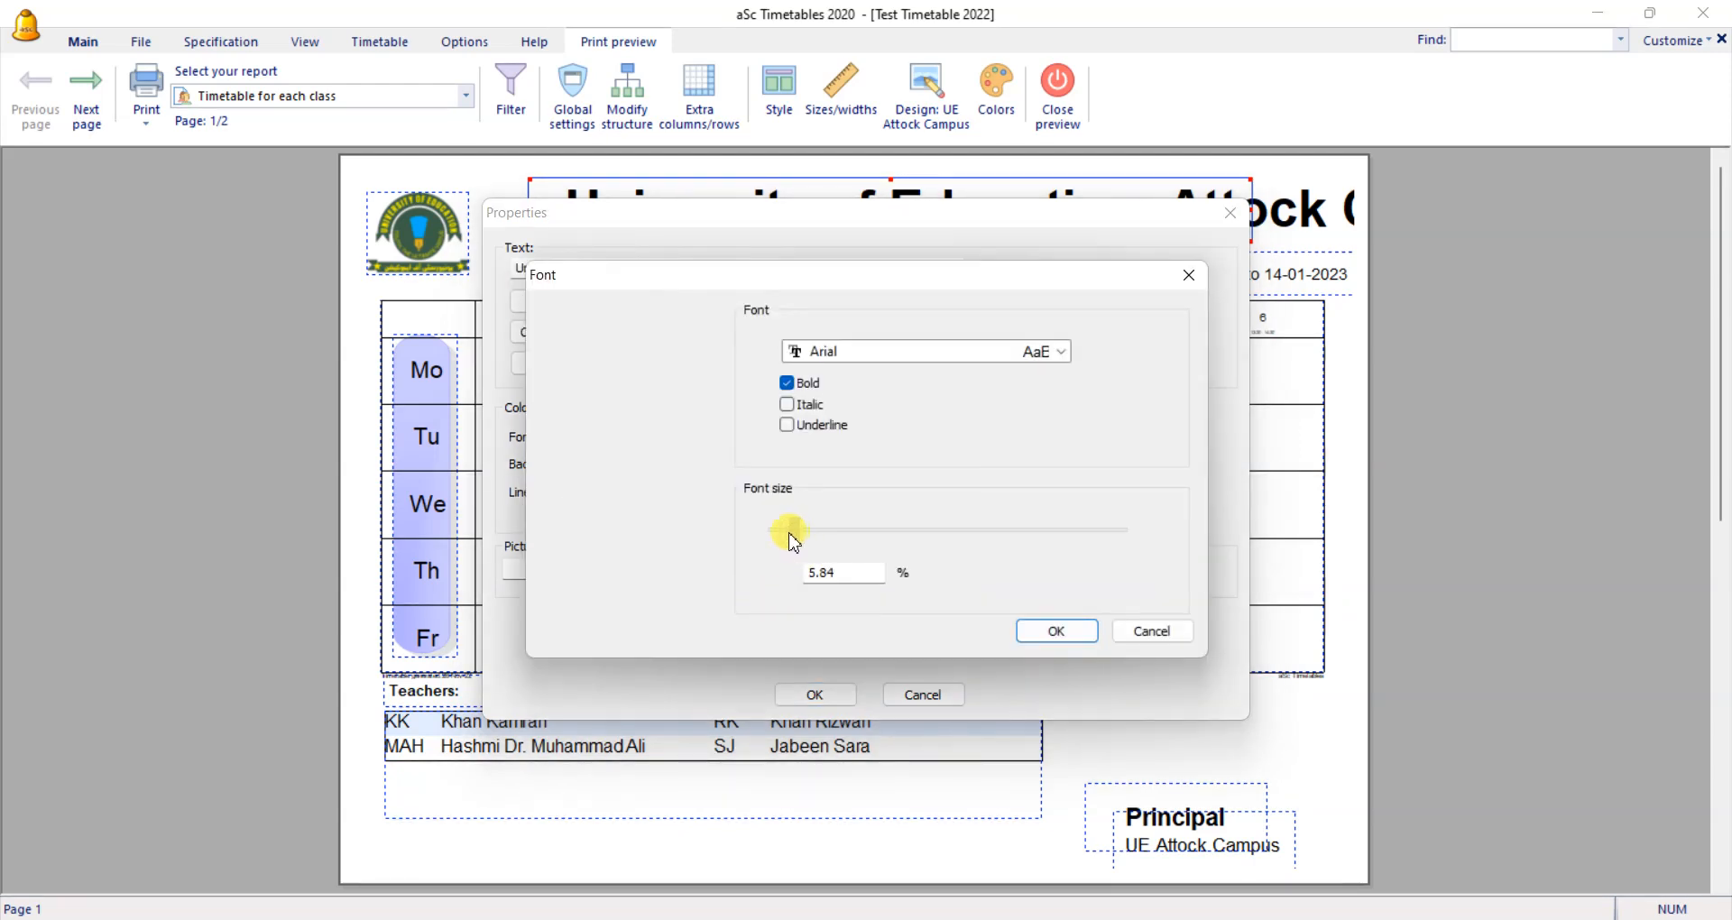
pyautogui.click(1057, 634)
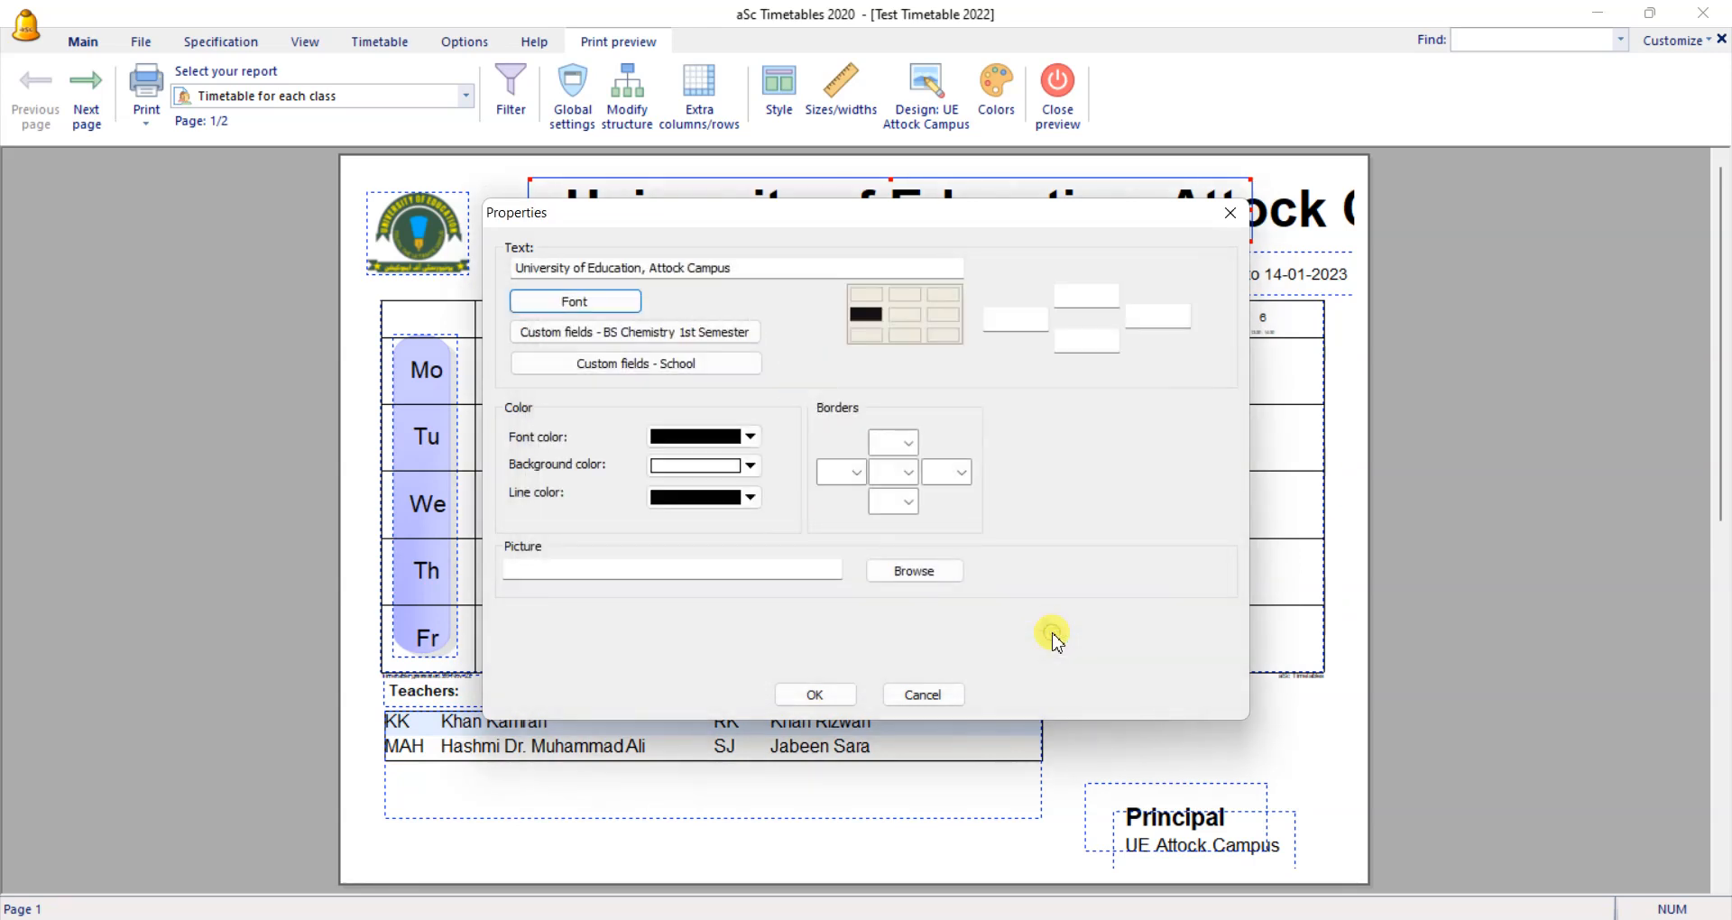
pyautogui.click(815, 695)
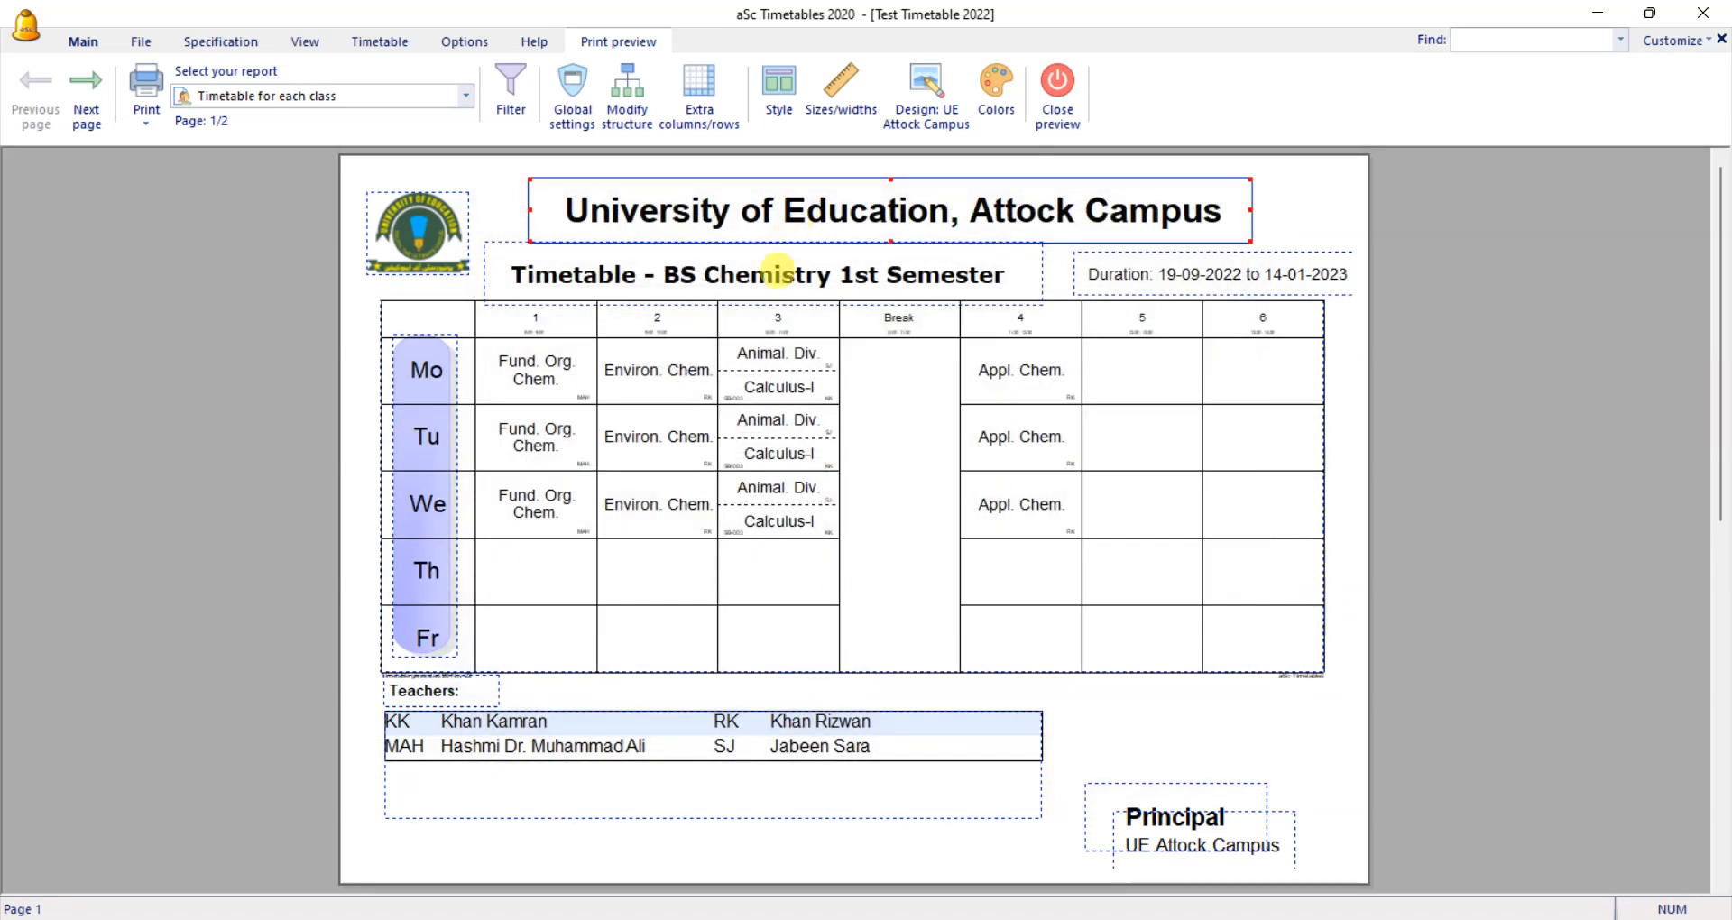
# Step: Examine the text properties of the duration line beside the timetable title, leaving them without edits
pyautogui.click(777, 272)
pyautogui.doubleClick(1177, 278)
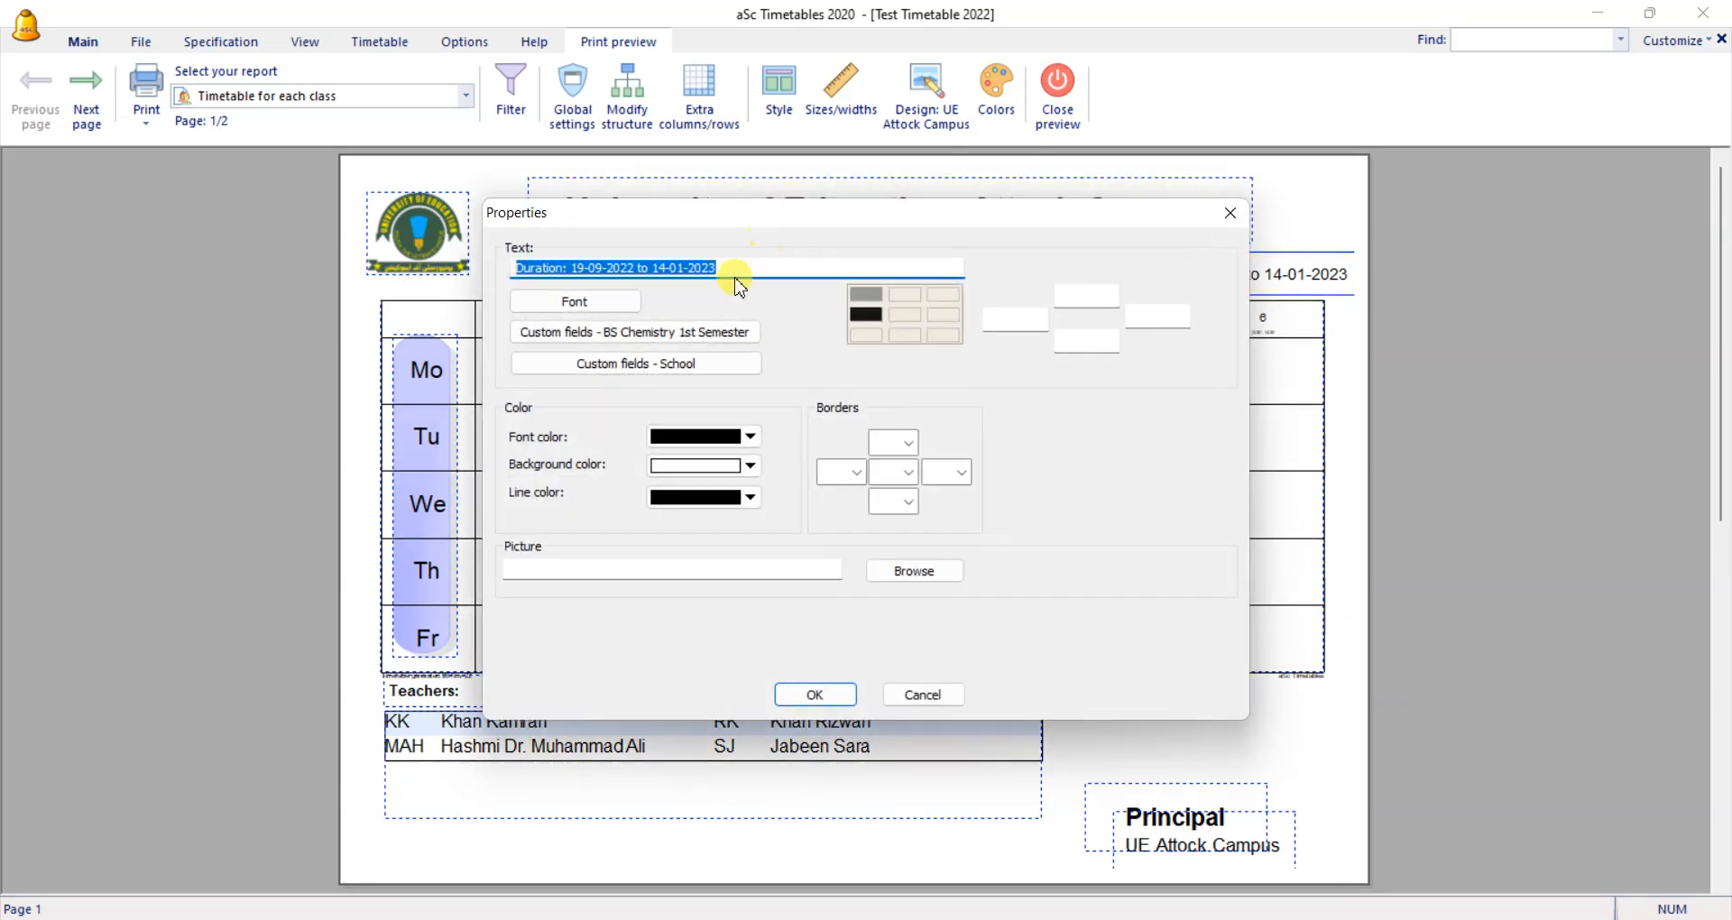
pyautogui.click(728, 264)
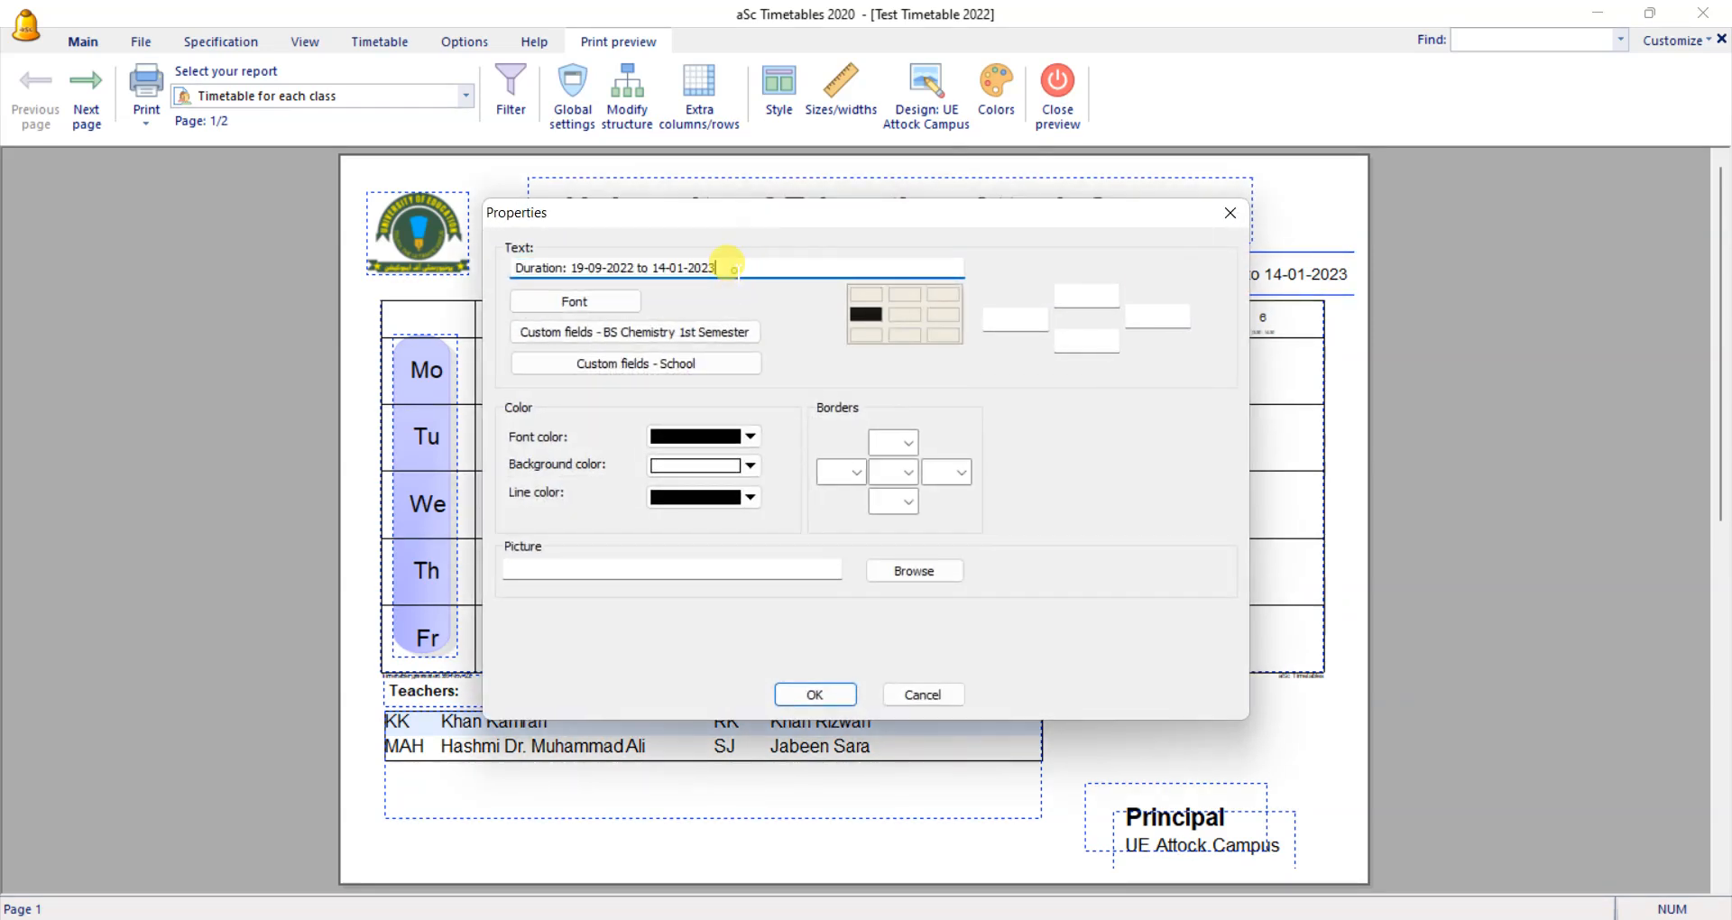
pyautogui.click(951, 695)
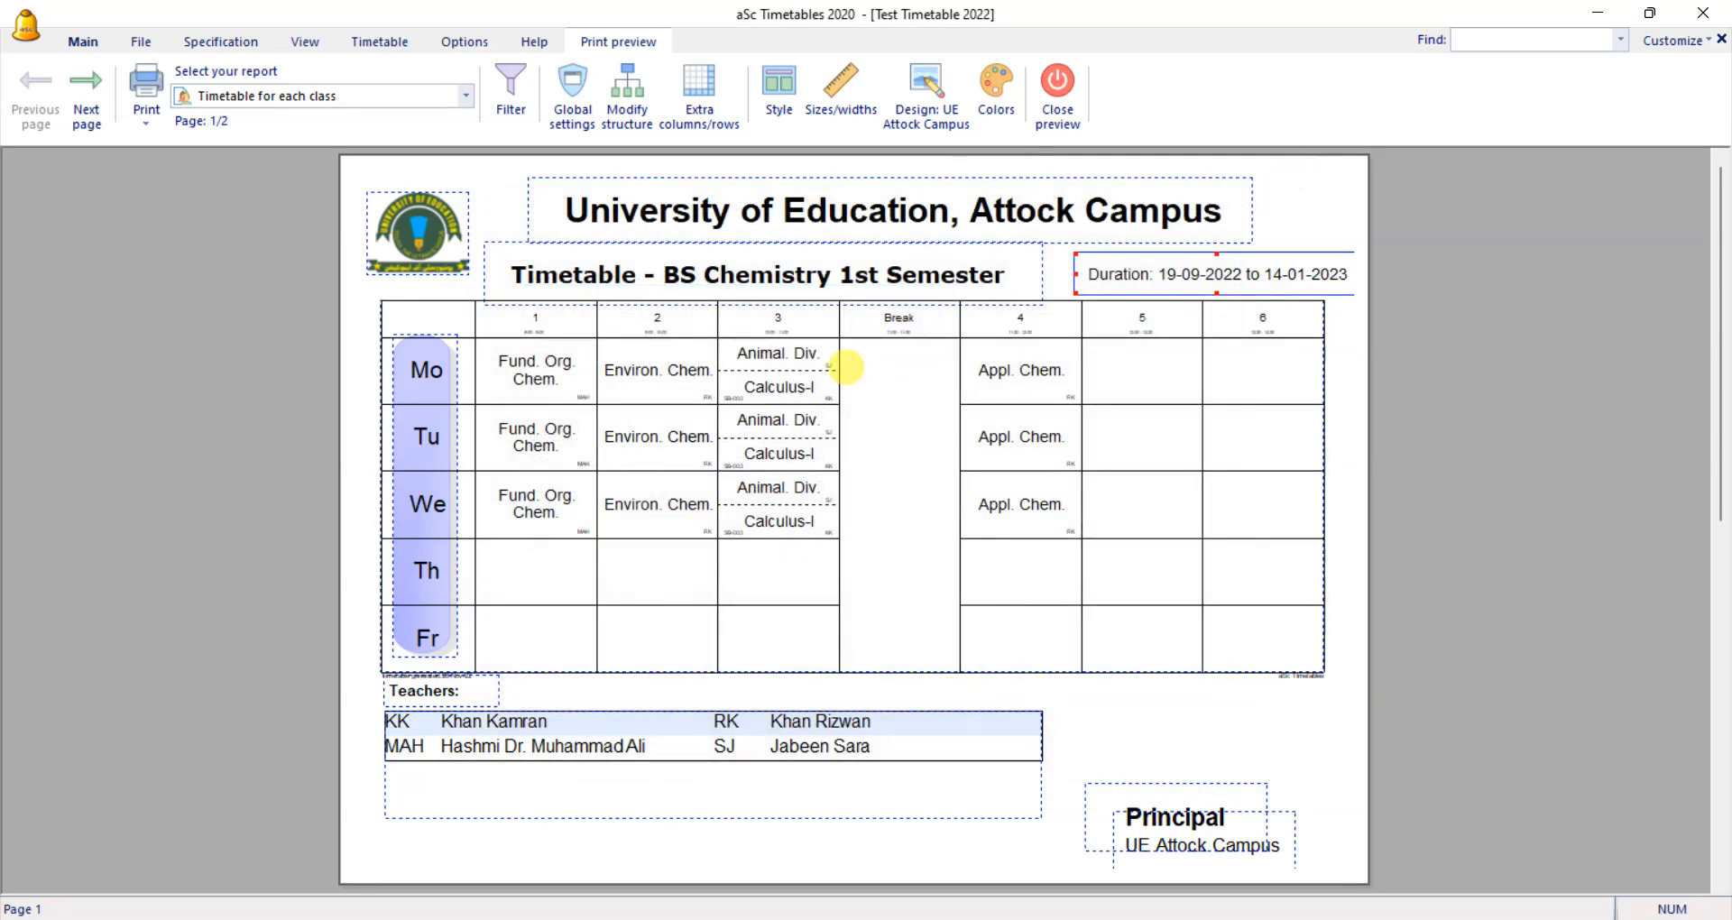
# Step: Make the time intervals in the timetable grid's column headers bold and increase their font size
pyautogui.click(731, 304)
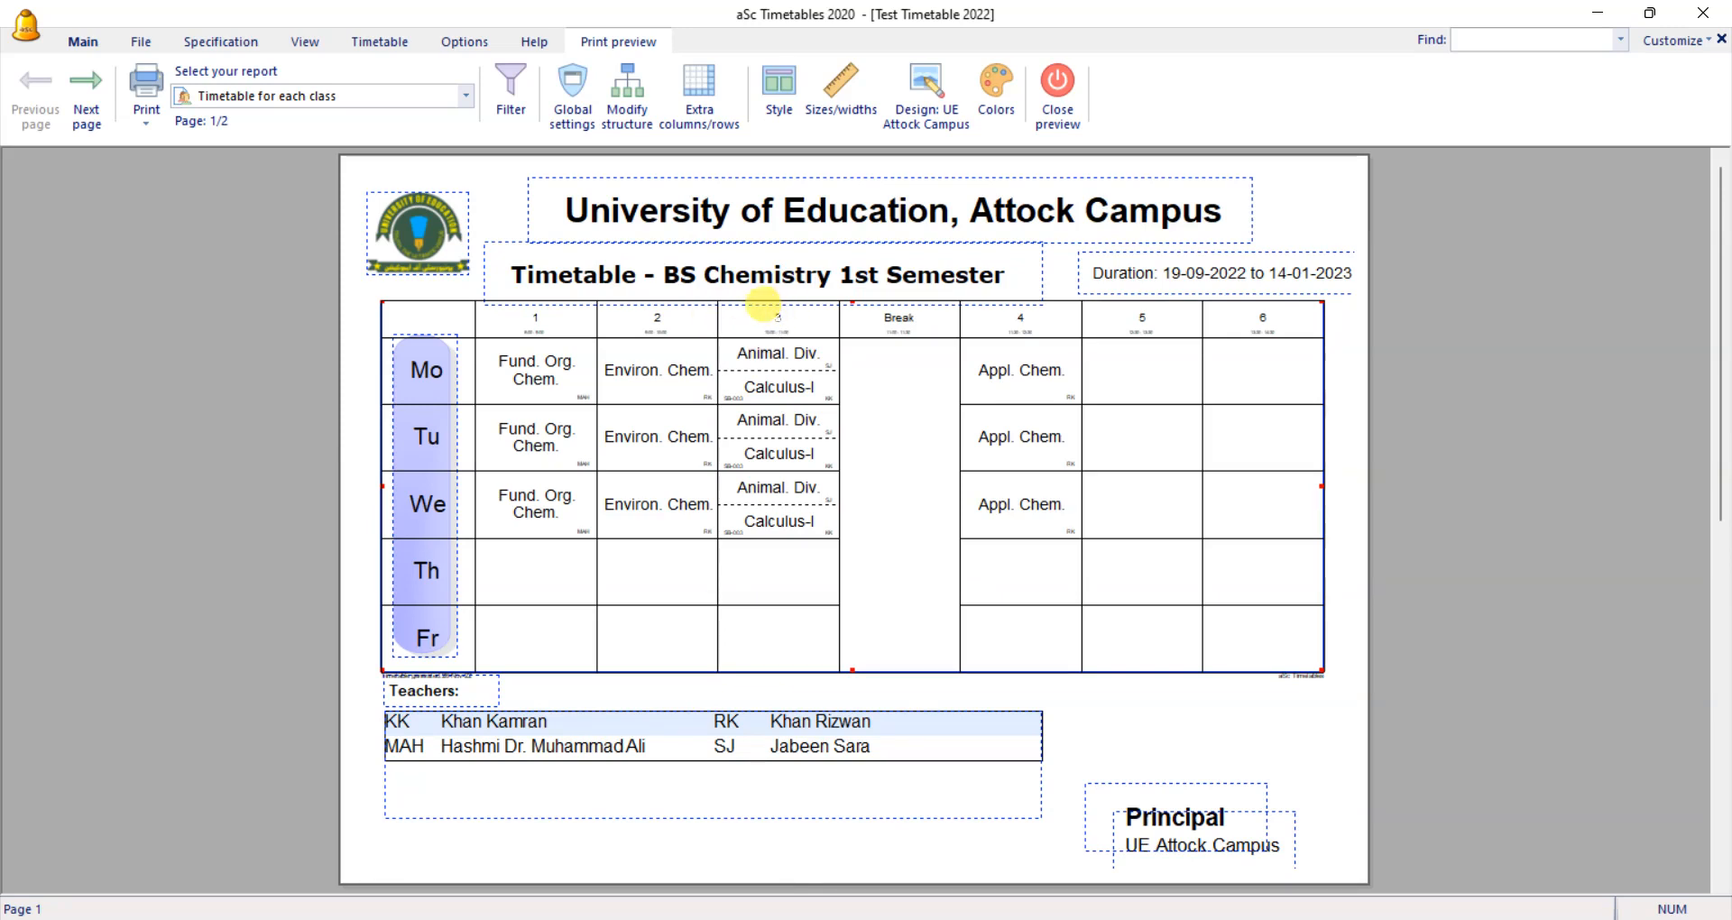
pyautogui.rightClick(762, 304)
pyautogui.click(881, 617)
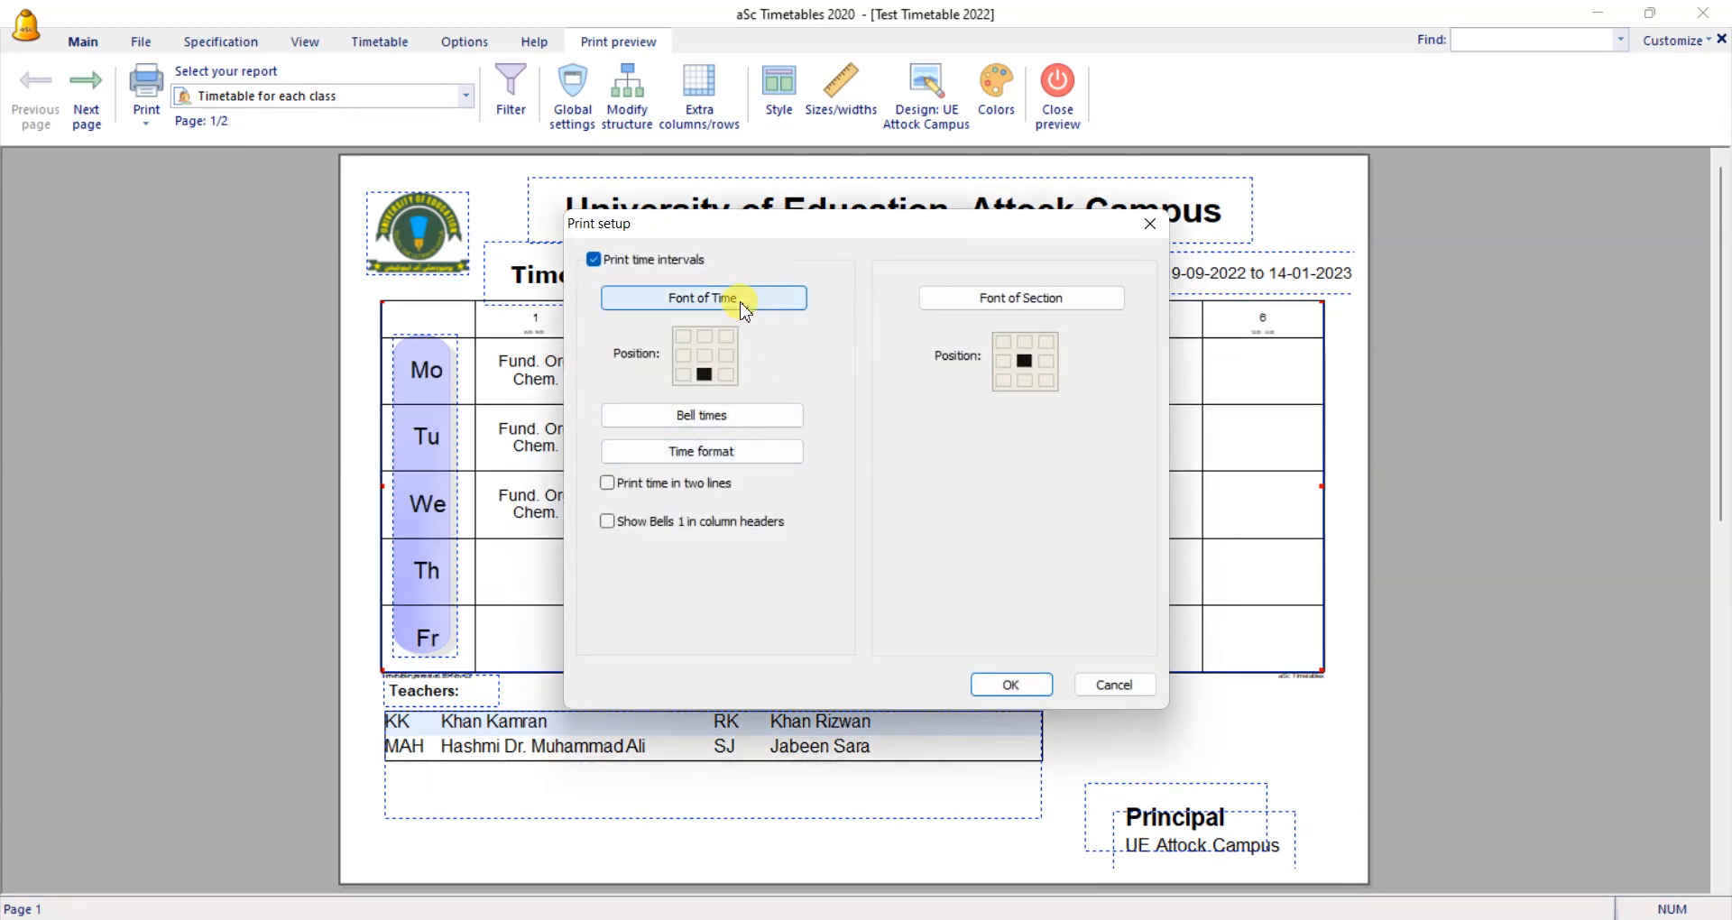
pyautogui.click(744, 311)
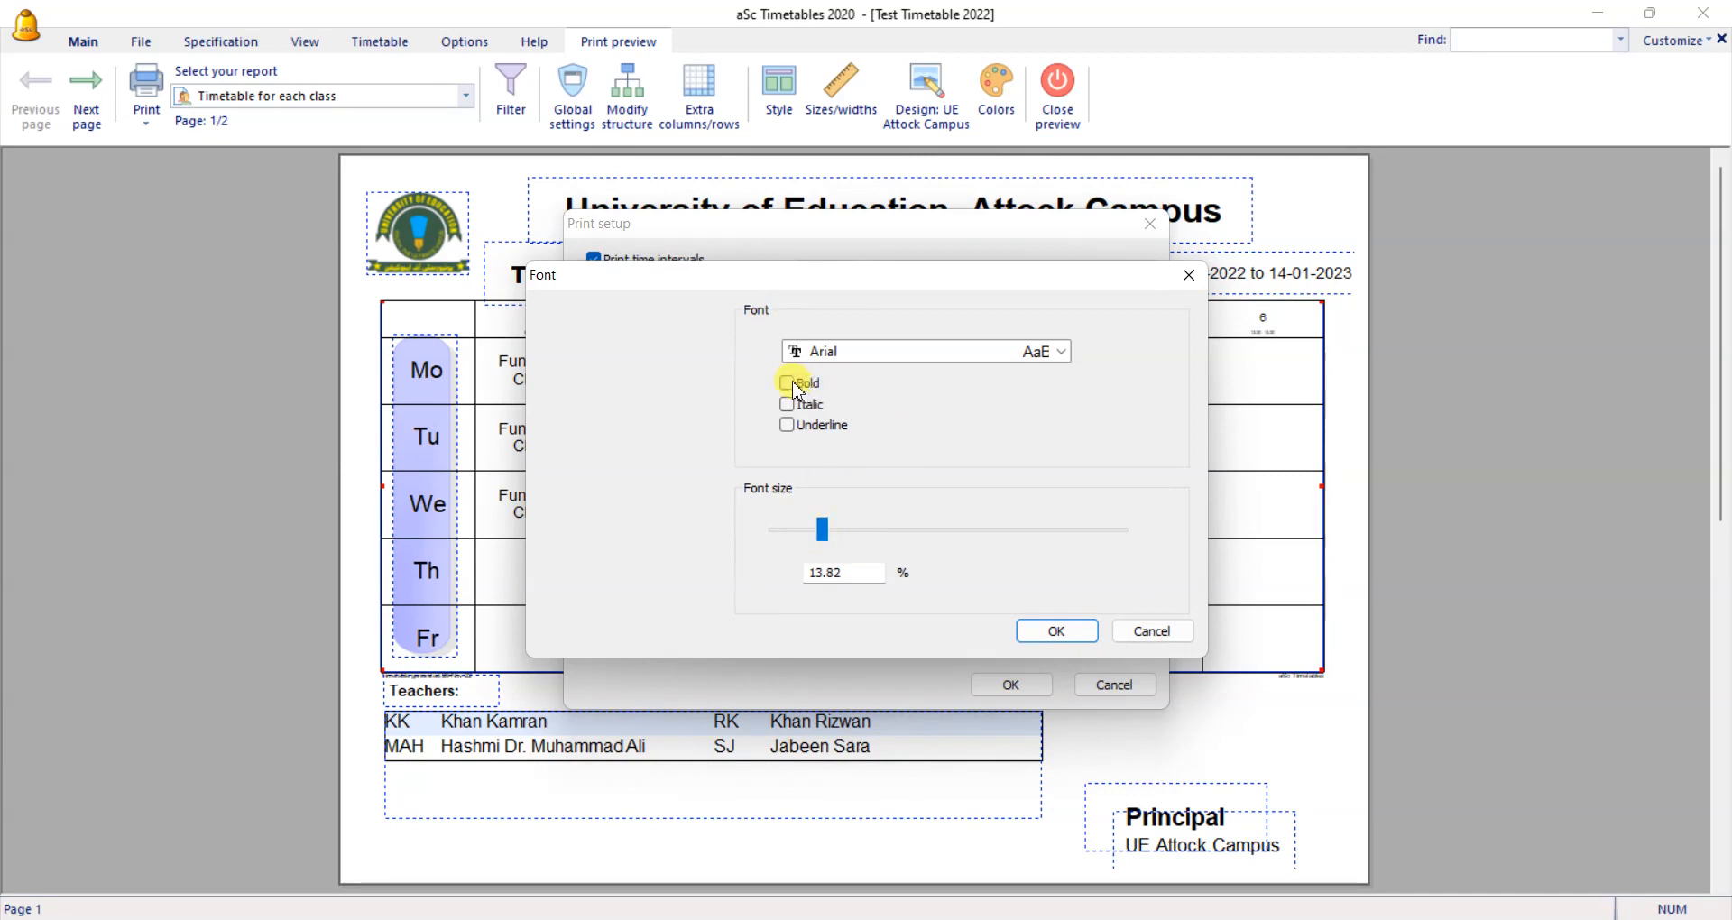
pyautogui.click(788, 386)
pyautogui.moveTo(822, 530); pyautogui.dragTo(852, 537)
pyautogui.click(1030, 631)
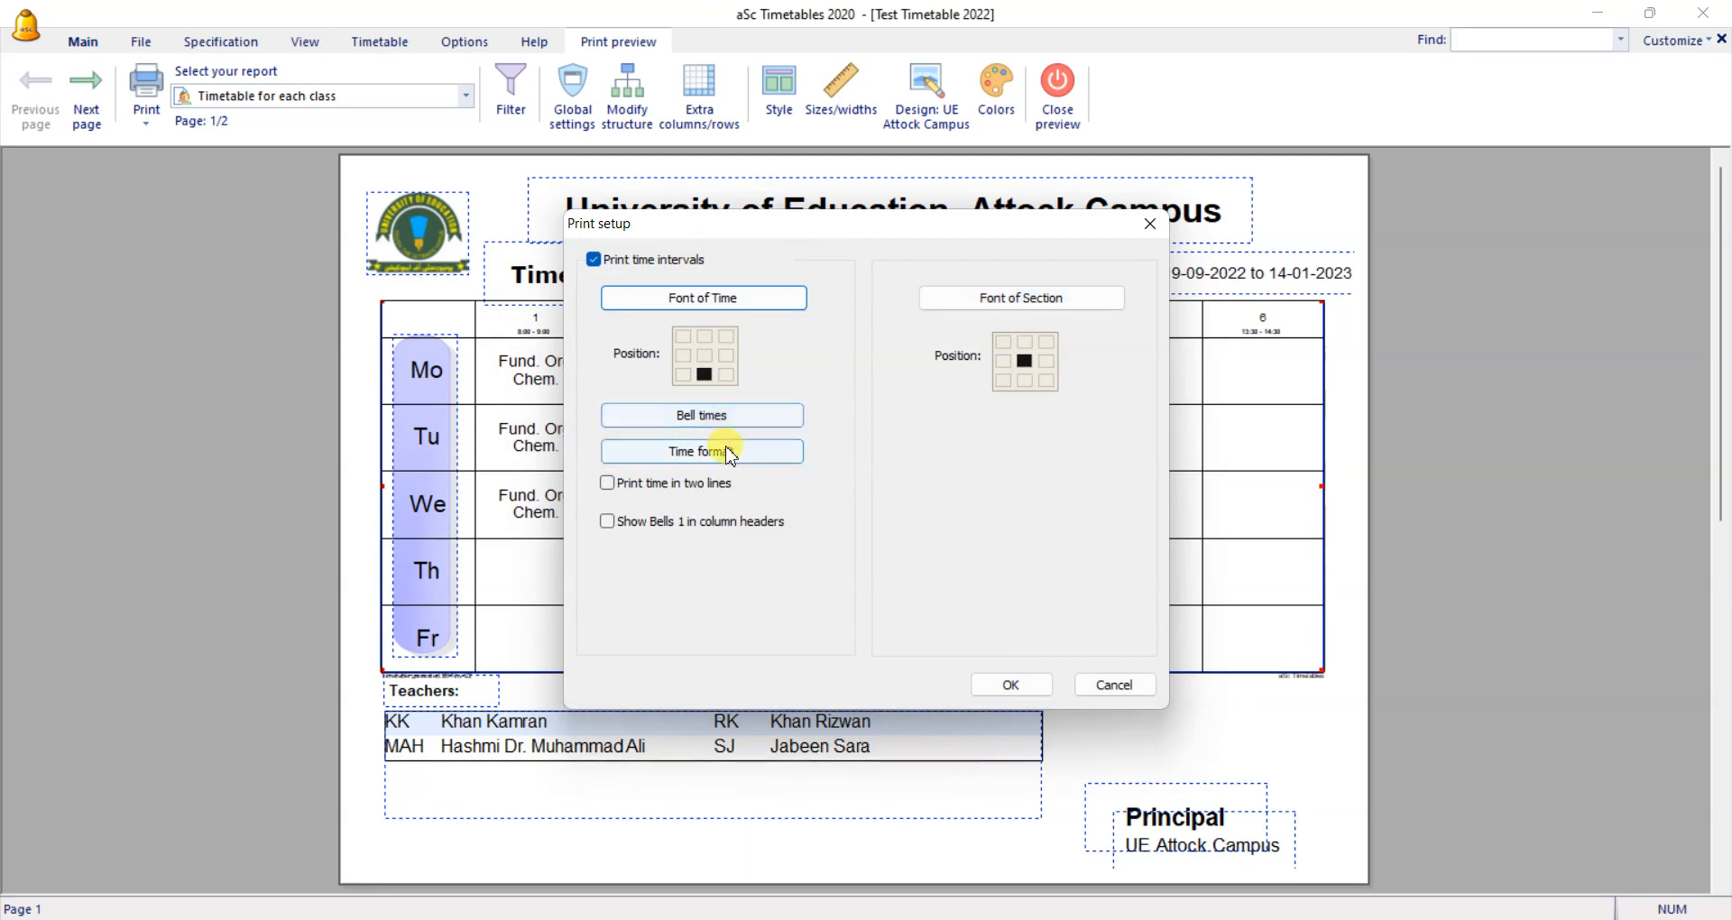
pyautogui.click(1013, 685)
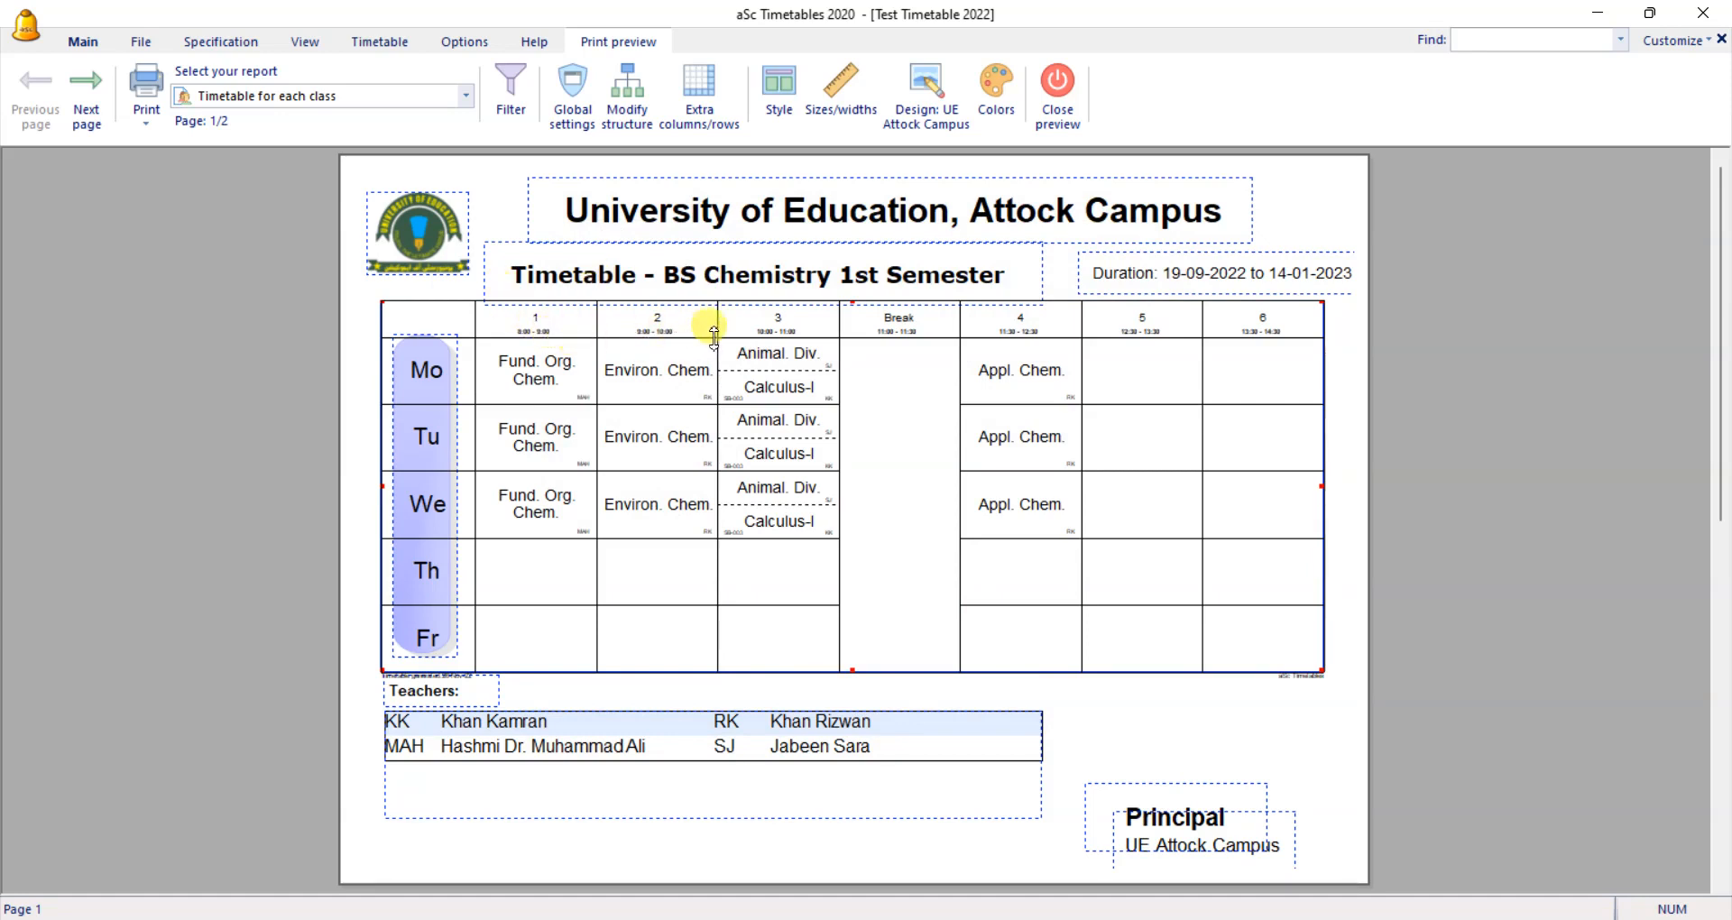
# Step: Increase the font size of the time intervals in the class timetable's column headers to 32.47%, keeping bold Arial
pyautogui.rightClick(642, 321)
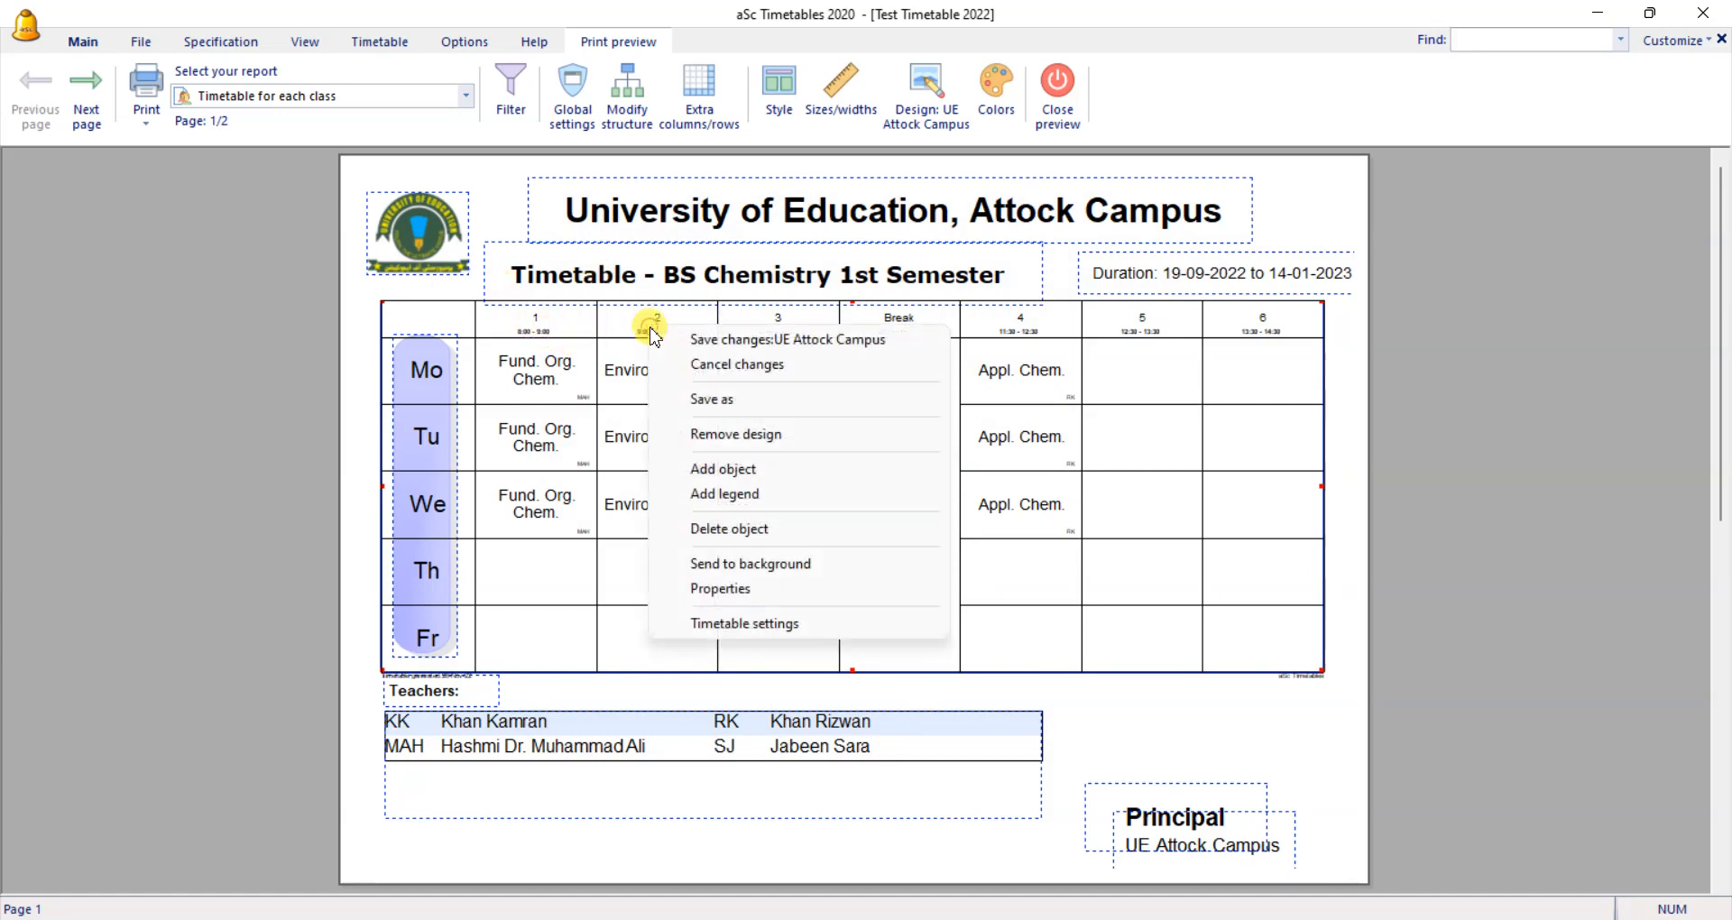
pyautogui.click(738, 621)
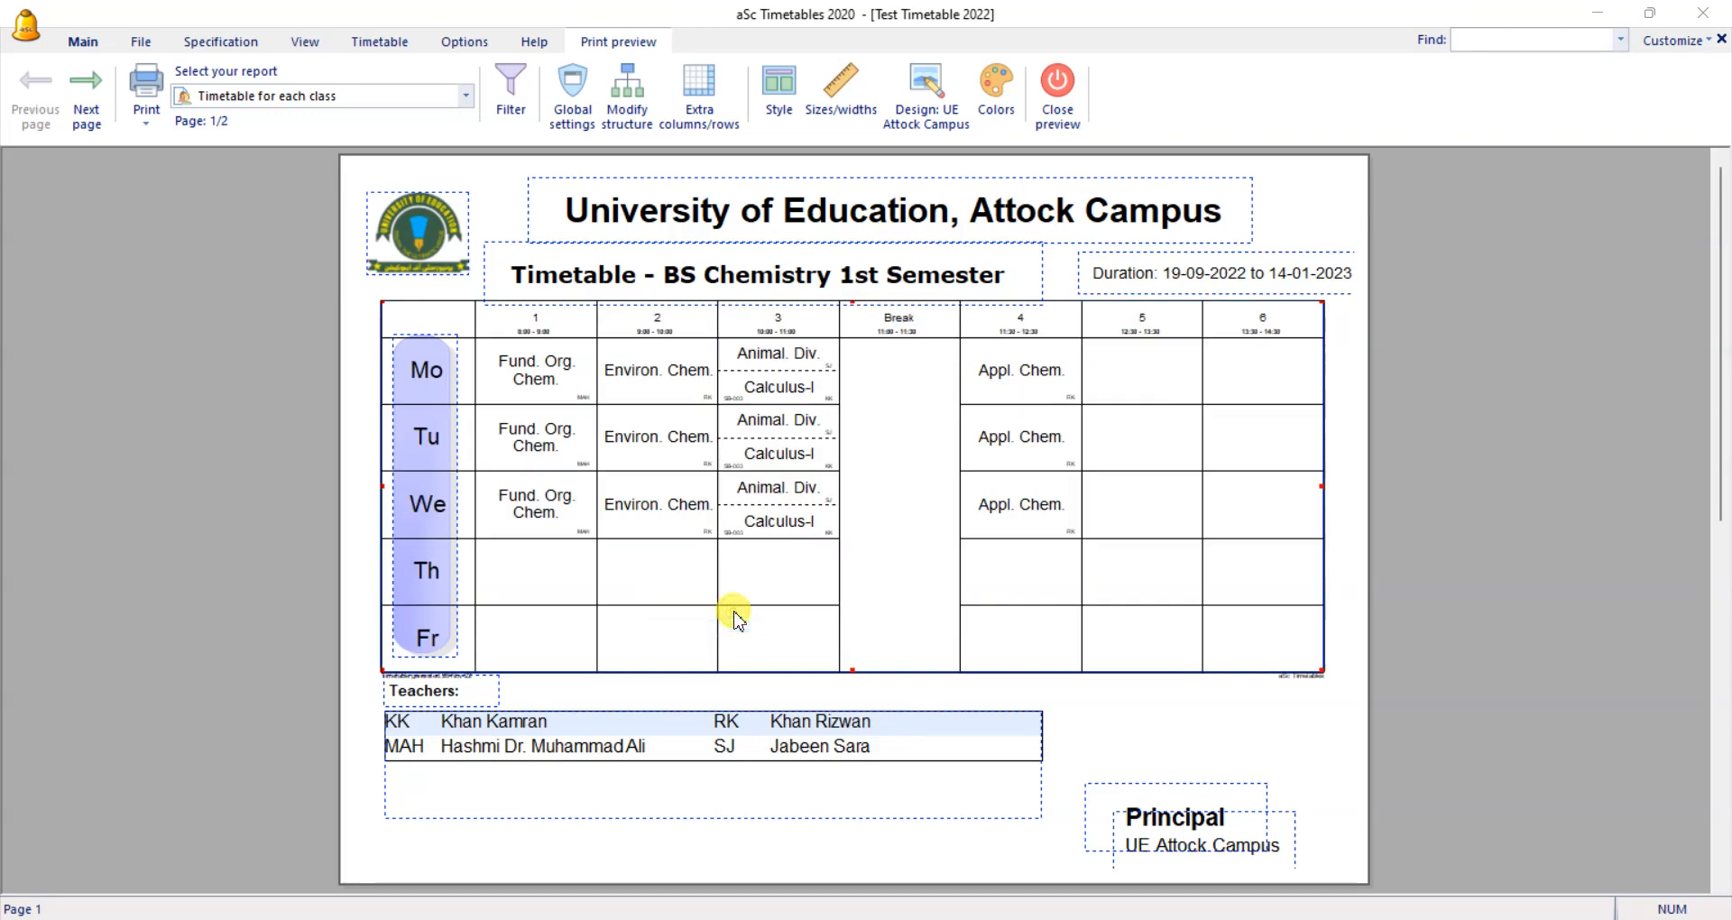
pyautogui.click(742, 301)
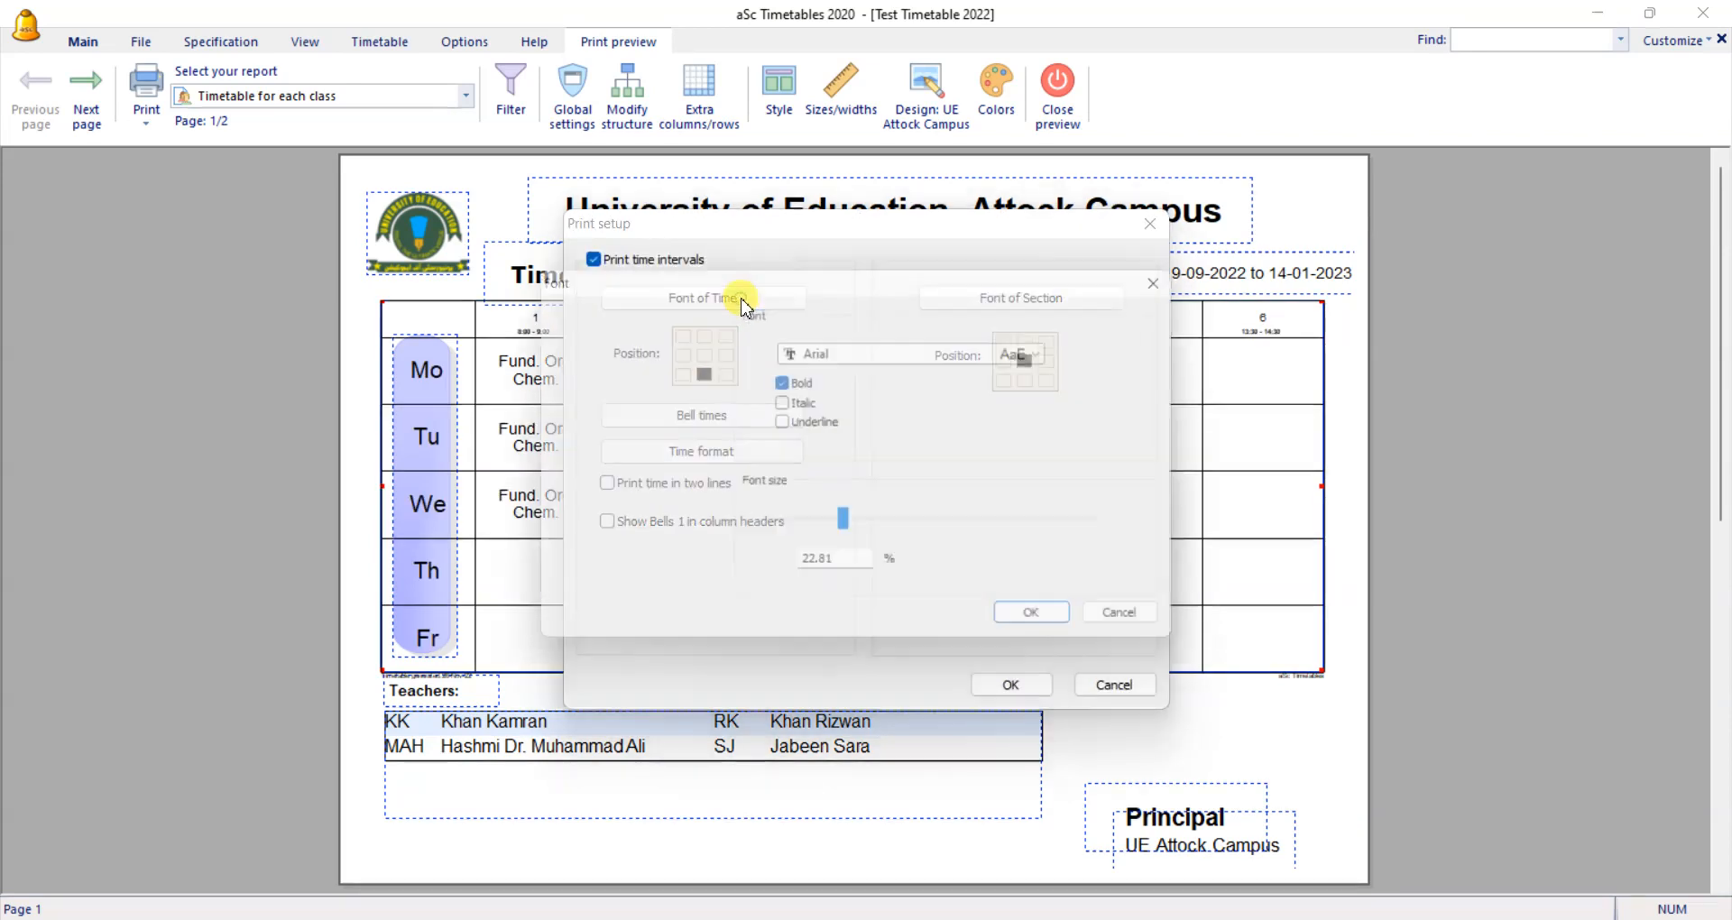
pyautogui.moveTo(853, 544); pyautogui.dragTo(887, 538)
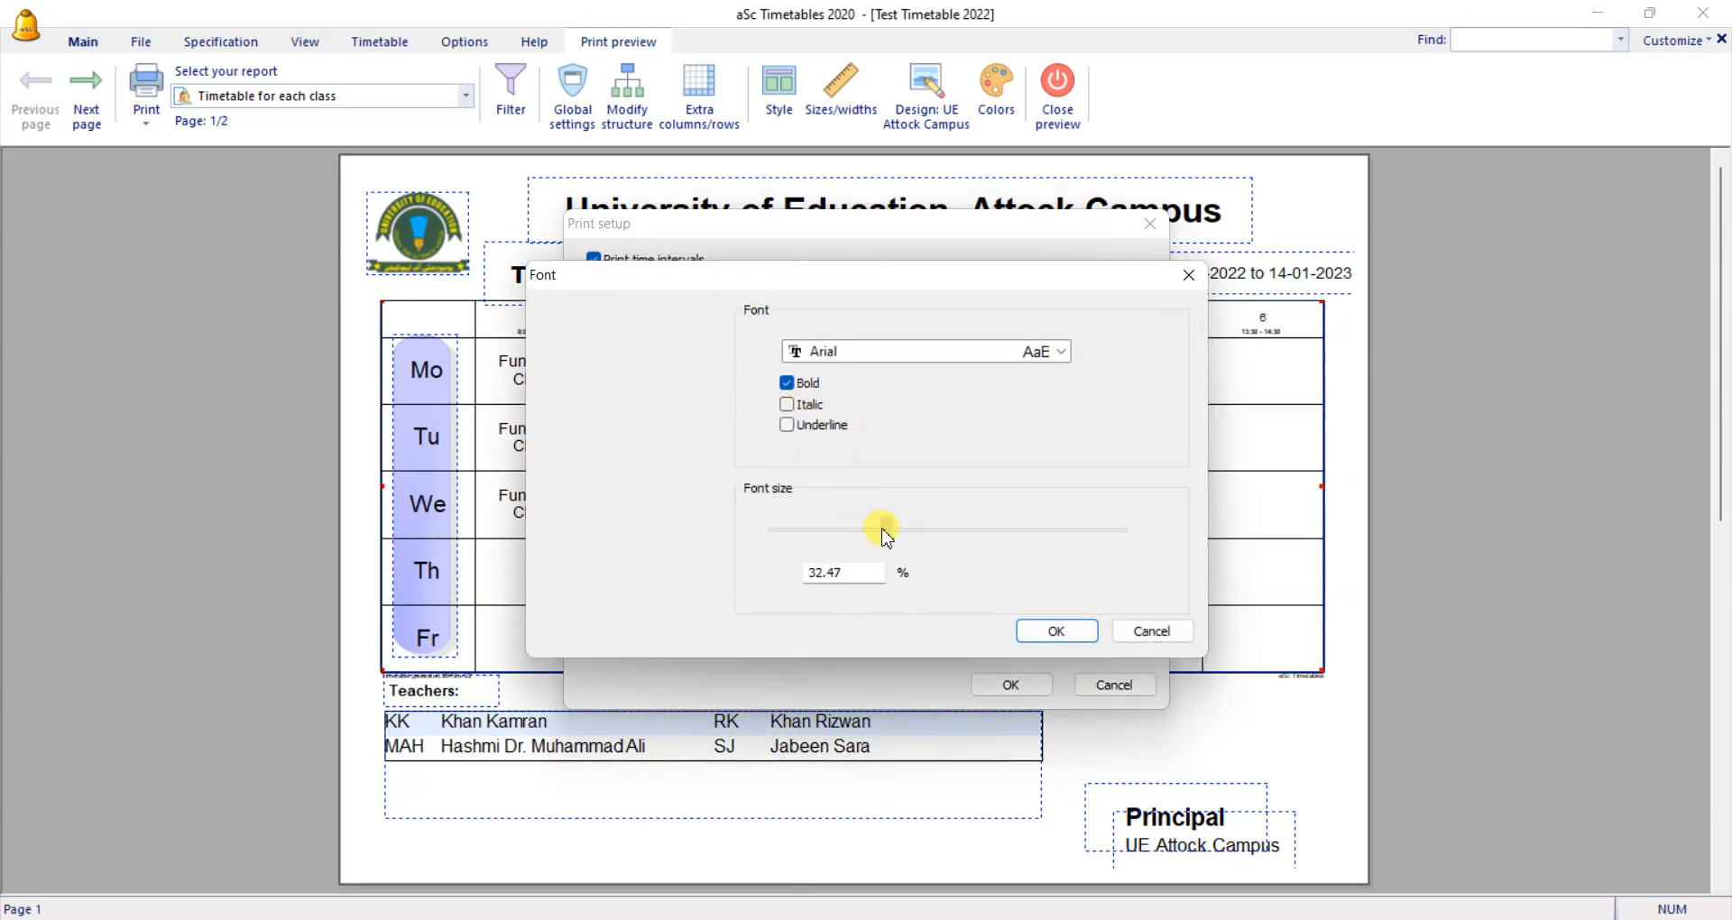
pyautogui.click(1055, 631)
pyautogui.click(1011, 684)
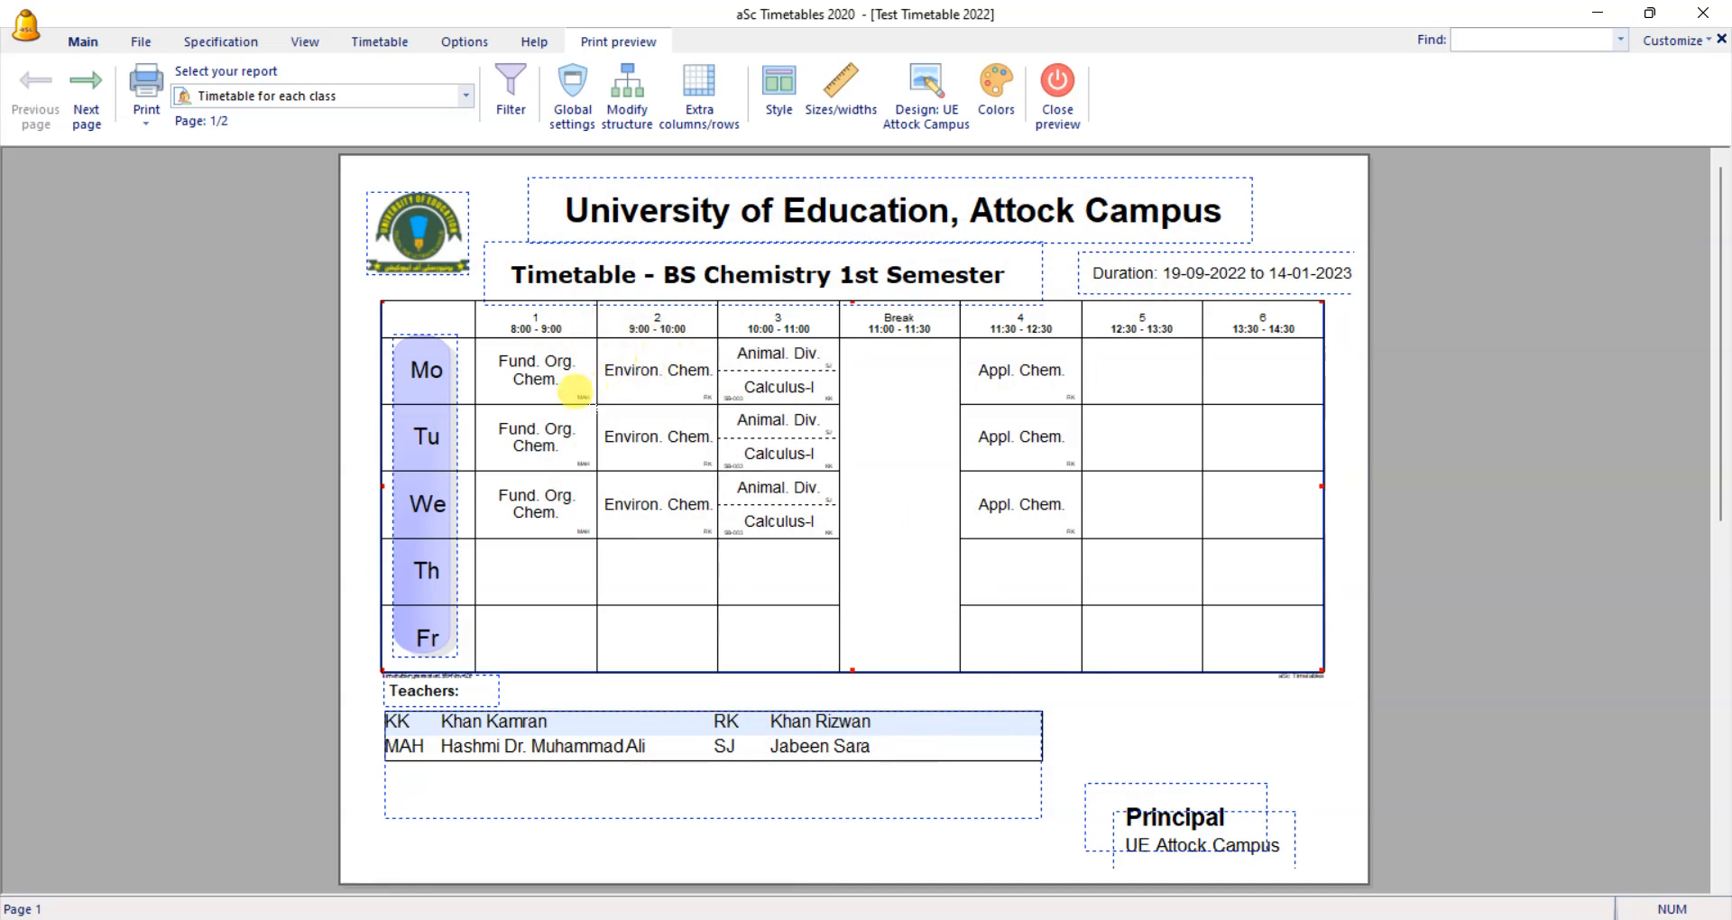
# Step: Increase the font size of the teacher abbreviations on the single-length lesson cards to 18.83%
pyautogui.rightClick(578, 394)
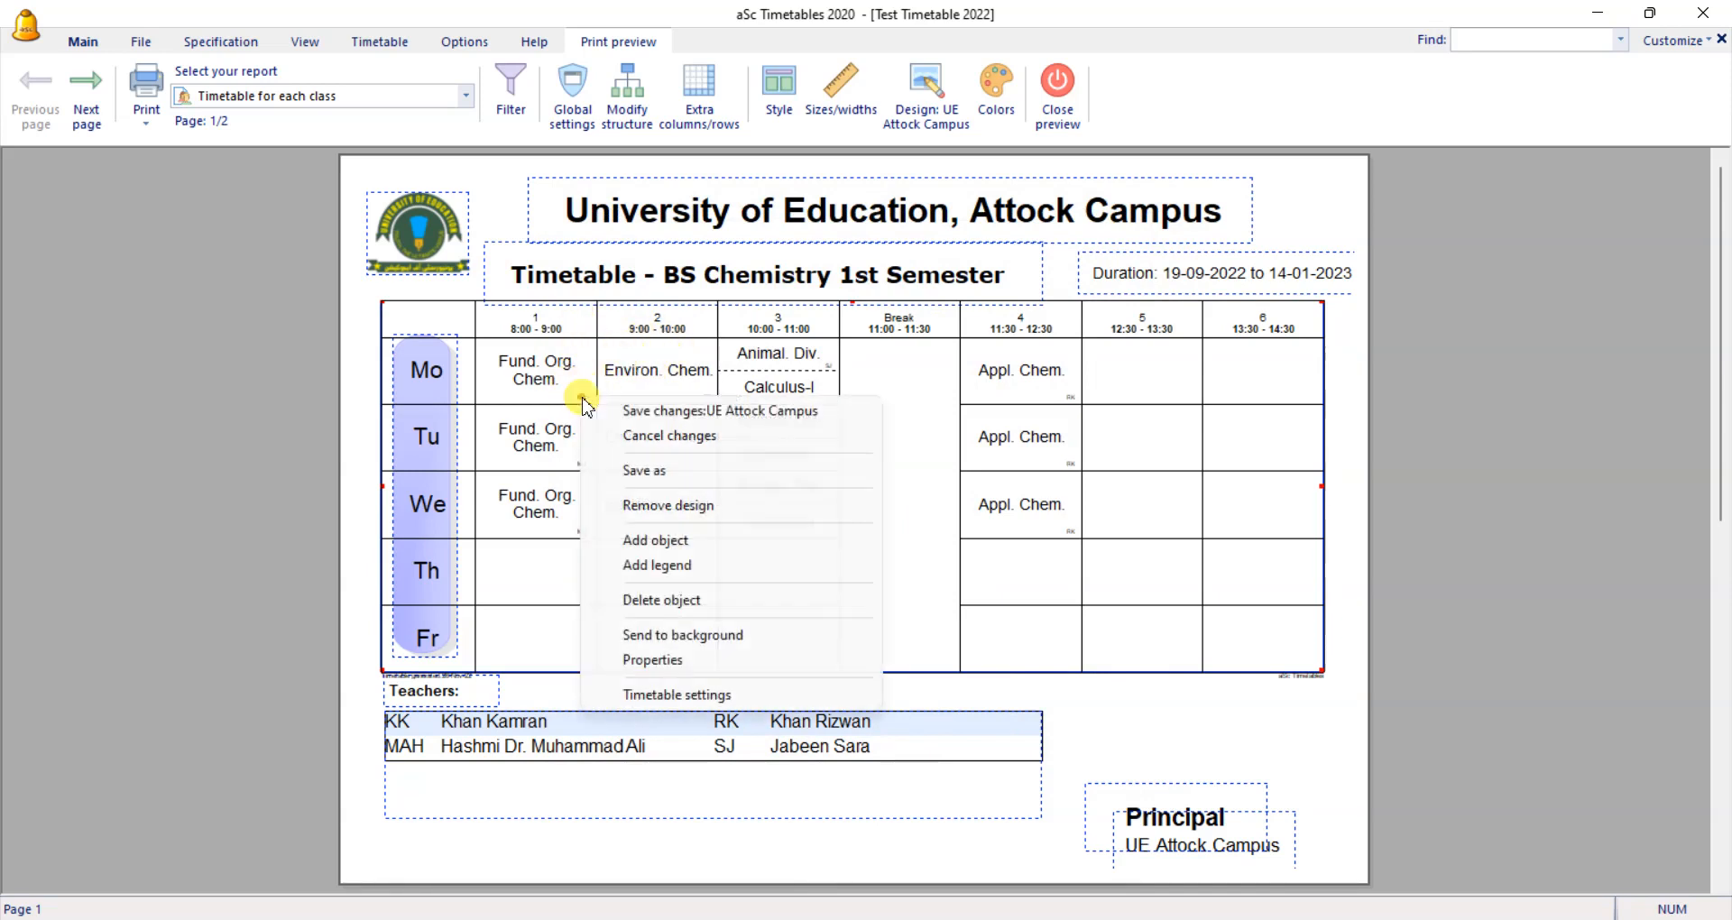
pyautogui.click(706, 691)
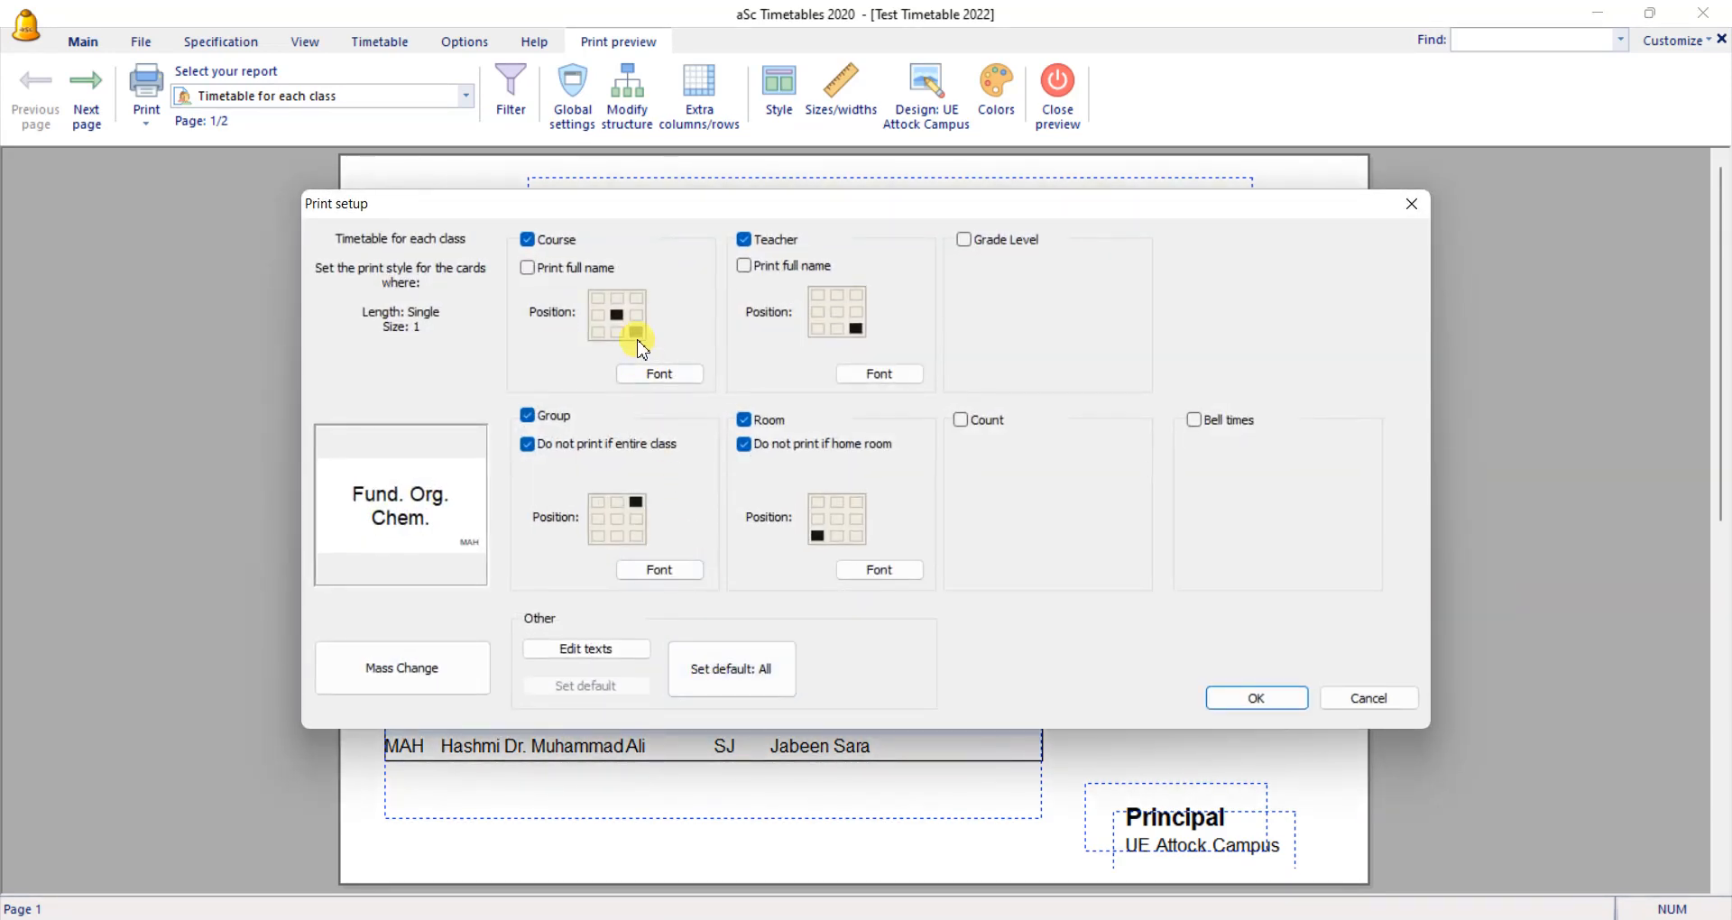
pyautogui.moveTo(752, 213); pyautogui.dragTo(1010, 81)
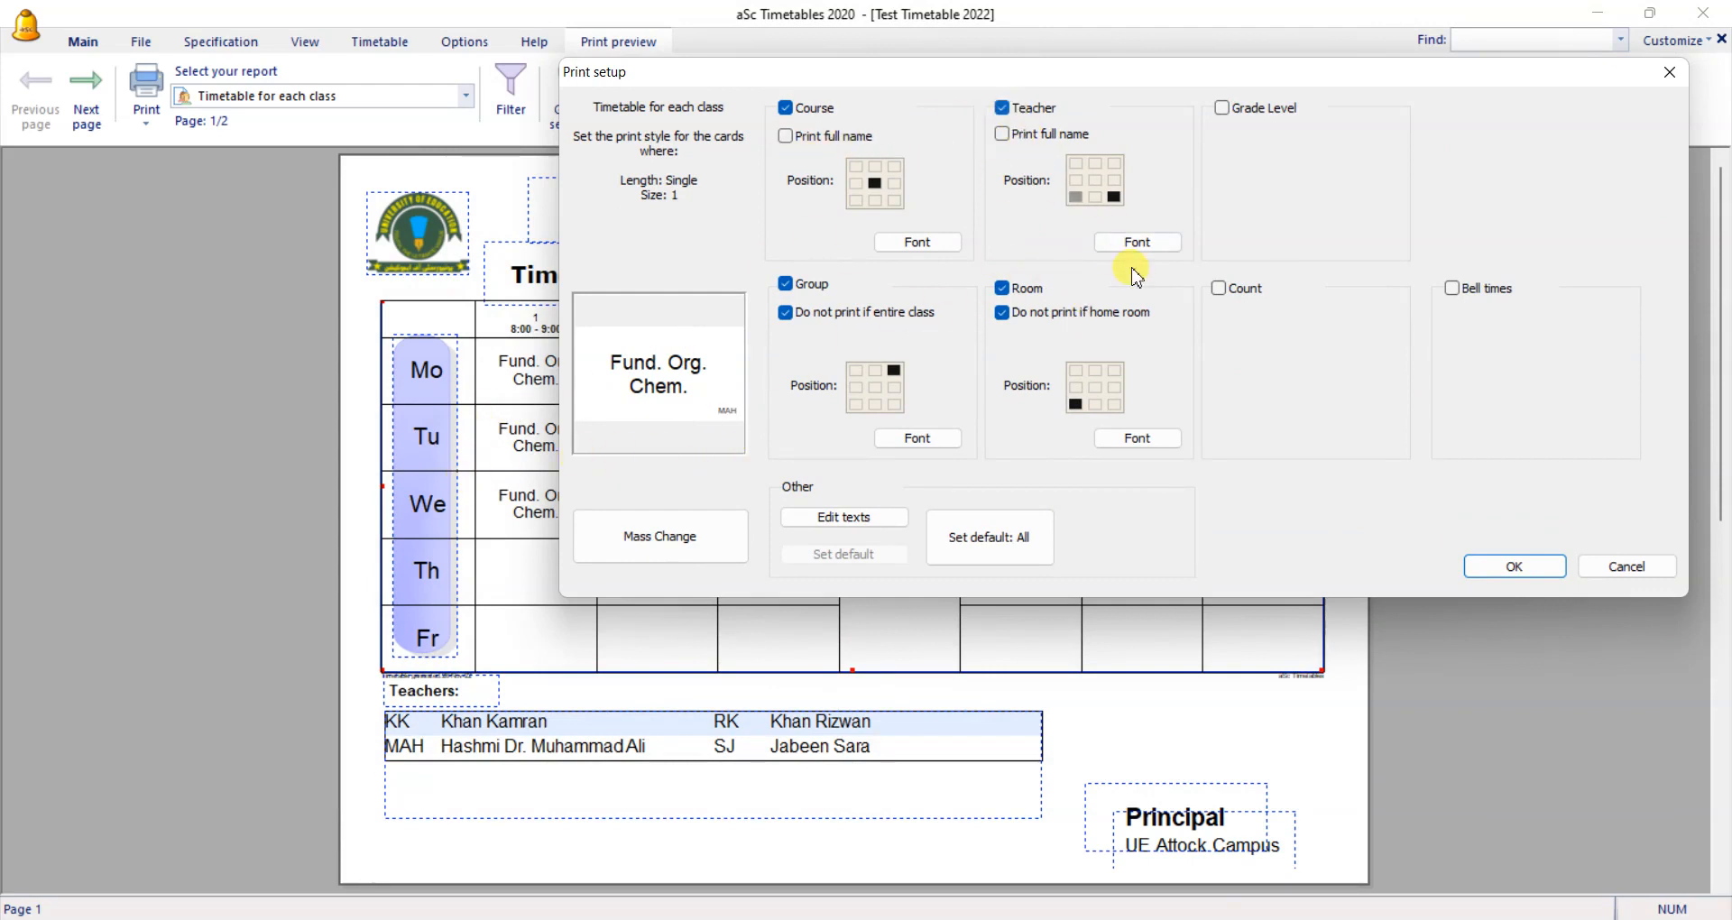
pyautogui.click(1138, 244)
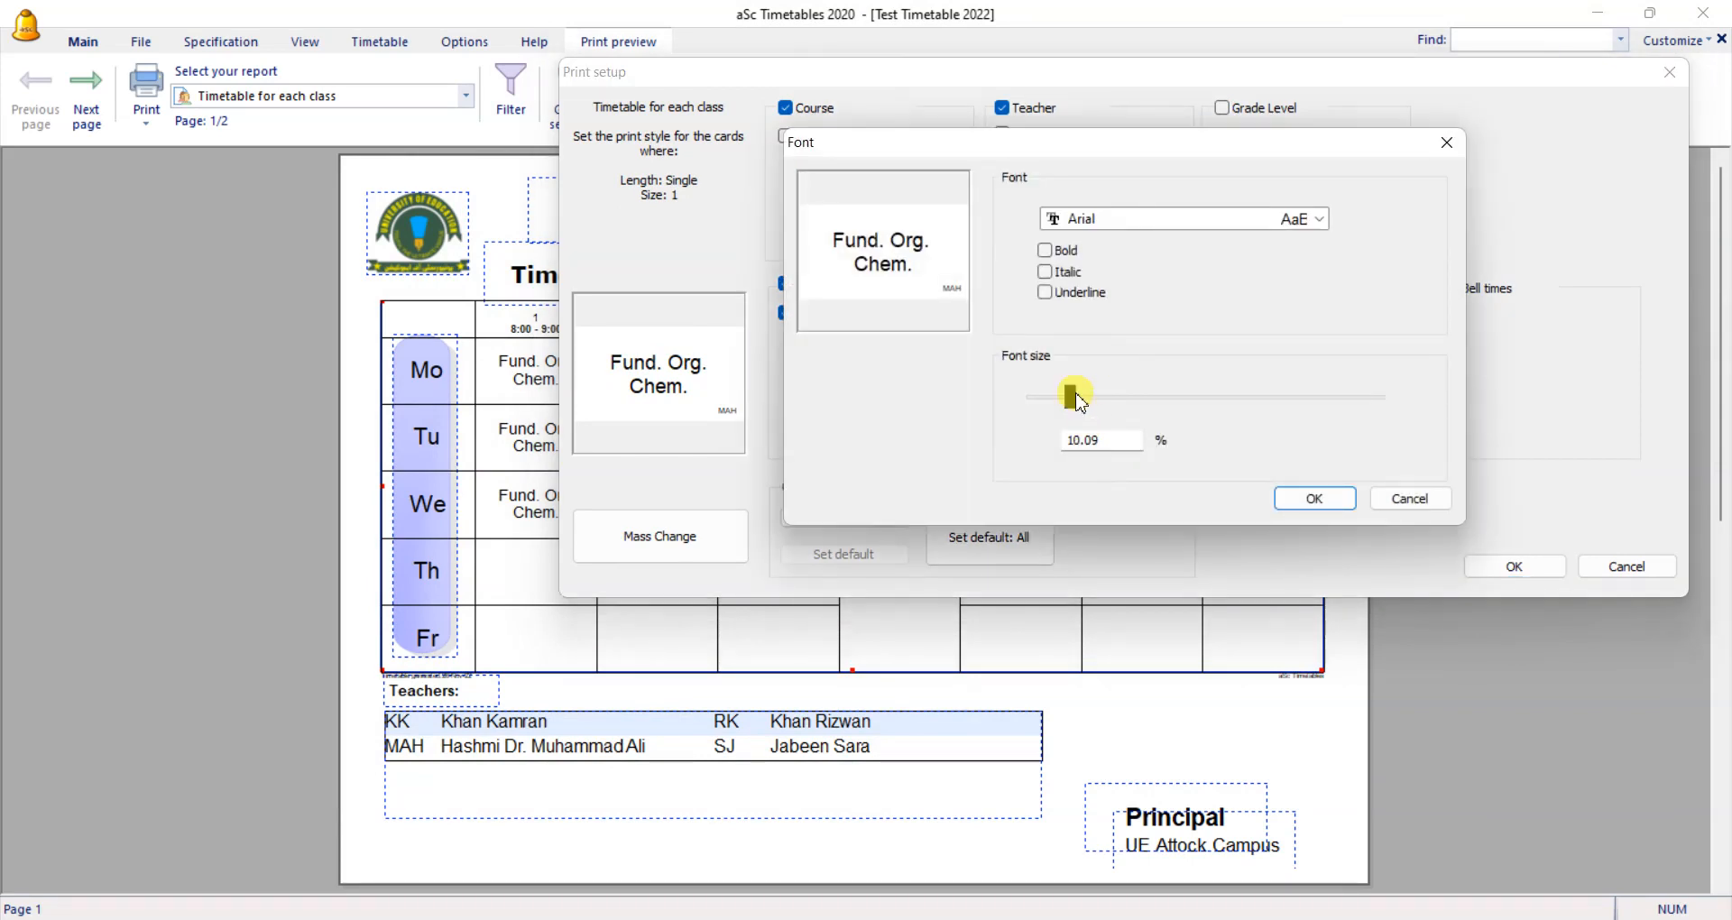
pyautogui.moveTo(1077, 397); pyautogui.dragTo(1090, 397)
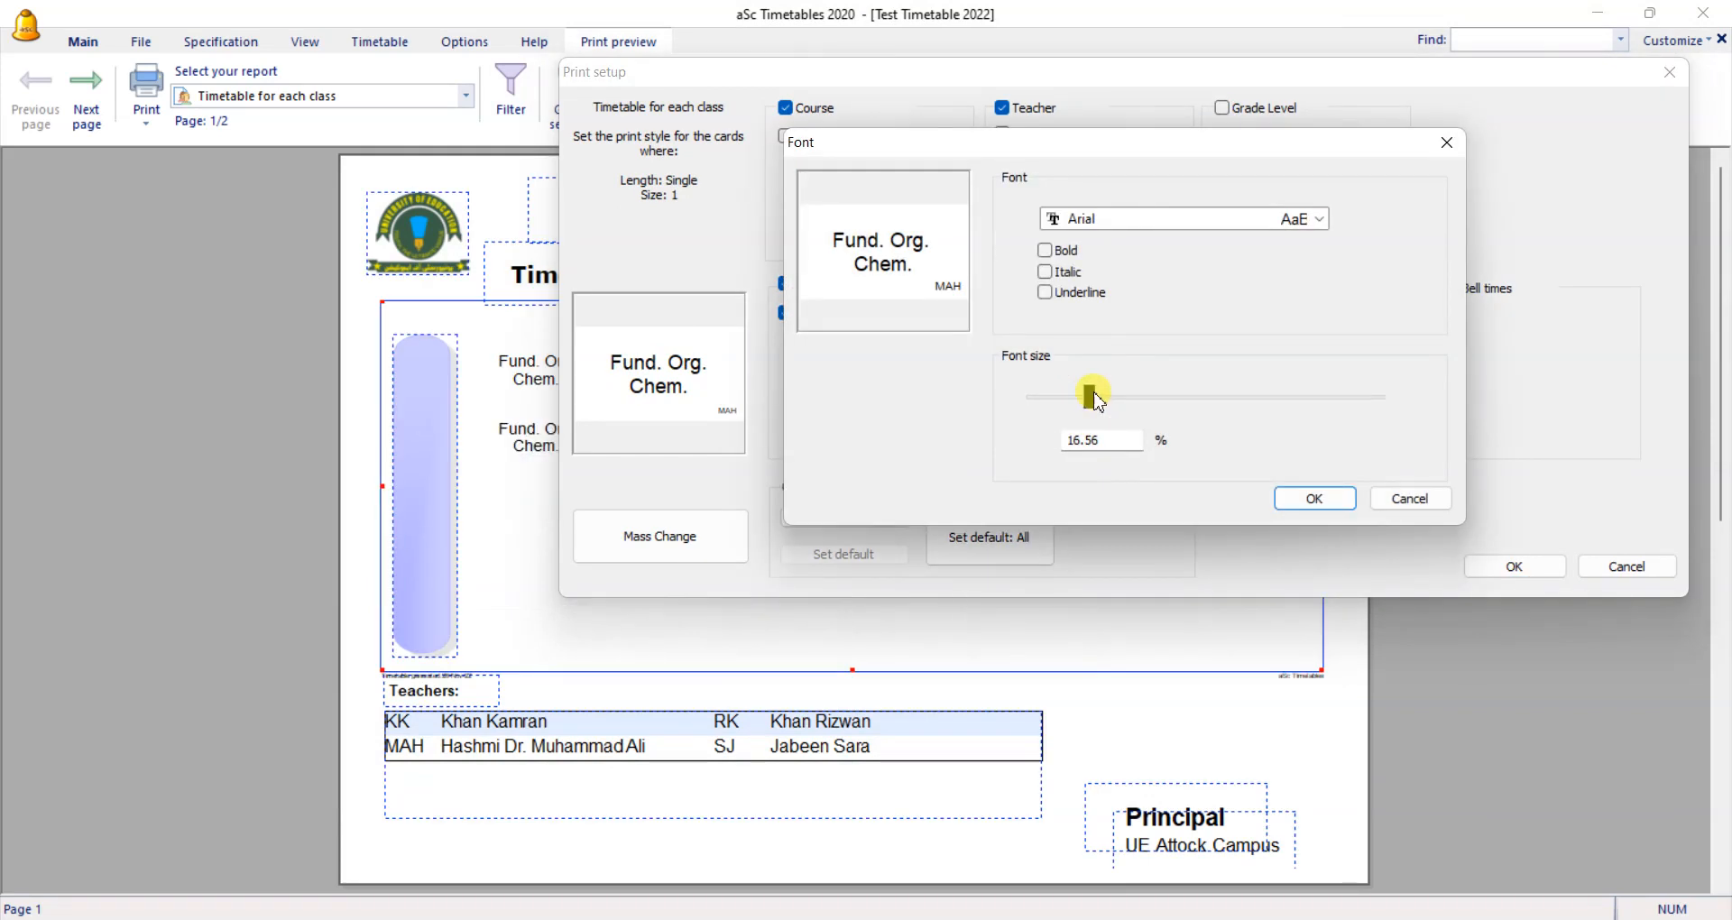
pyautogui.moveTo(1094, 411); pyautogui.dragTo(1103, 410)
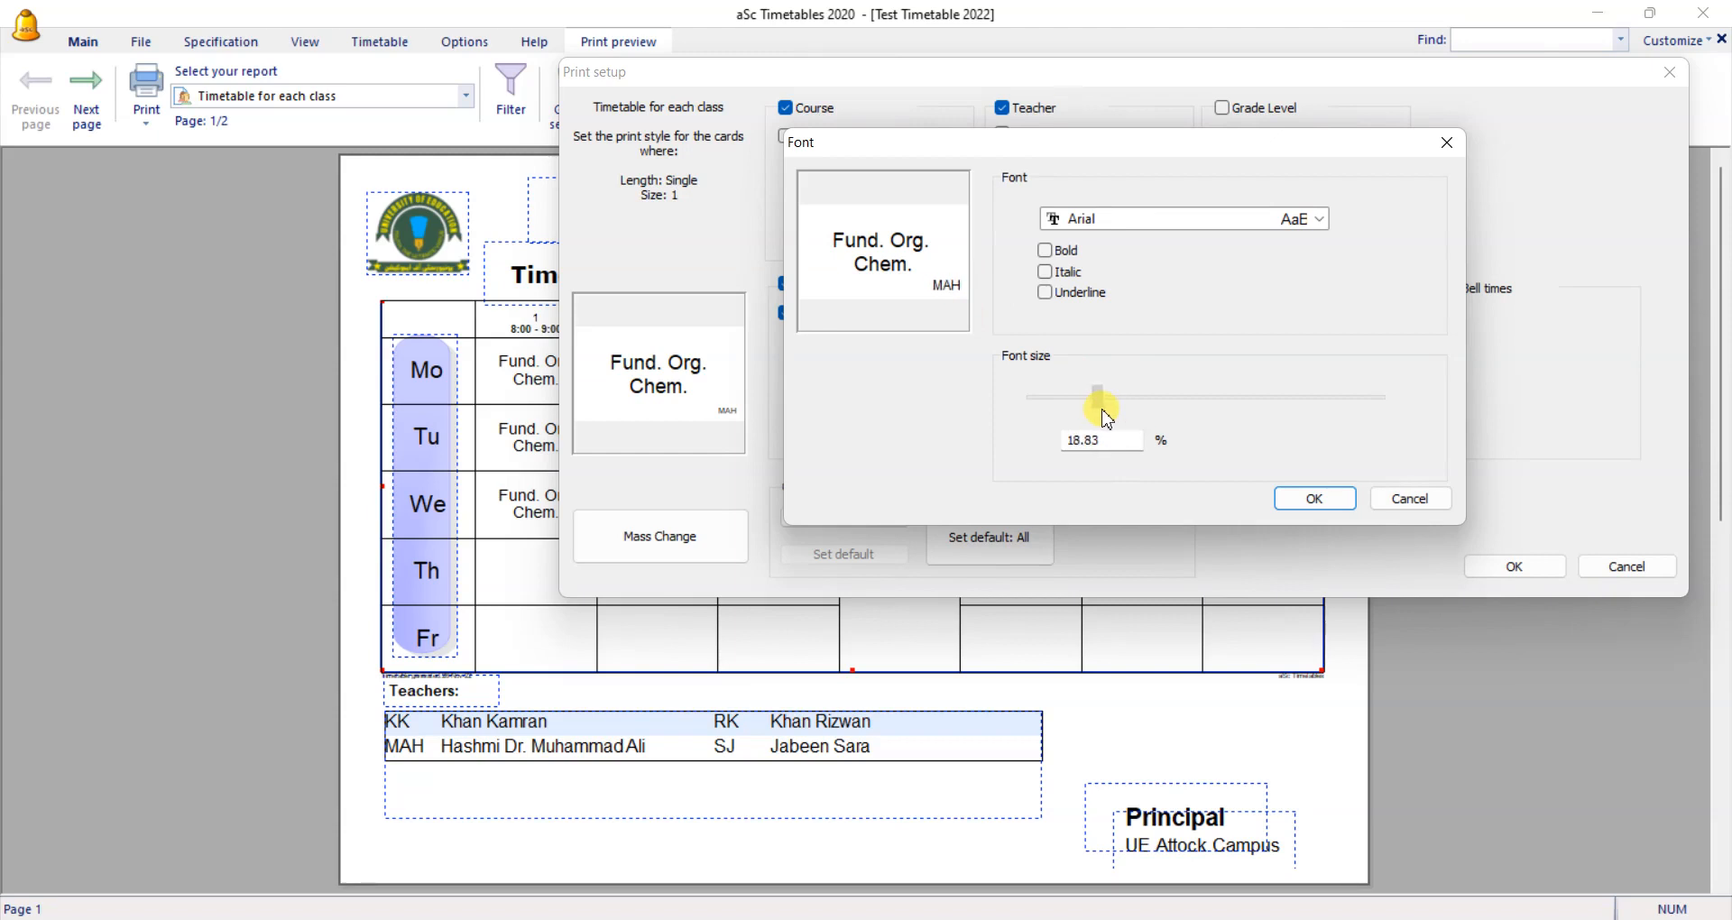
pyautogui.click(1296, 496)
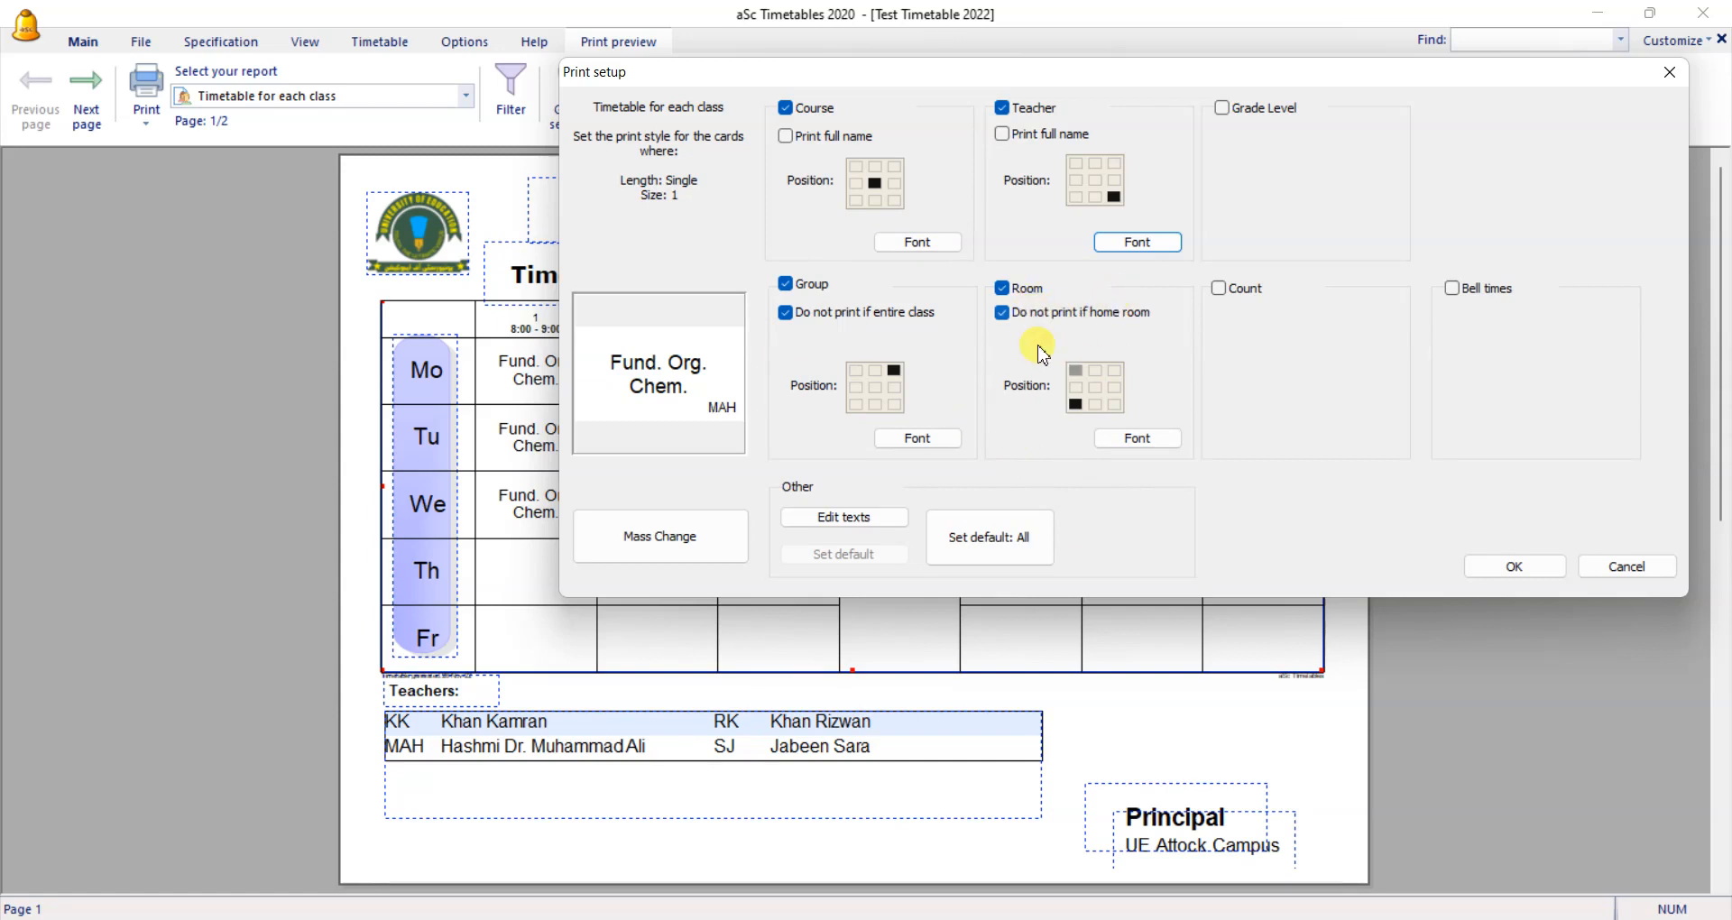
pyautogui.click(1508, 569)
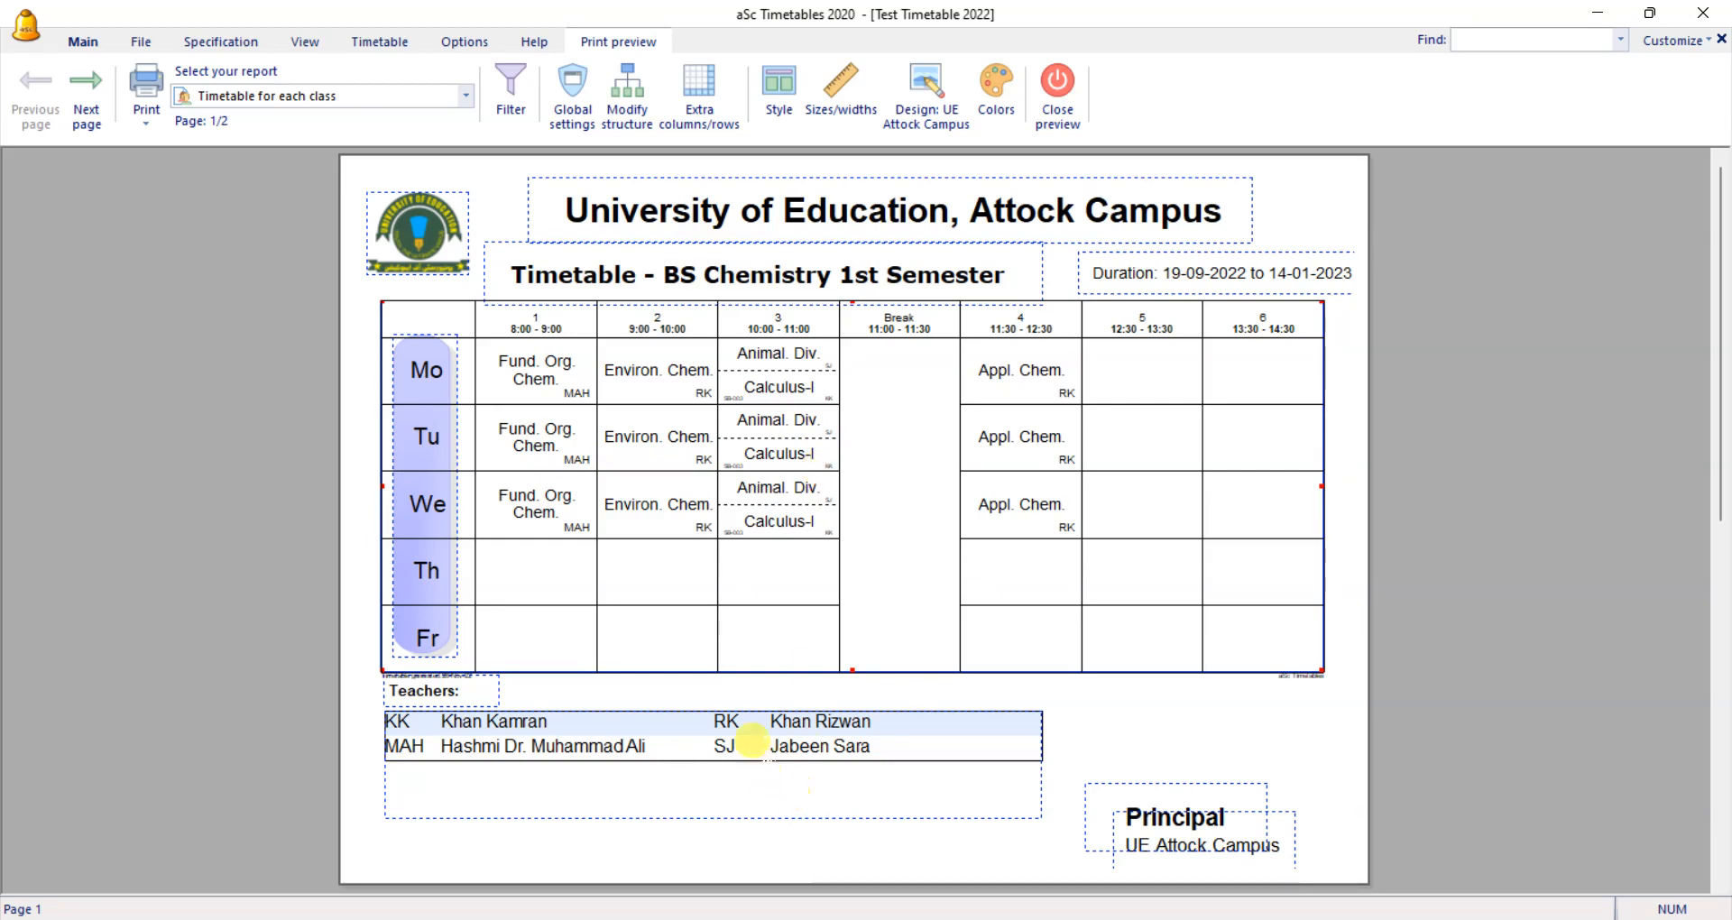
pyautogui.moveTo(749, 717)
pyautogui.mouseDown()
pyautogui.moveTo(800, 715)
pyautogui.moveTo(734, 741)
pyautogui.moveTo(755, 730)
pyautogui.moveTo(748, 714)
pyautogui.mouseUp()
pyautogui.click(934, 122)
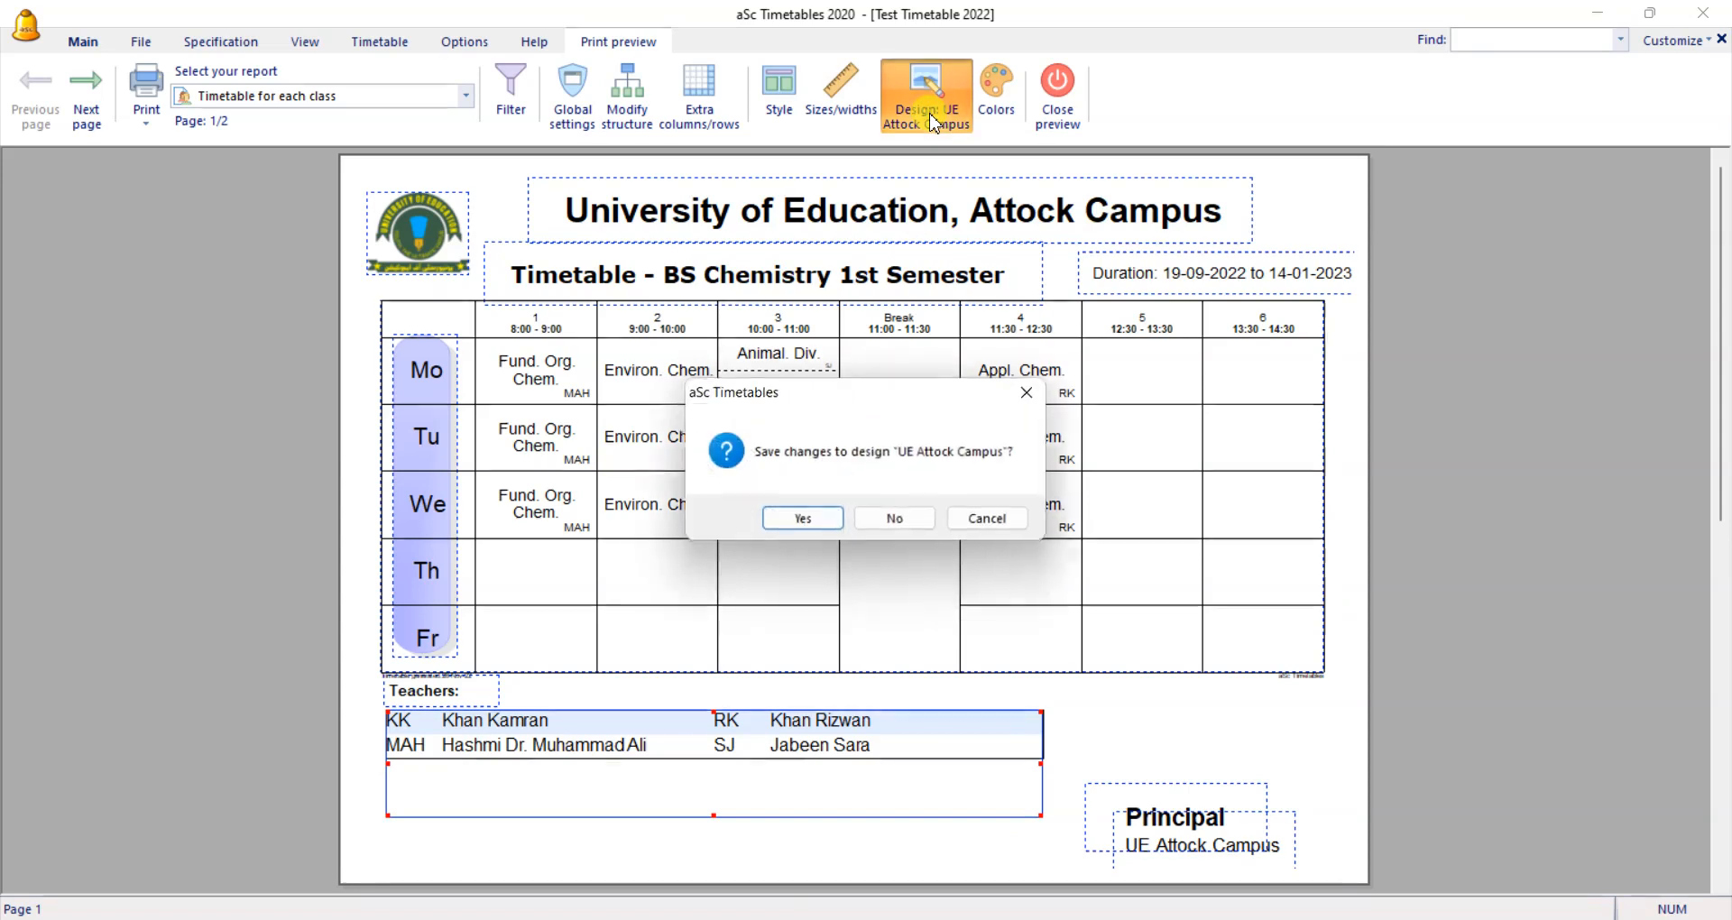
pyautogui.click(1007, 525)
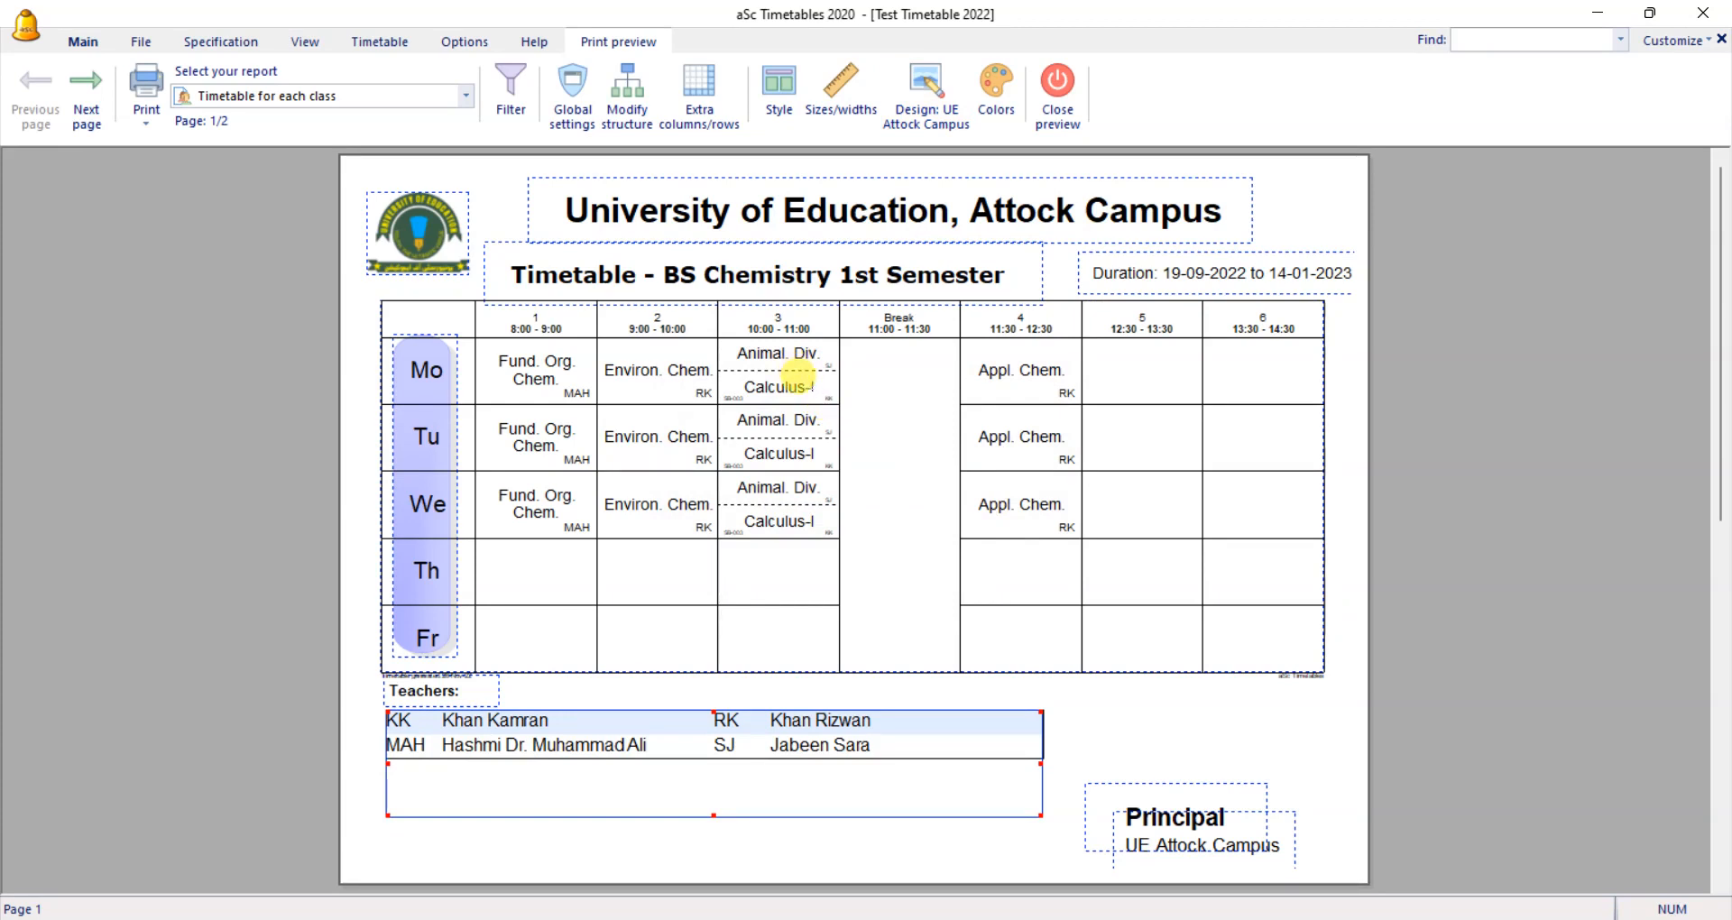
# Step: Save the current class timetable design as a new design named "Test Style" and check it in the design list
pyautogui.click(938, 117)
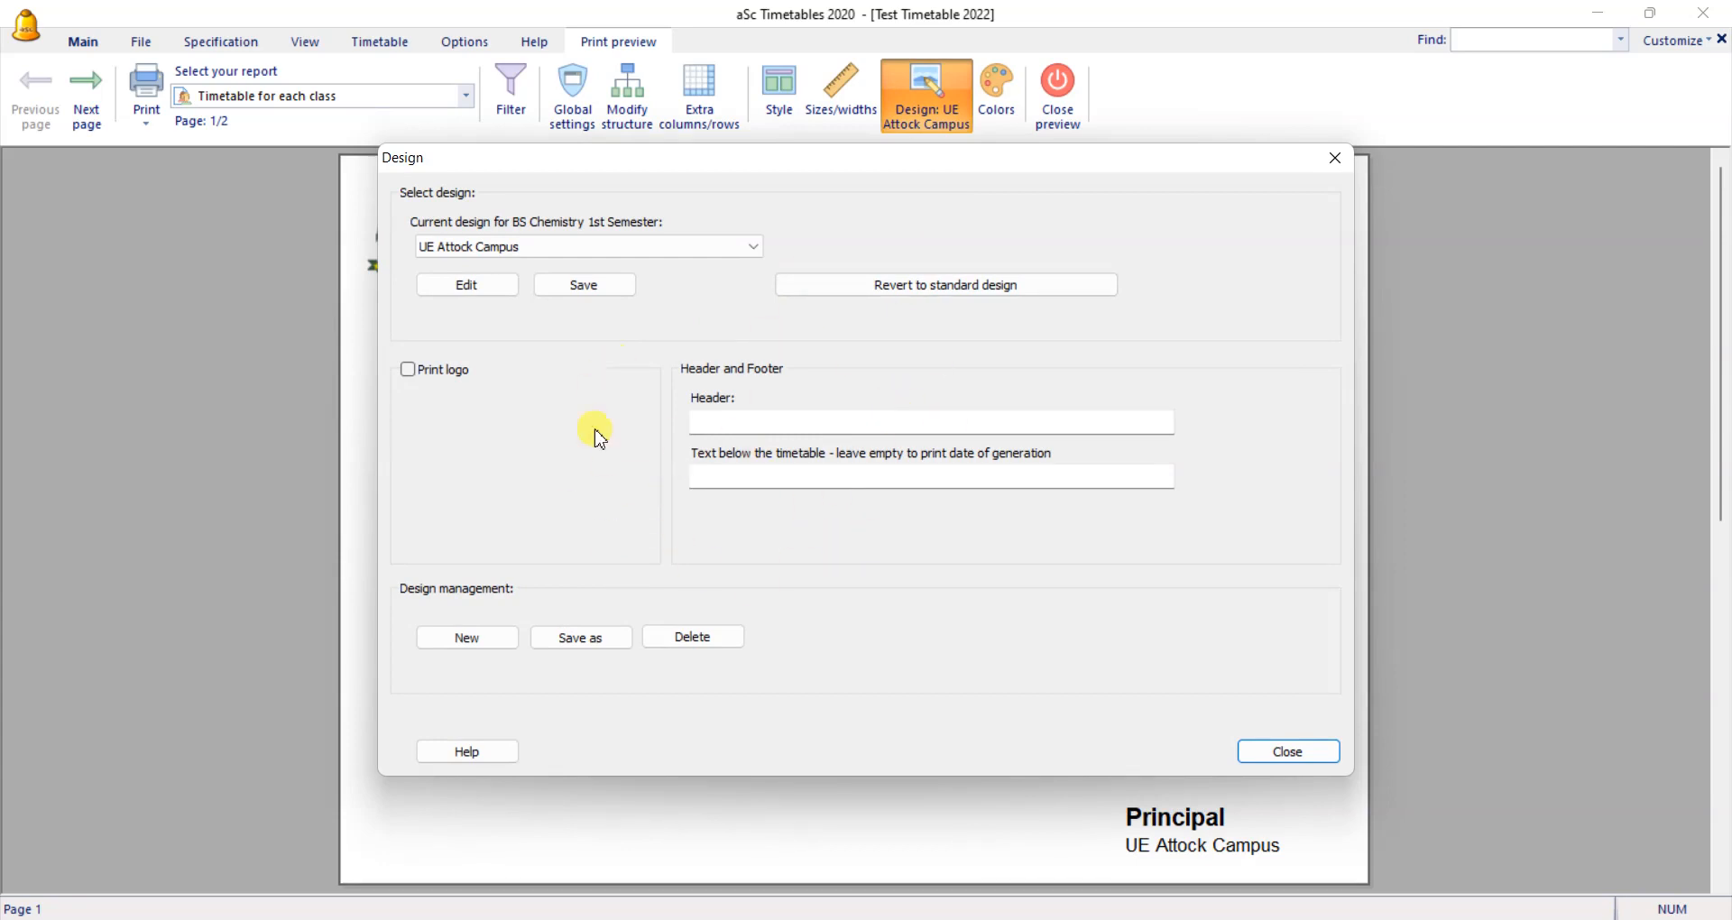
pyautogui.click(578, 643)
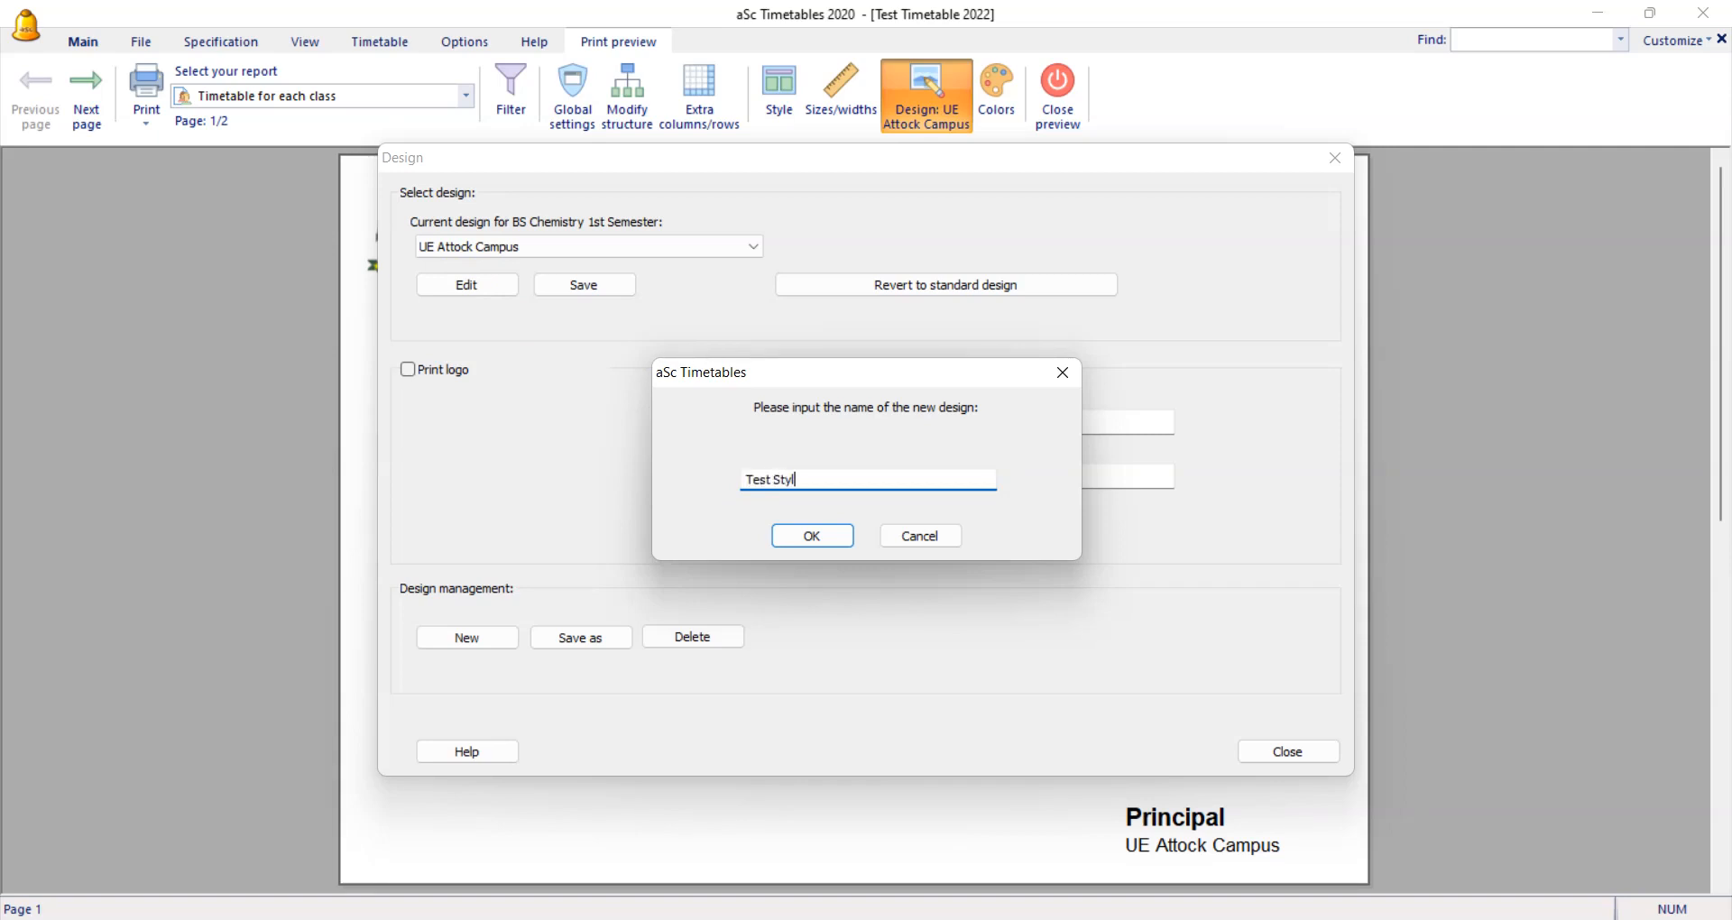
pyautogui.click(794, 536)
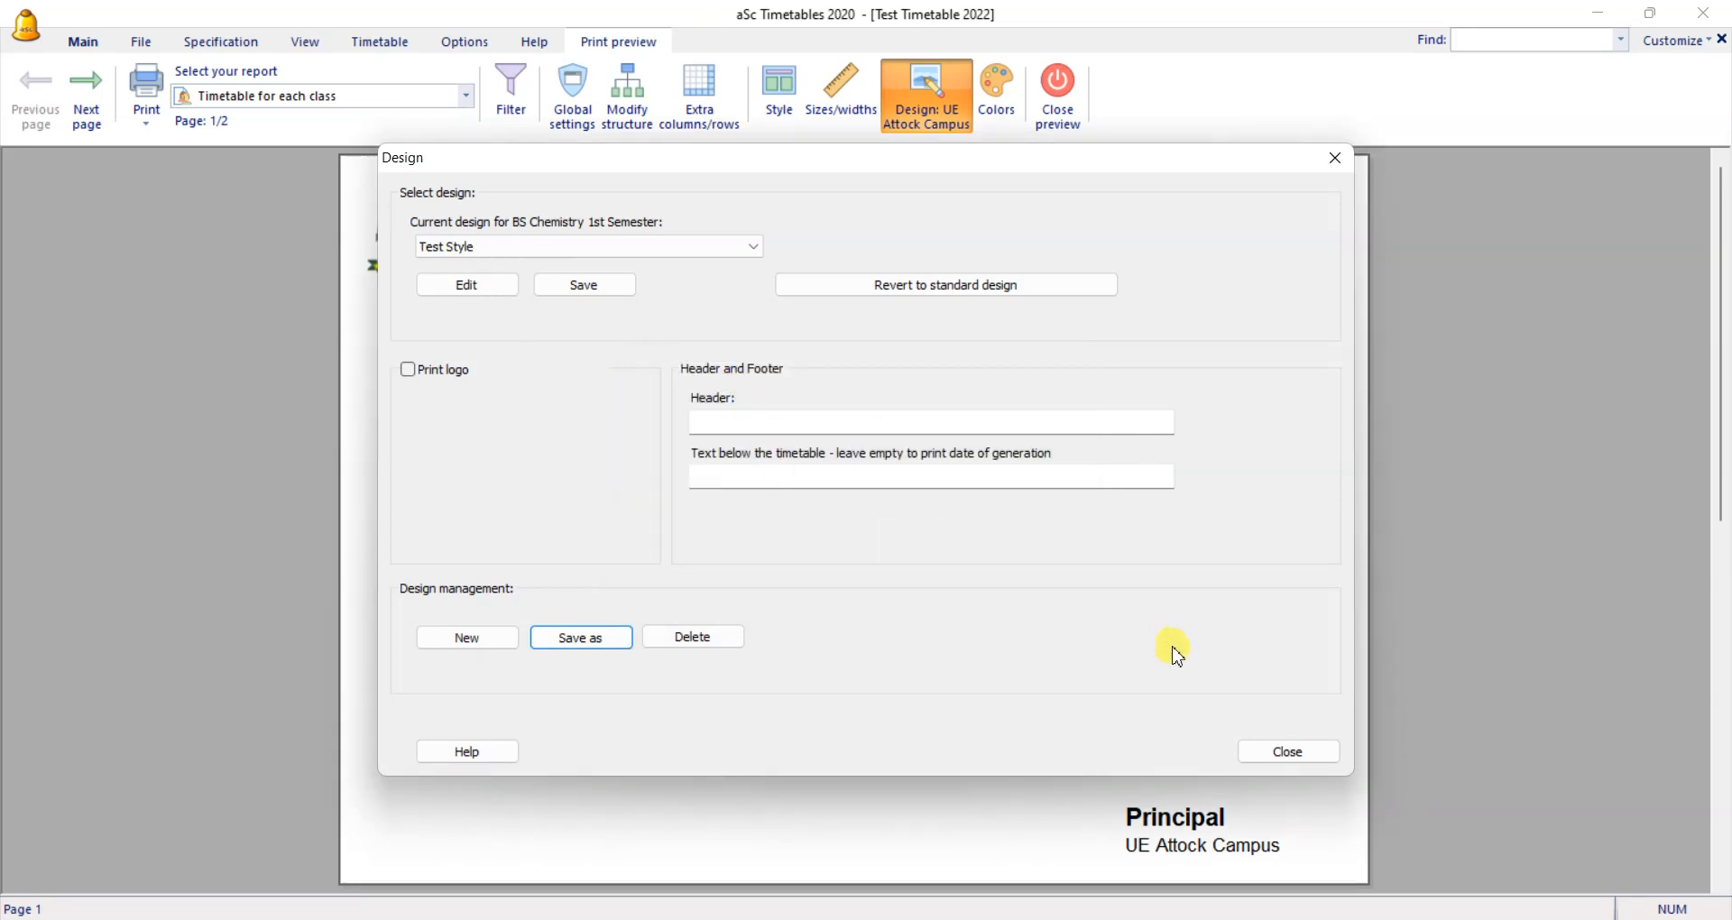
pyautogui.click(513, 249)
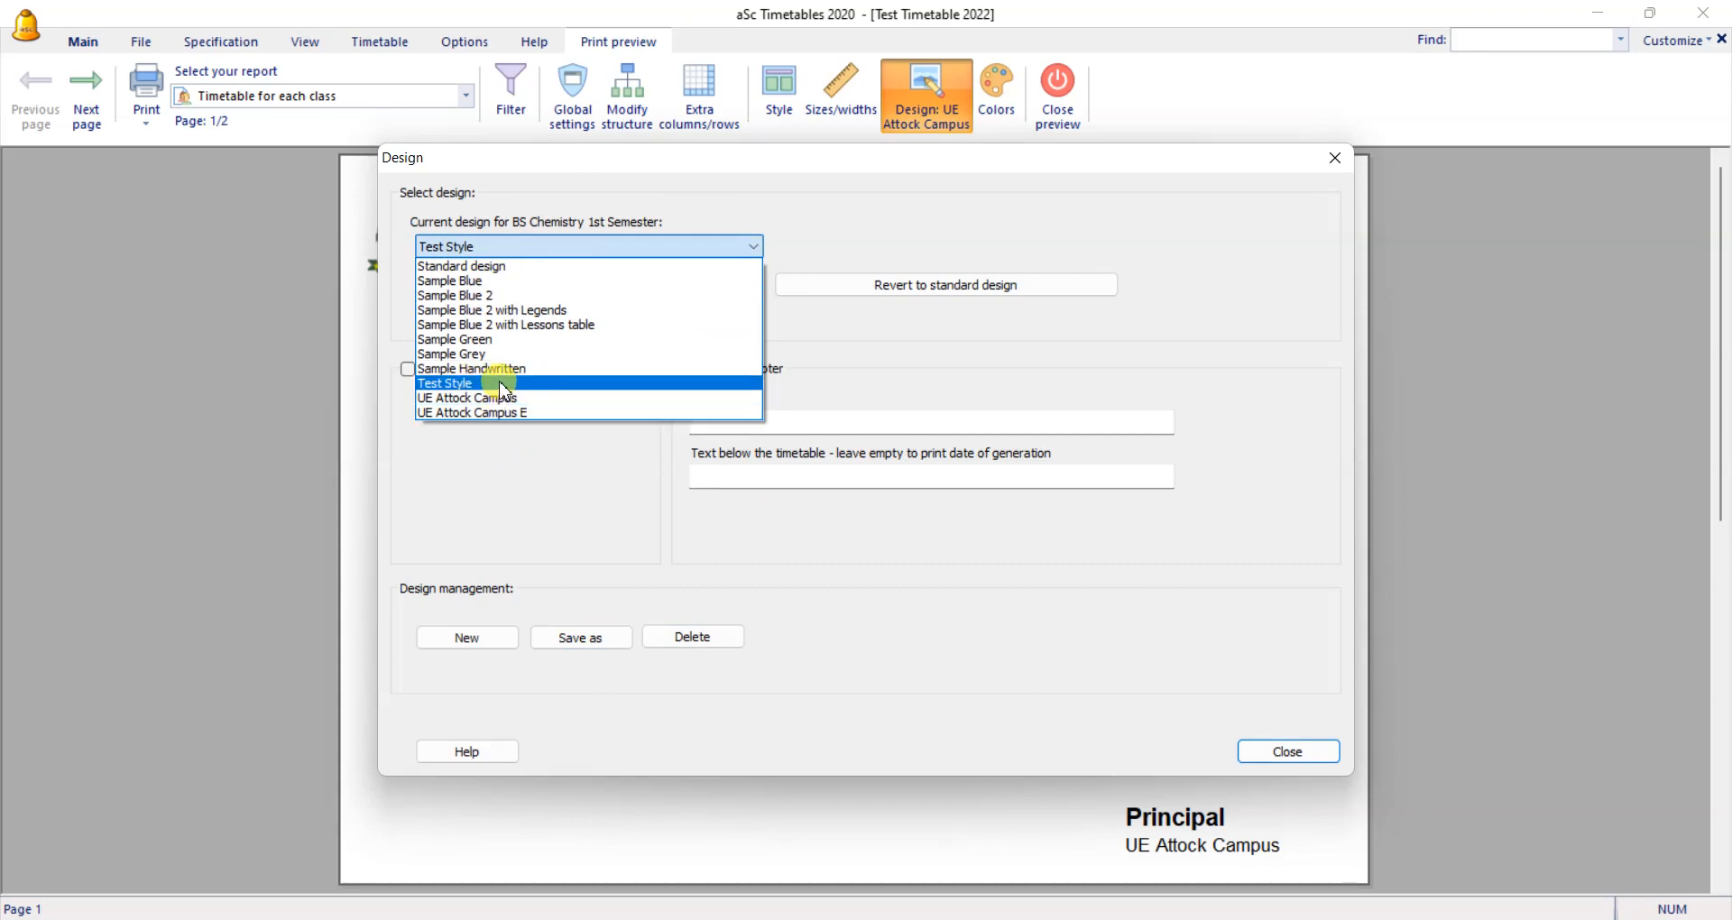
pyautogui.click(1219, 663)
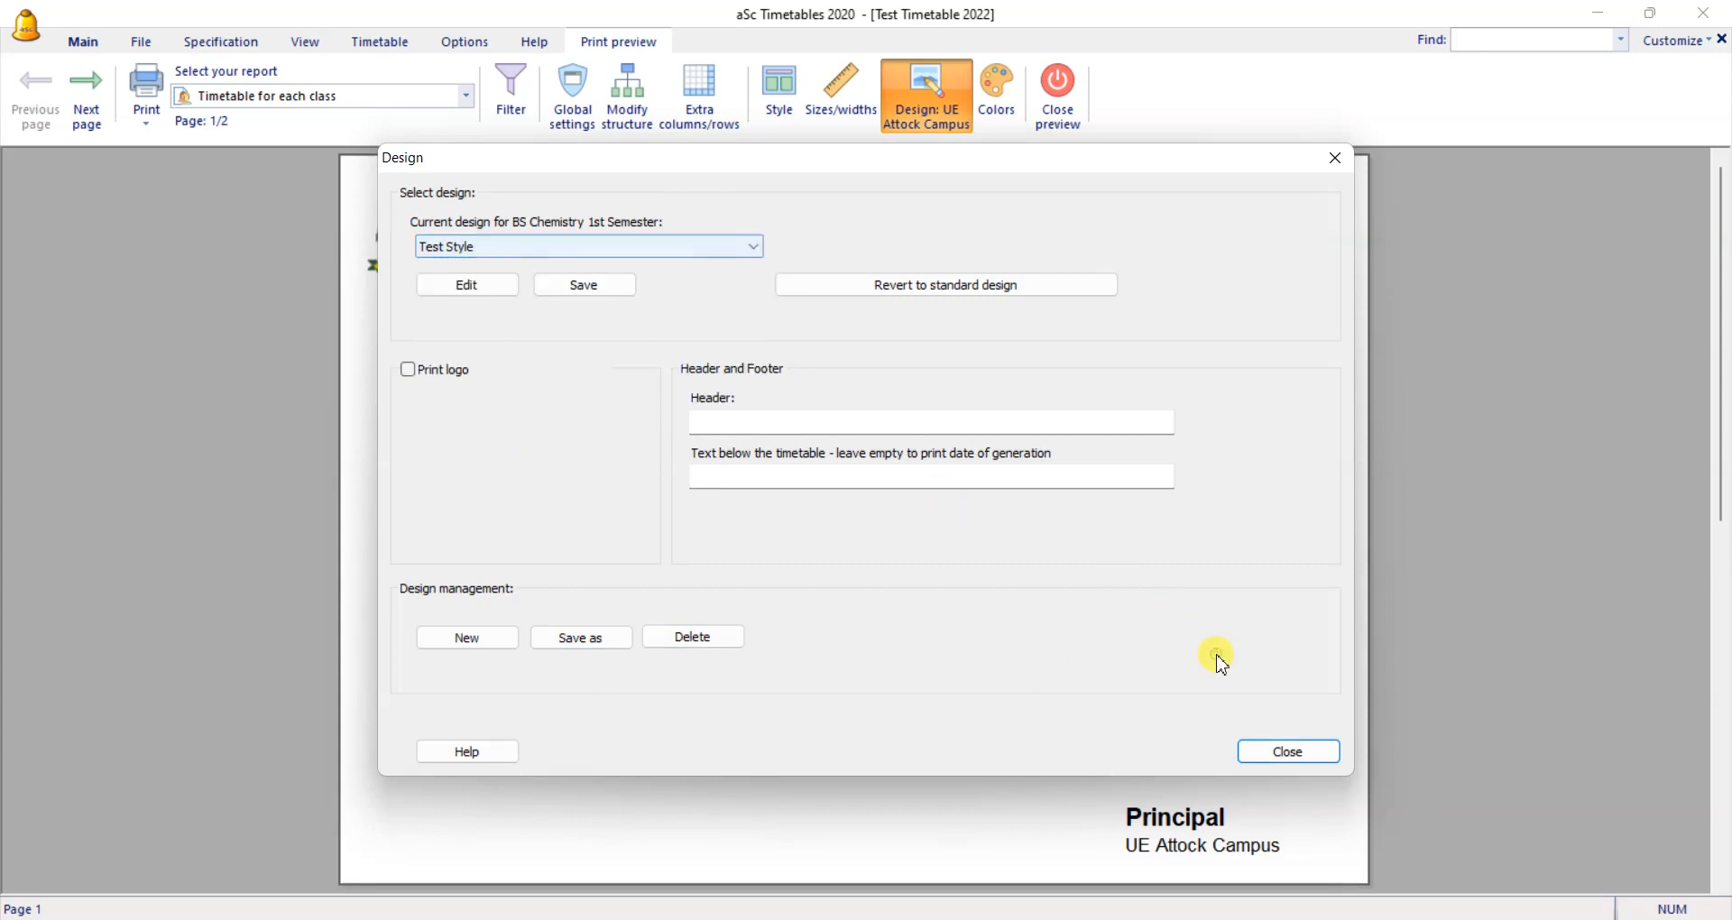
pyautogui.click(1281, 757)
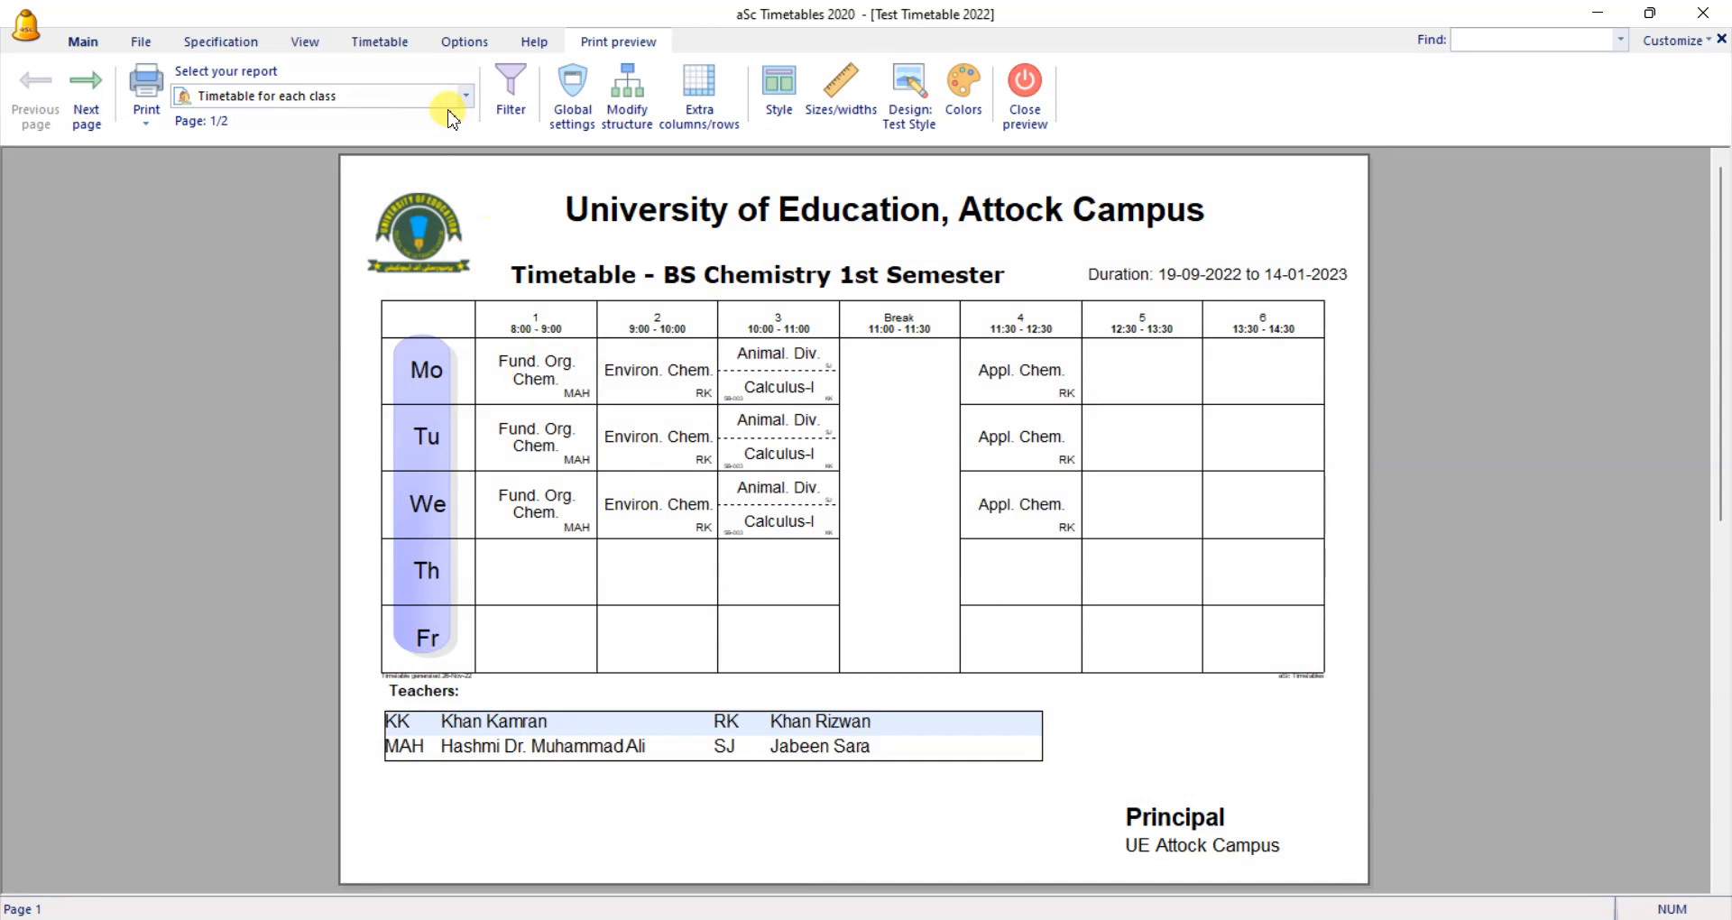
# Step: Switch the report to "Timetable for each teacher" and apply the Test Style design to all teachers
pyautogui.click(451, 100)
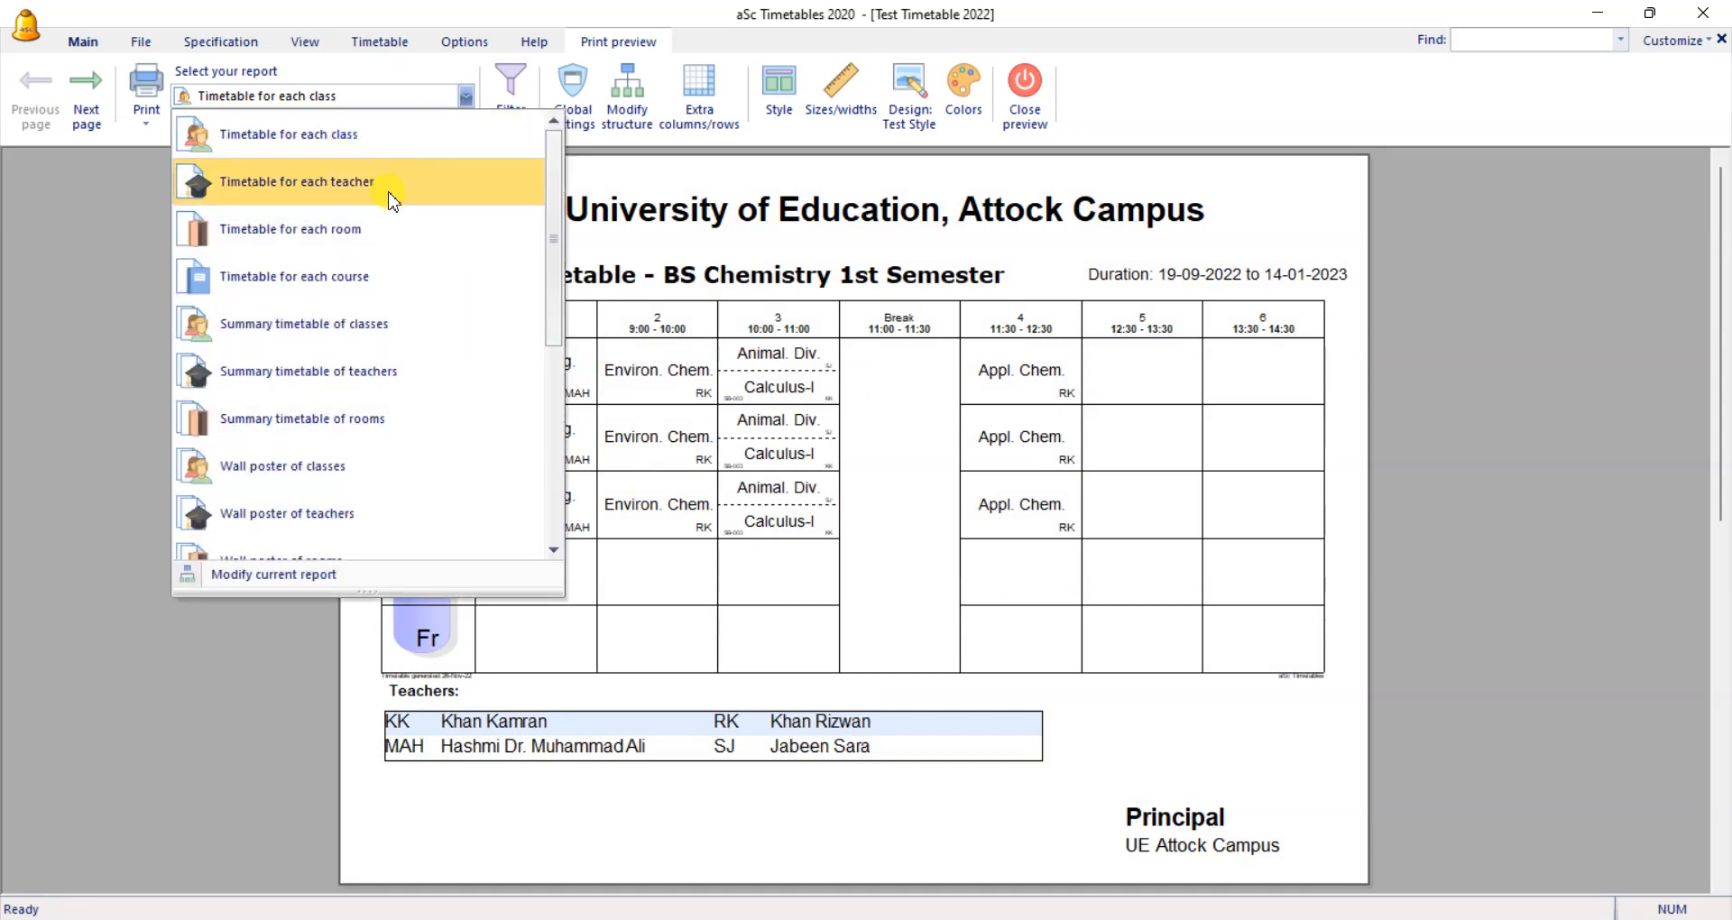
pyautogui.click(394, 184)
pyautogui.click(914, 131)
pyautogui.click(587, 250)
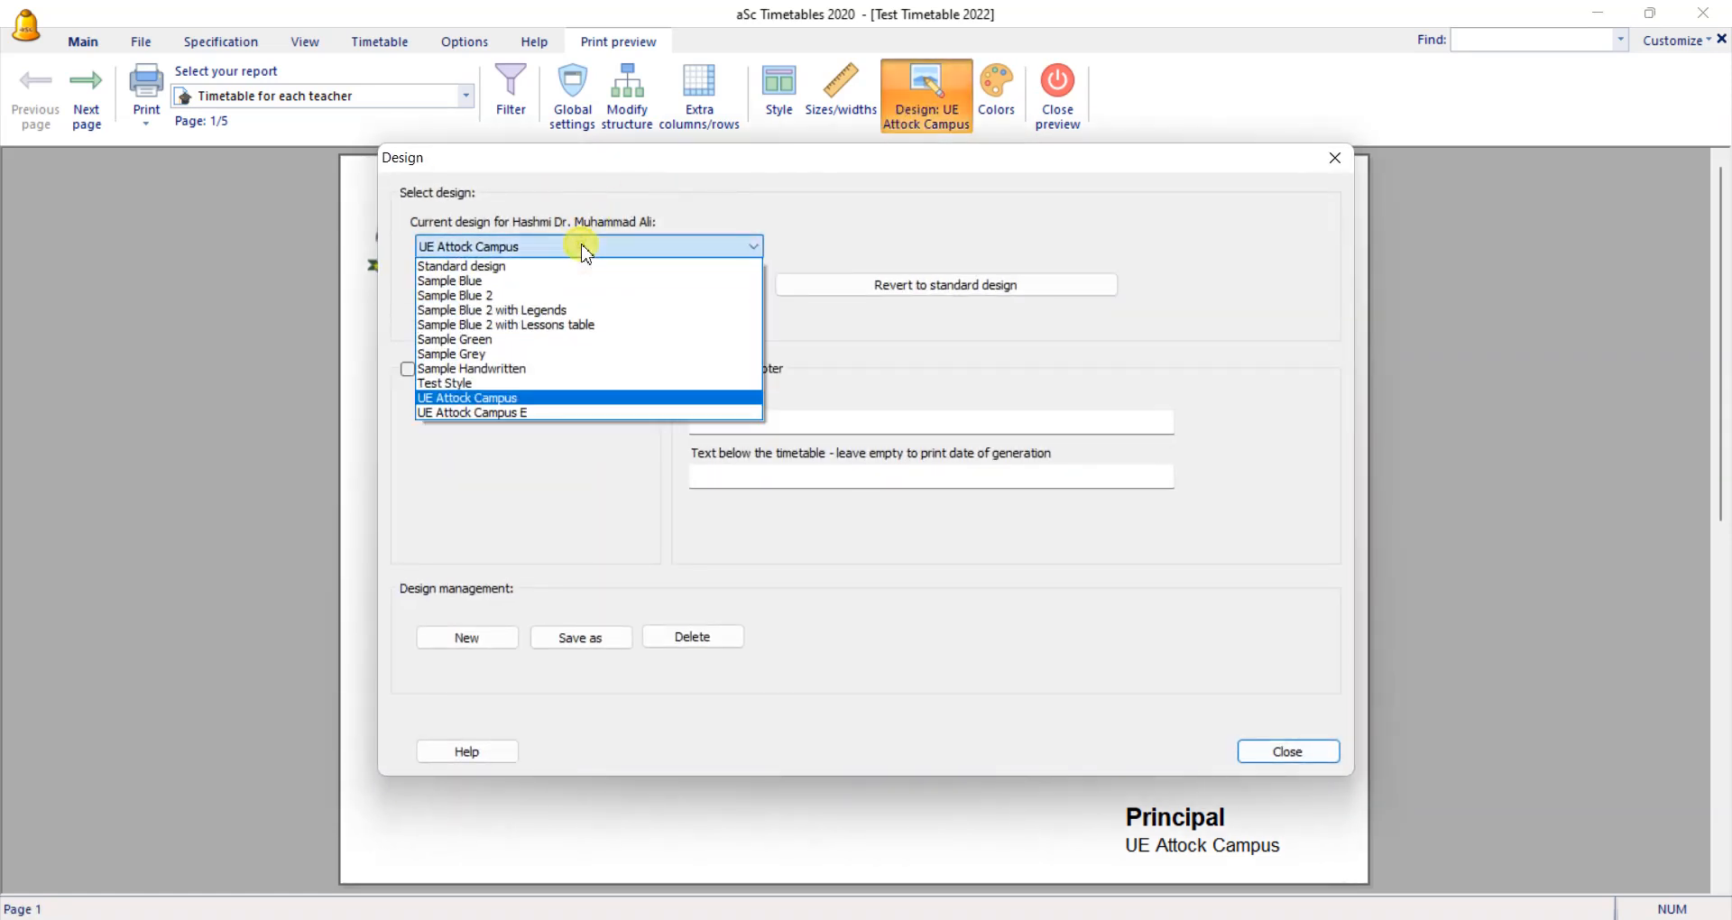
pyautogui.click(511, 386)
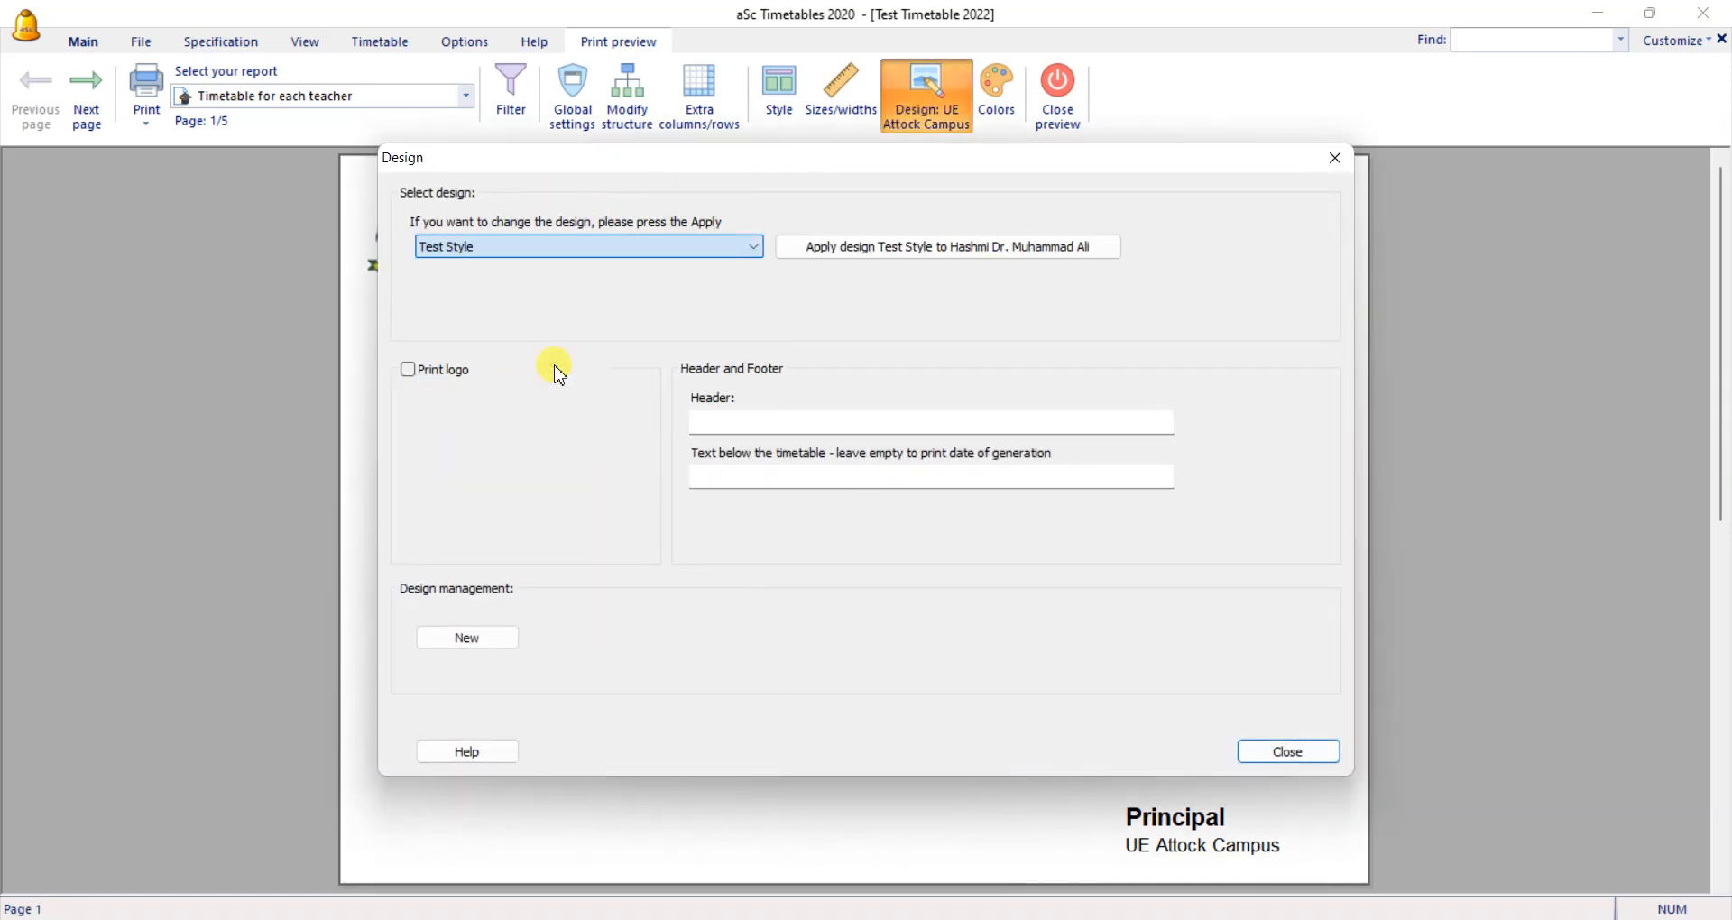
pyautogui.click(882, 252)
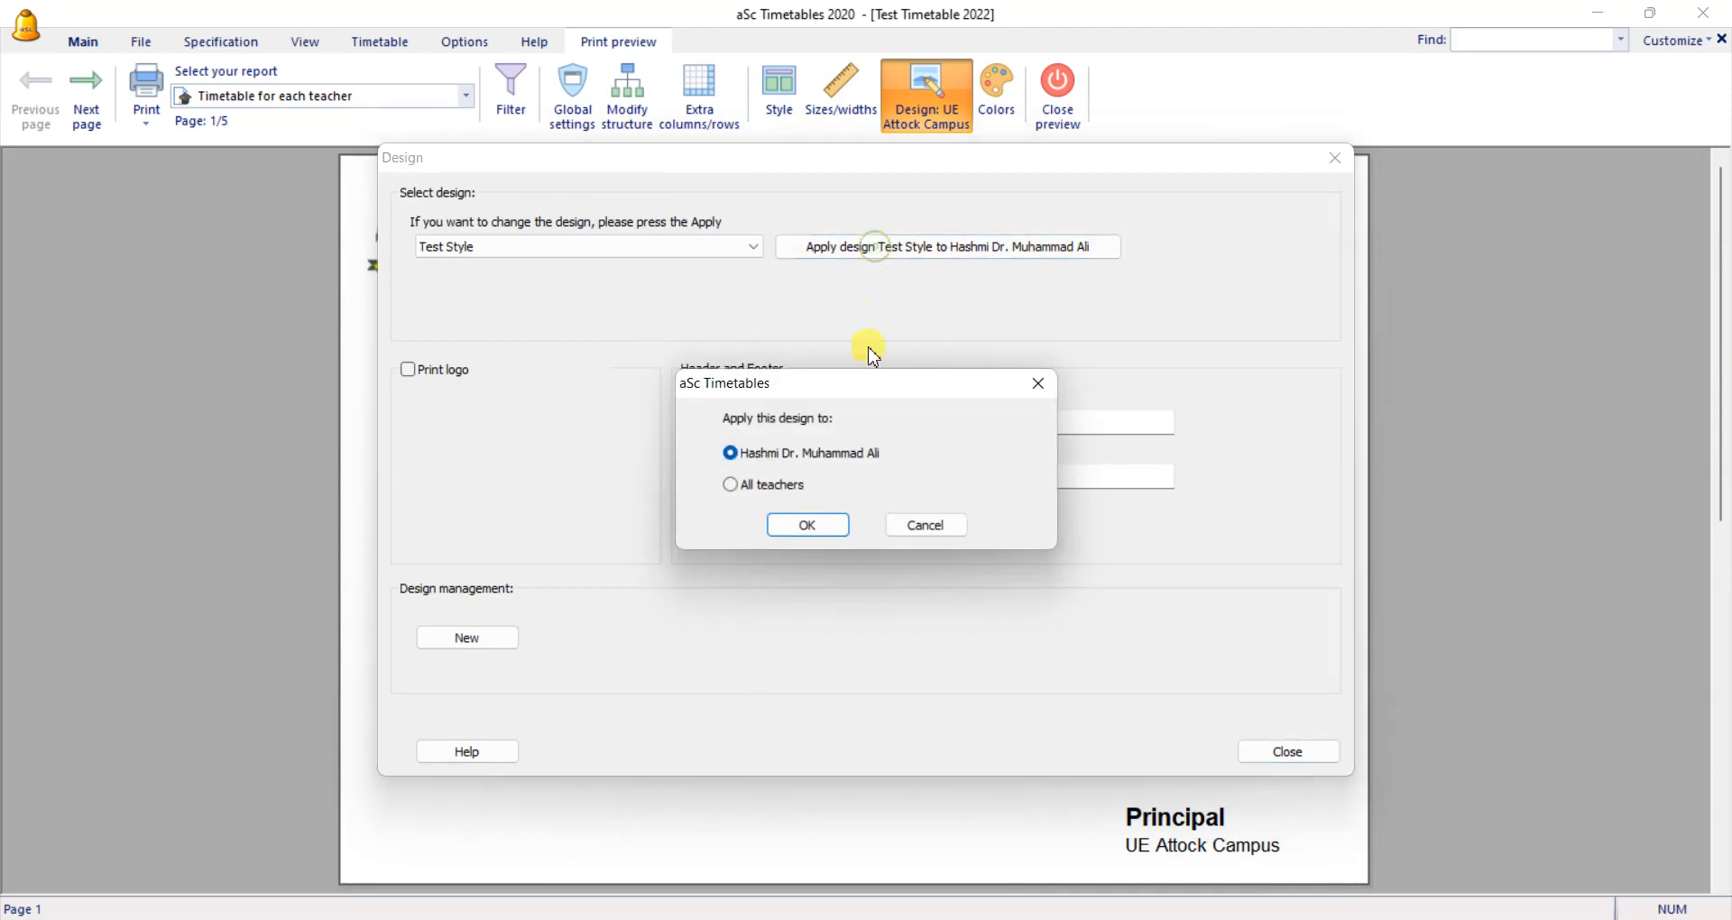
pyautogui.click(792, 493)
pyautogui.click(816, 528)
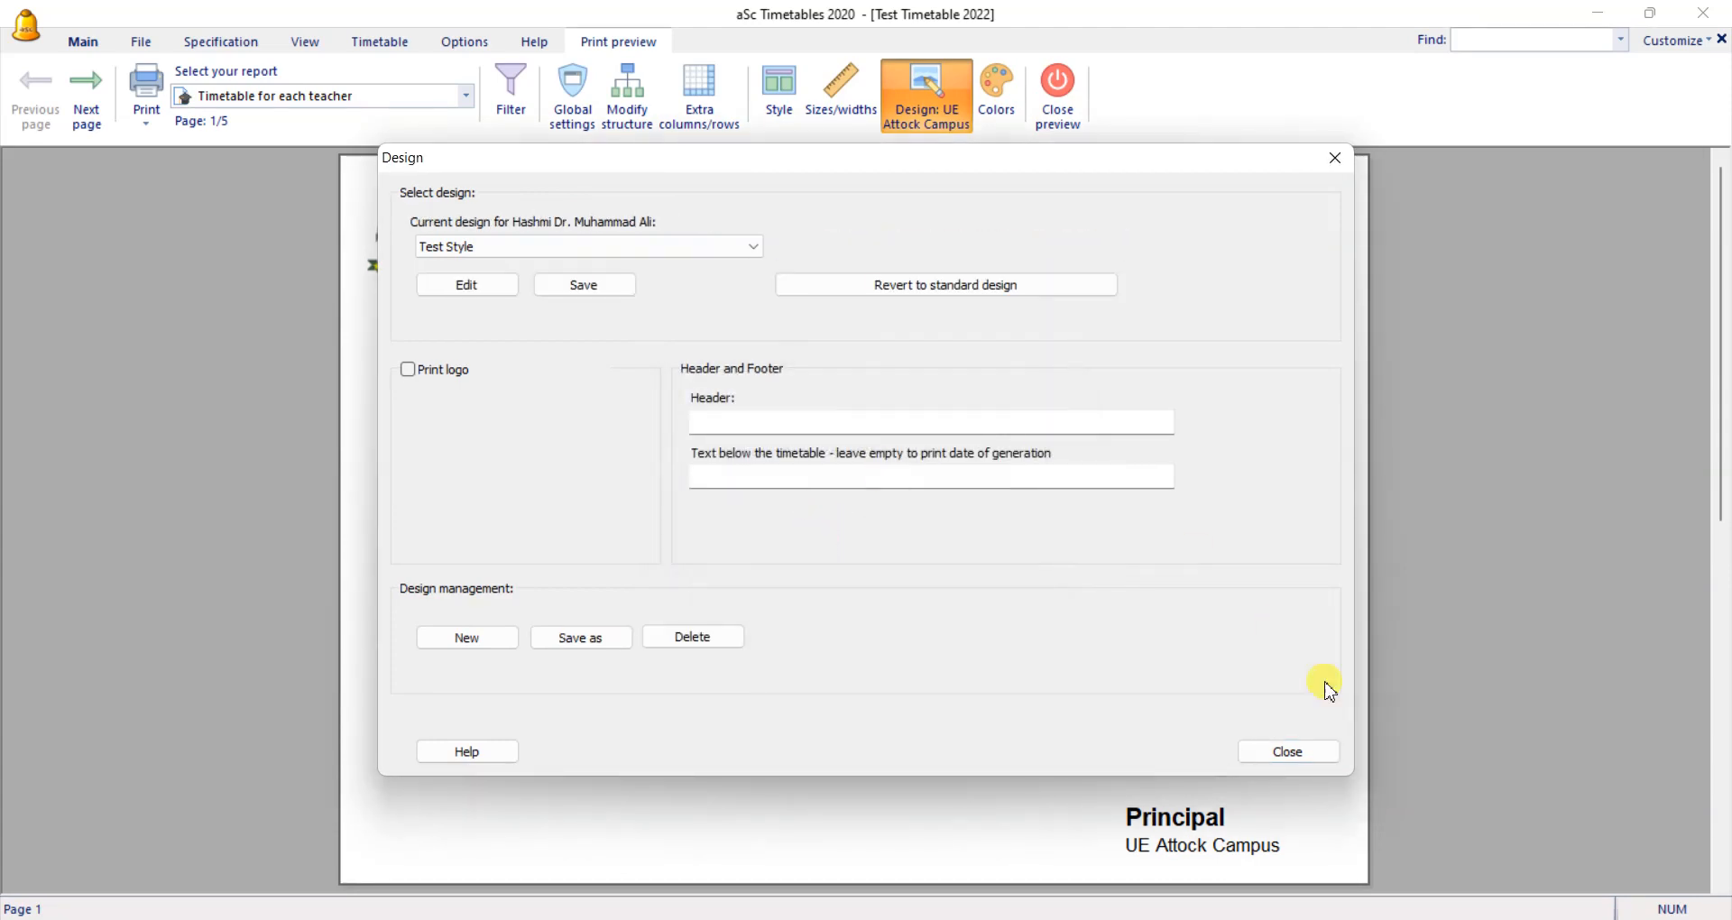
pyautogui.click(1278, 752)
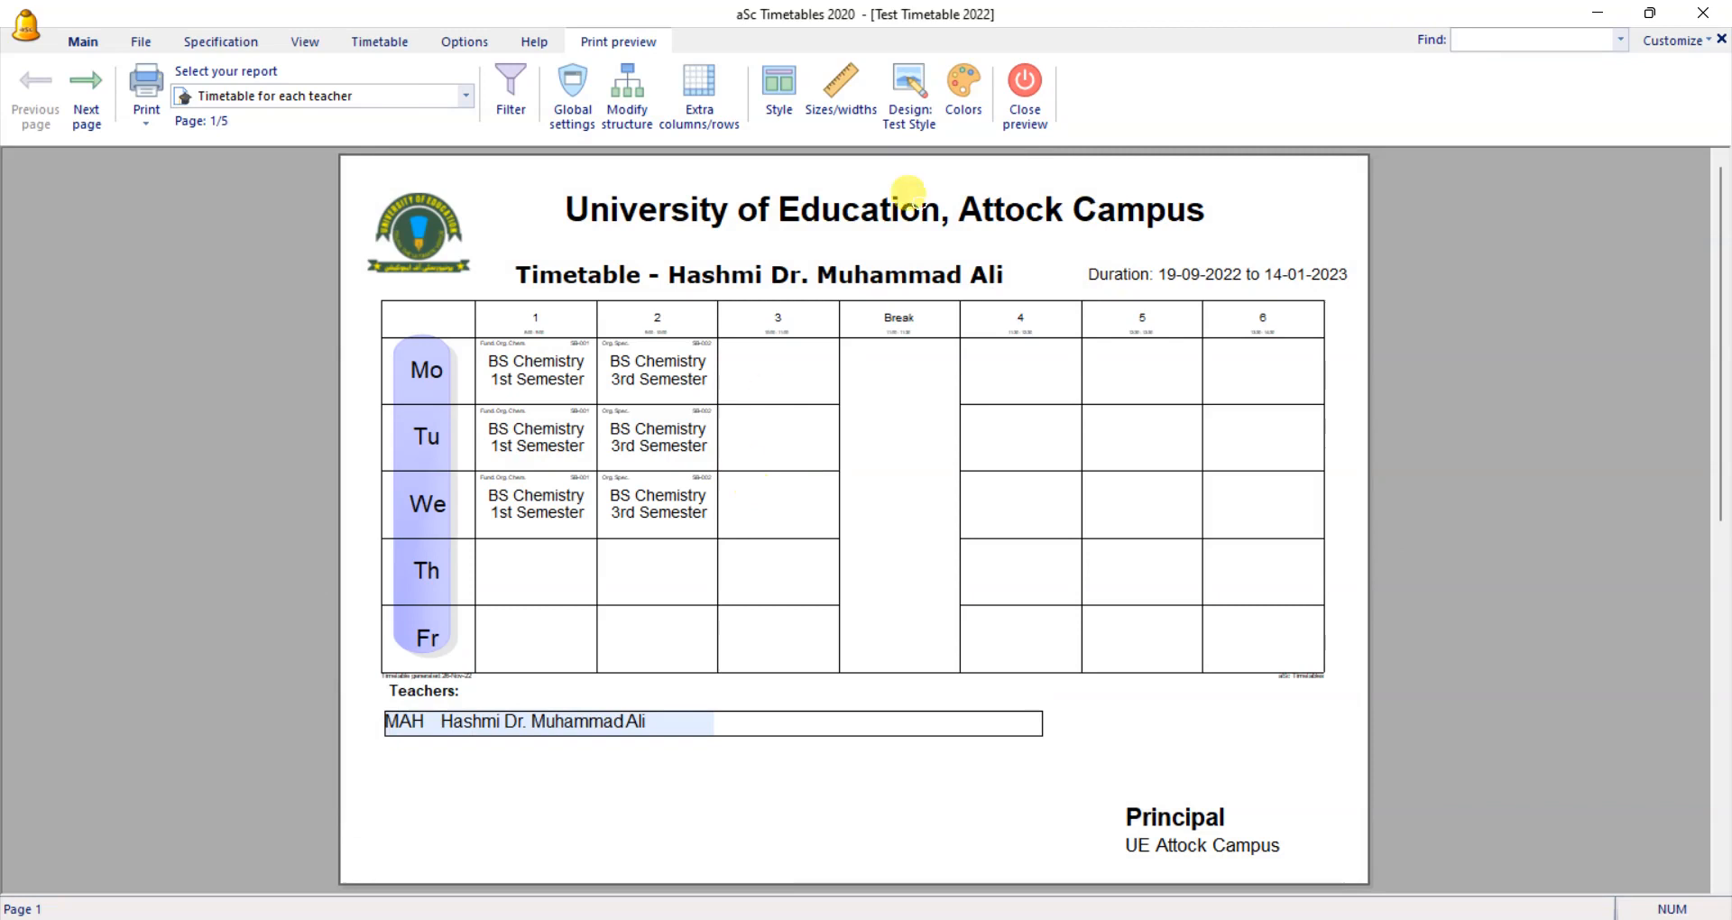
# Step: Open the Test Style design for editing on the teacher timetable
pyautogui.click(909, 99)
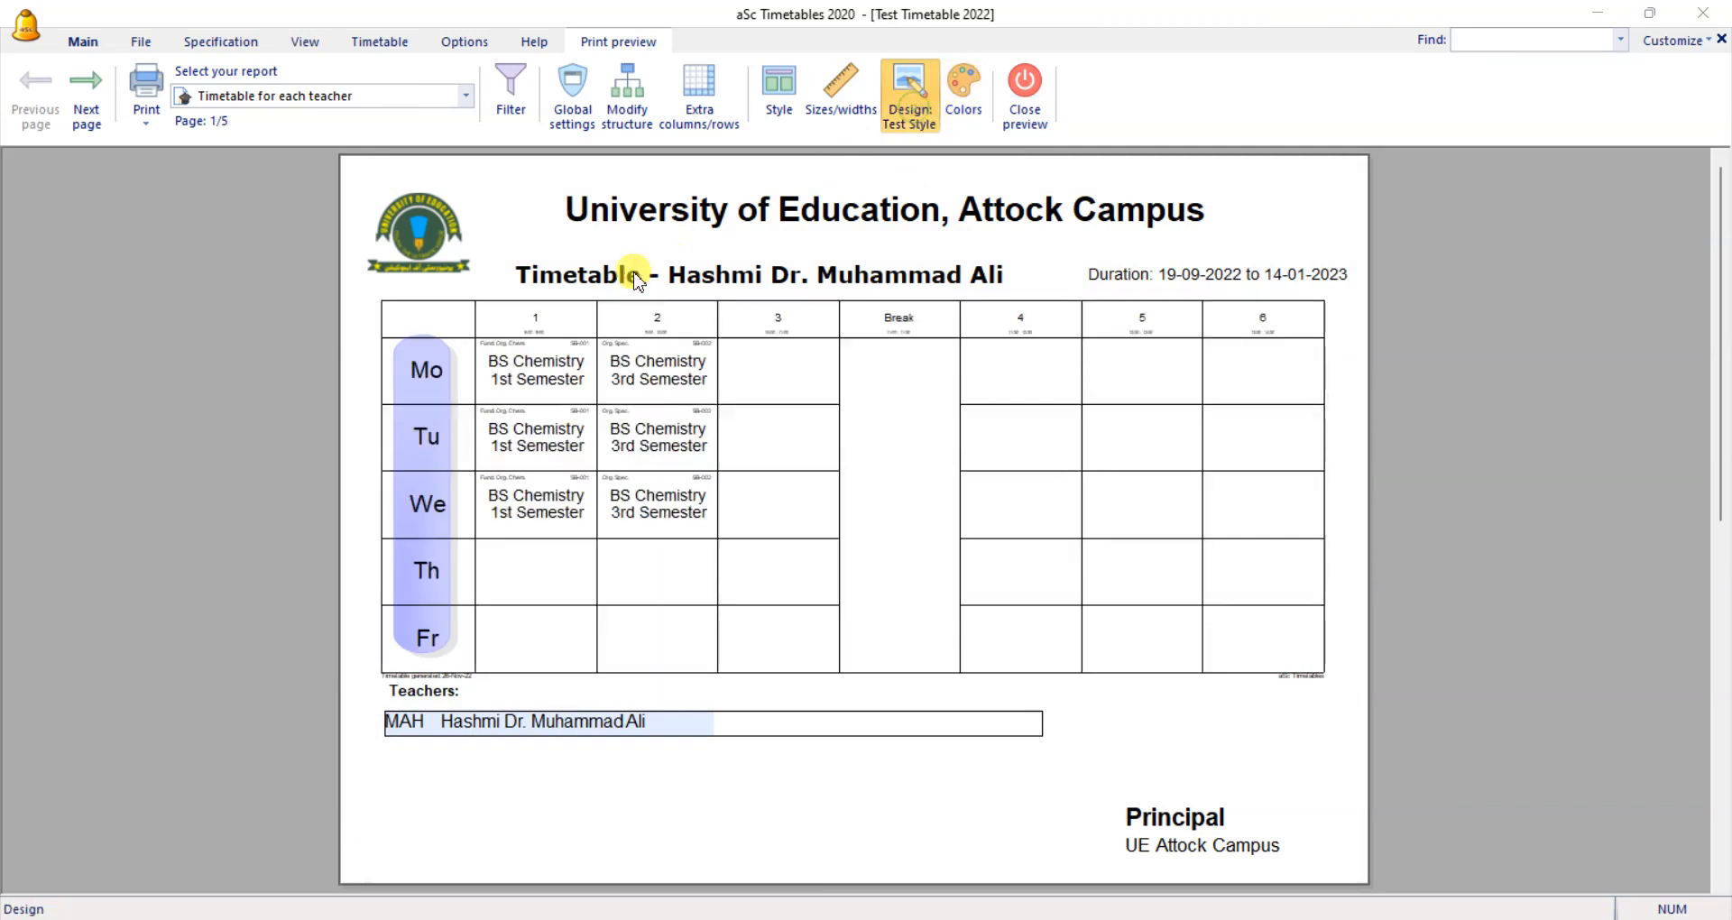
pyautogui.moveTo(653, 165); pyautogui.dragTo(934, 142)
pyautogui.click(746, 257)
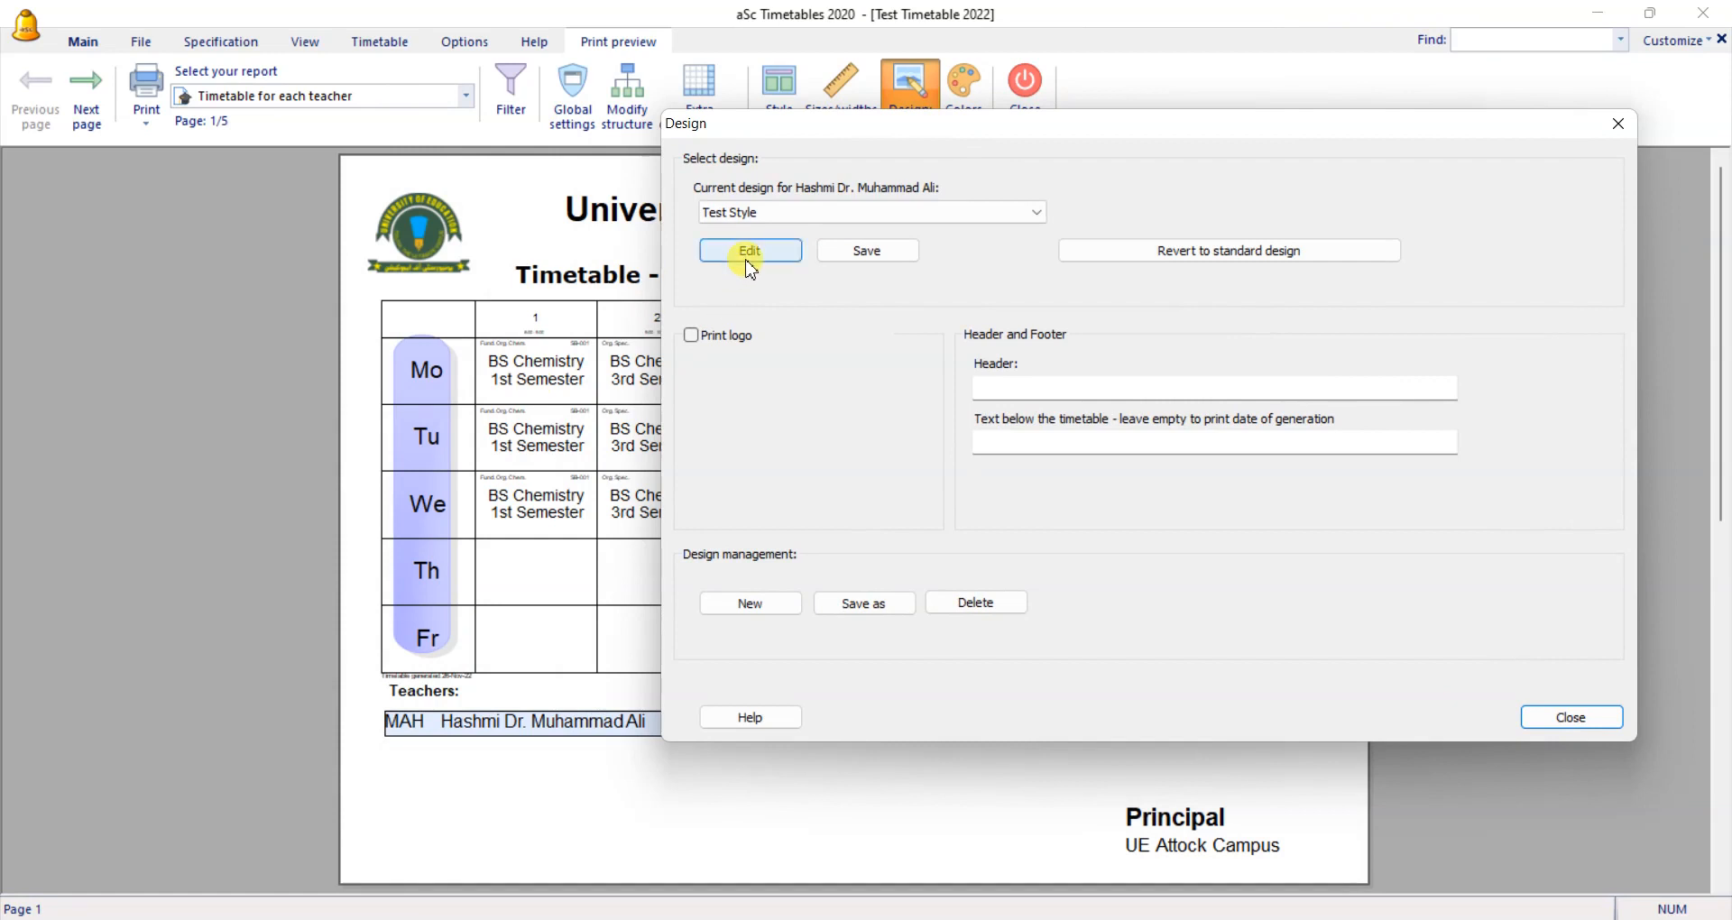
pyautogui.click(1207, 486)
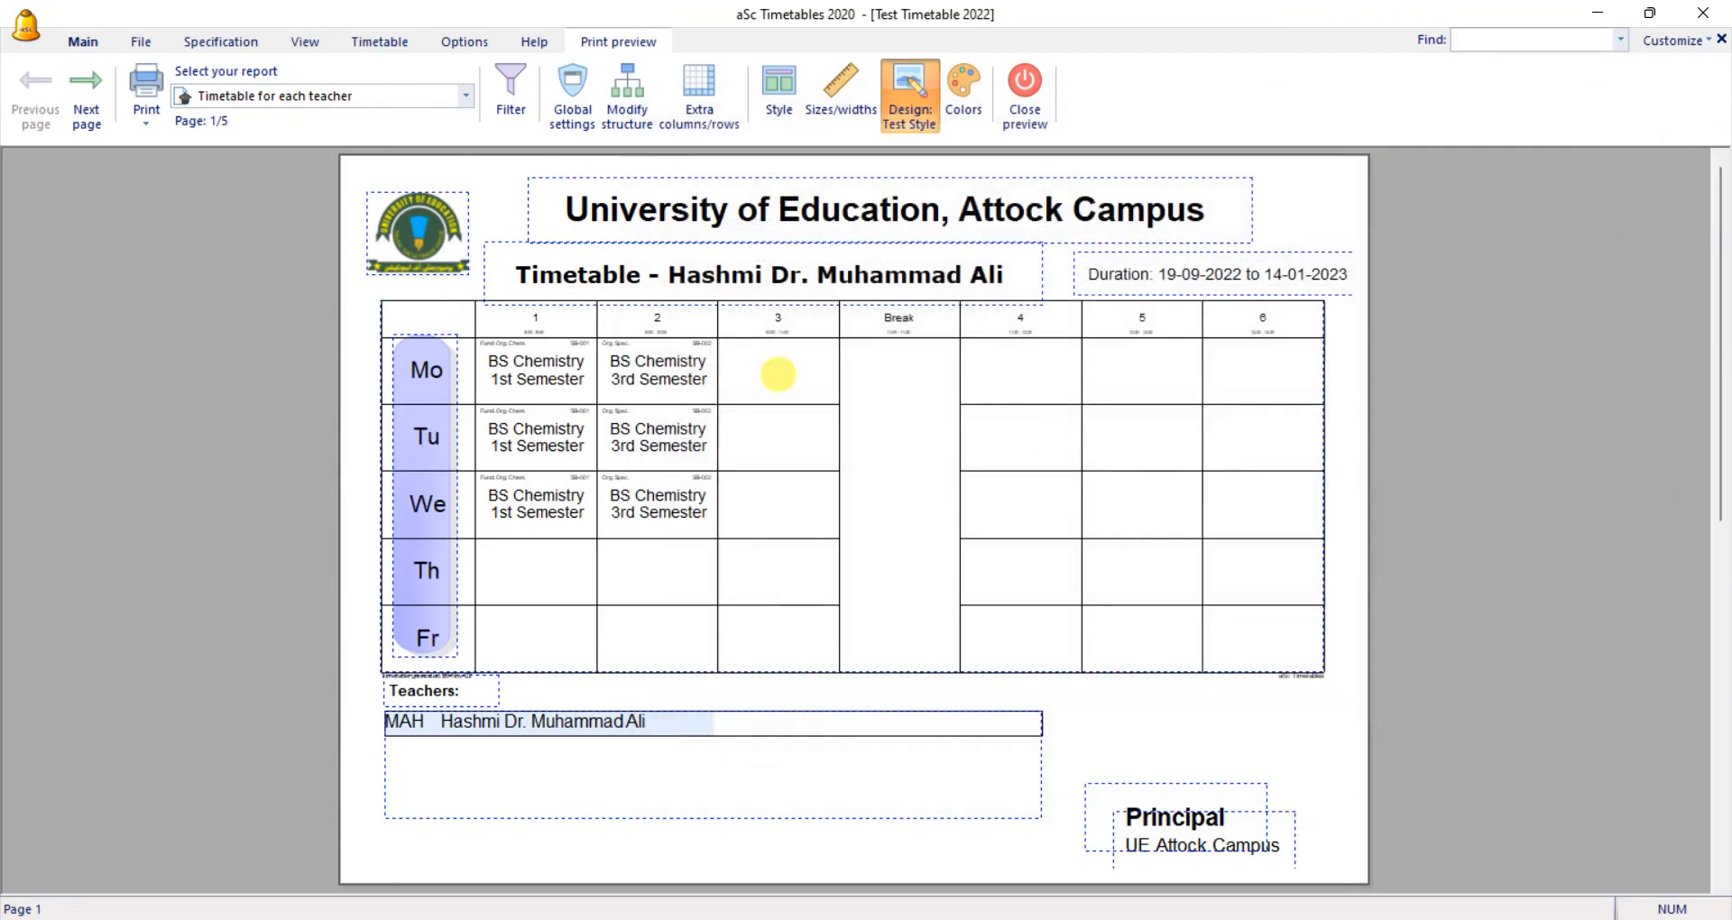